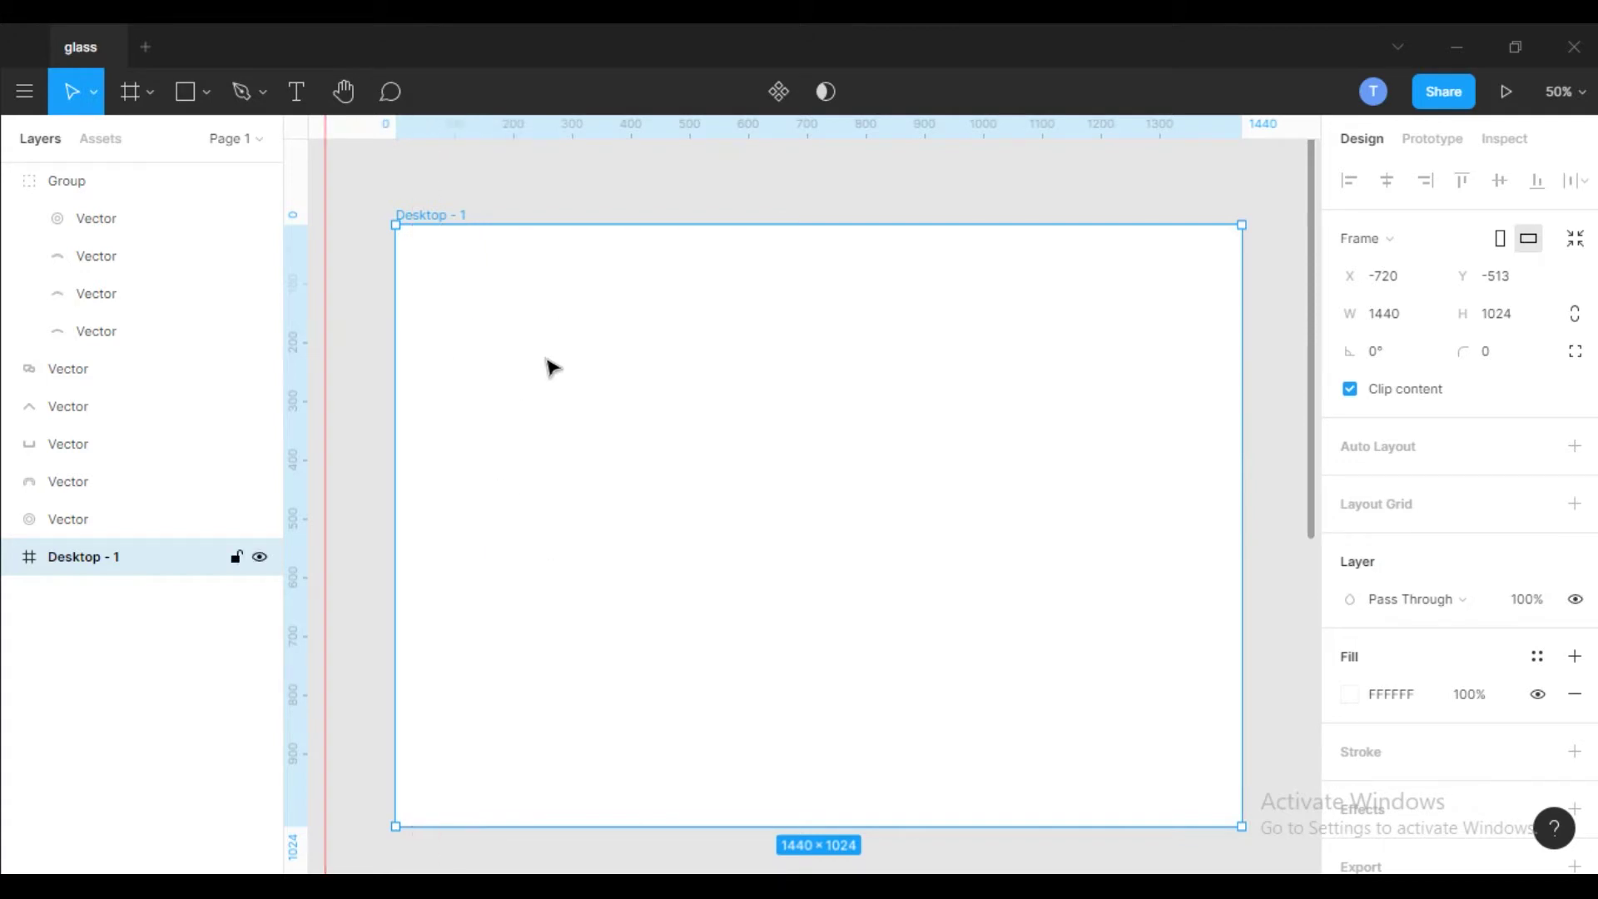
# - Set the fill of the Desktop - 1 frame to 333333
pyautogui.click(539, 200)
pyautogui.click(421, 216)
pyautogui.click(1401, 697)
pyautogui.write('333333')
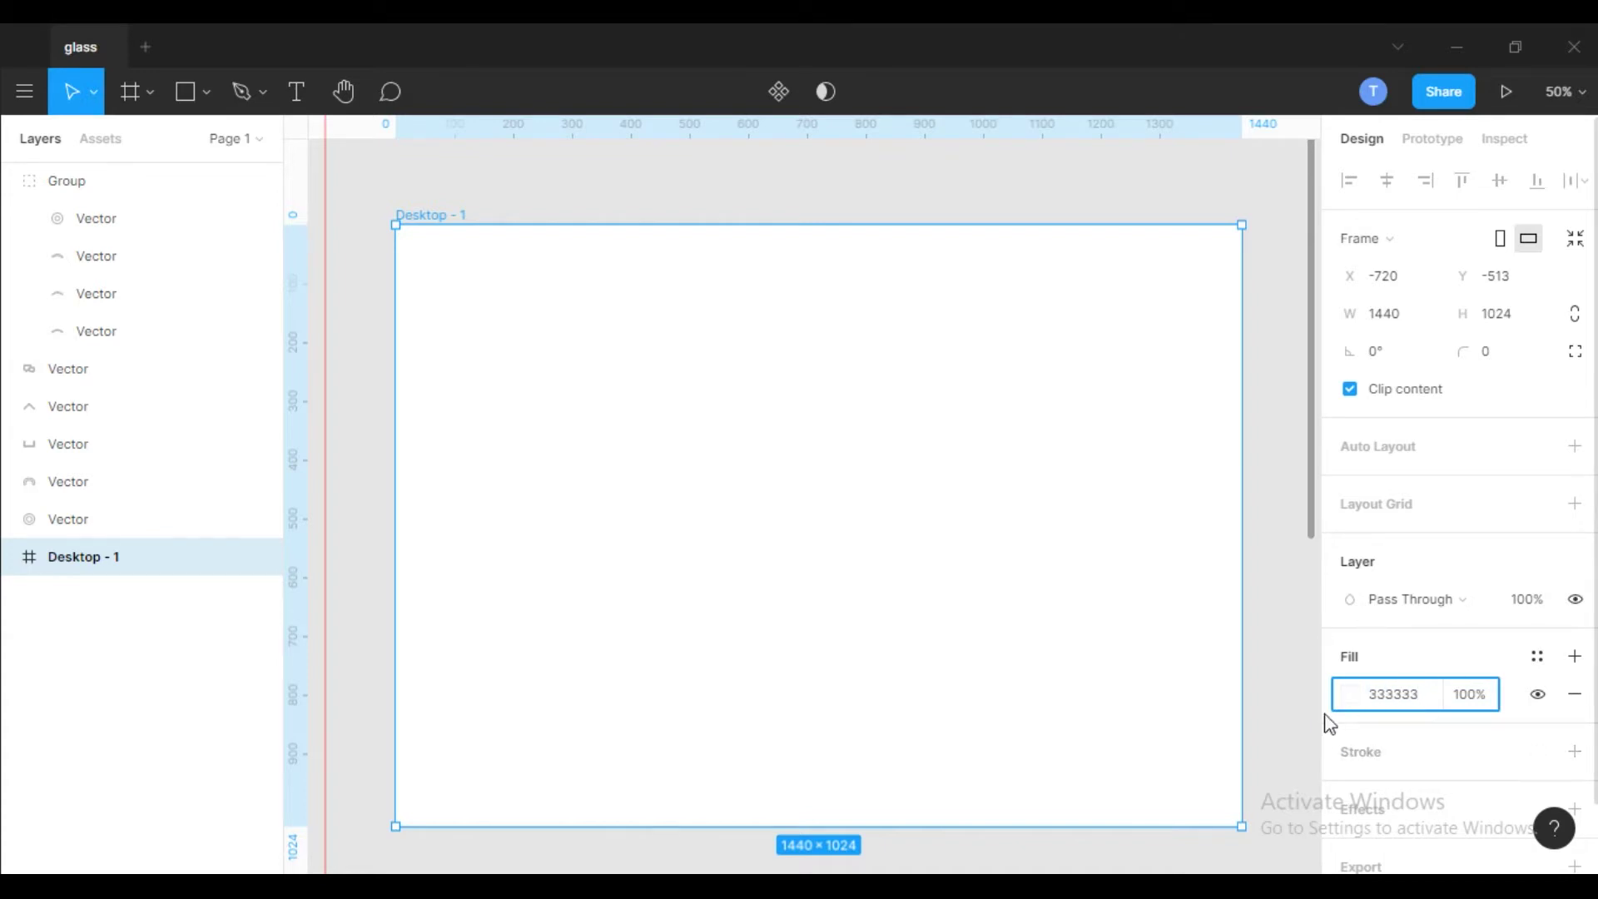
pyautogui.press('Return')
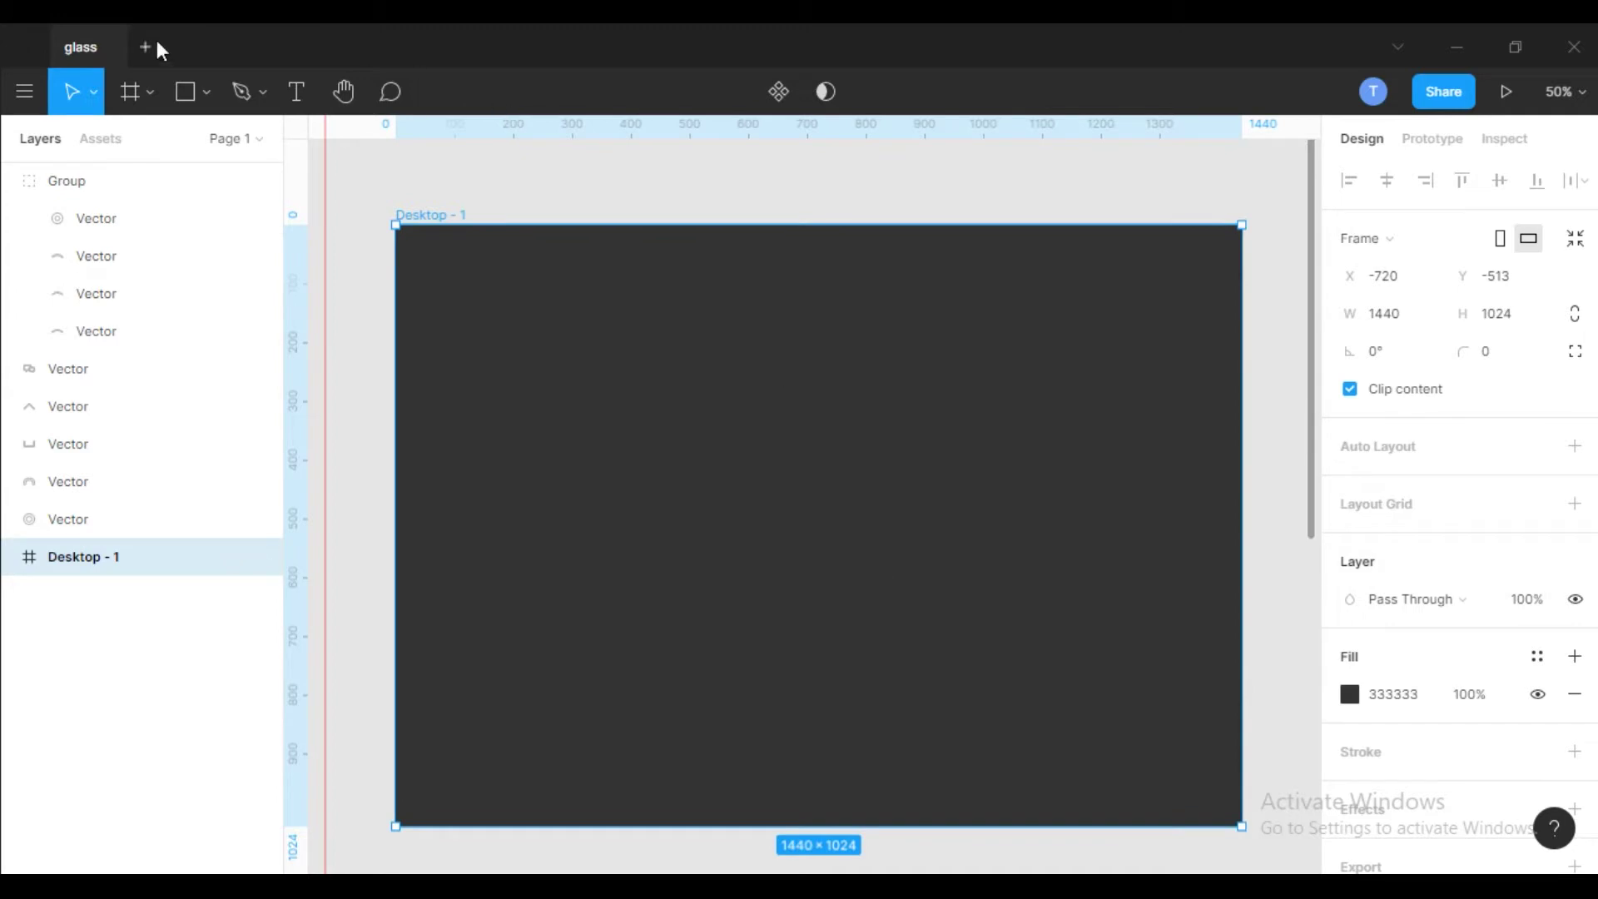
# - Draw a circle of about 150 × 150 in the upper-left area of the Desktop - 1 frame
pyautogui.click(201, 89)
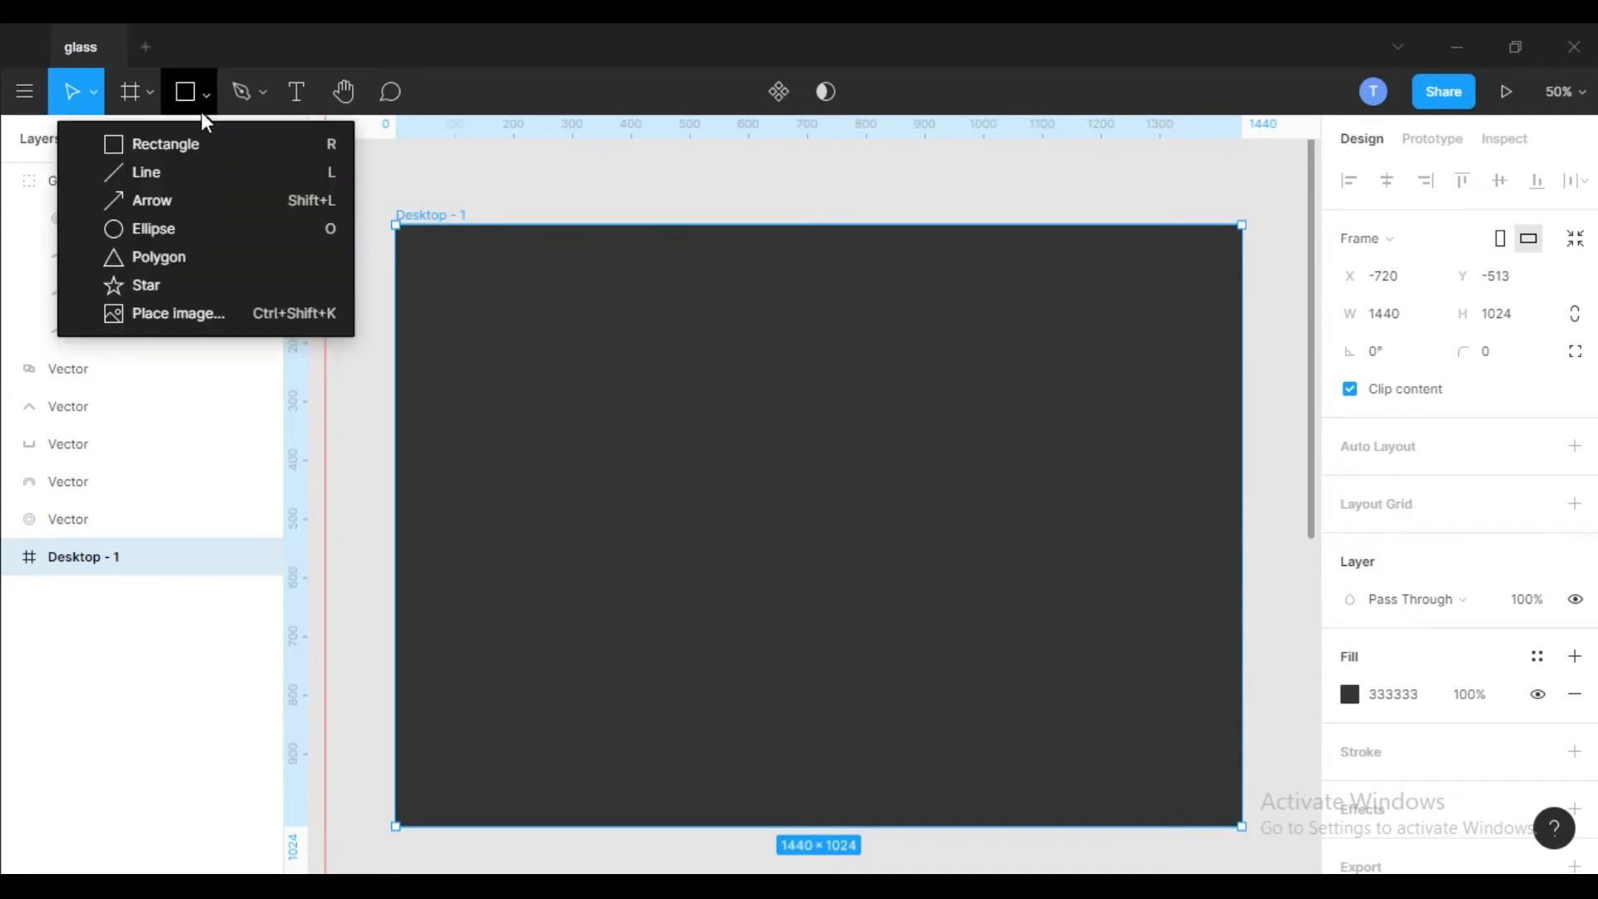
pyautogui.click(203, 225)
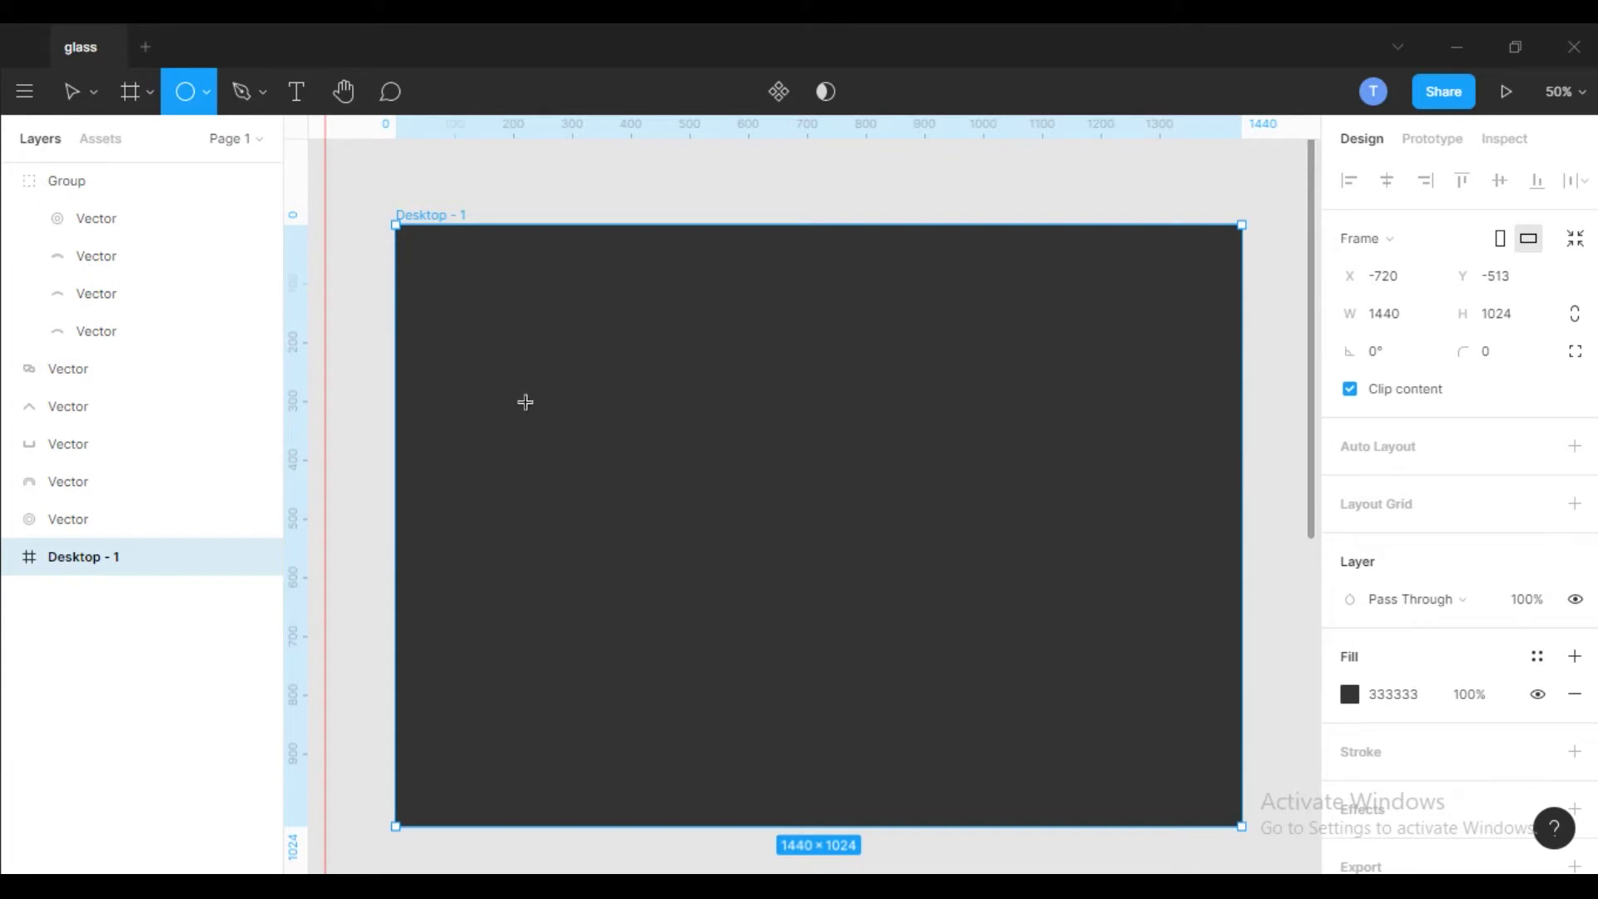
pyautogui.moveTo(522, 375)
pyautogui.mouseDown()
pyautogui.moveTo(622, 473)
pyautogui.moveTo(612, 461)
pyautogui.mouseUp()
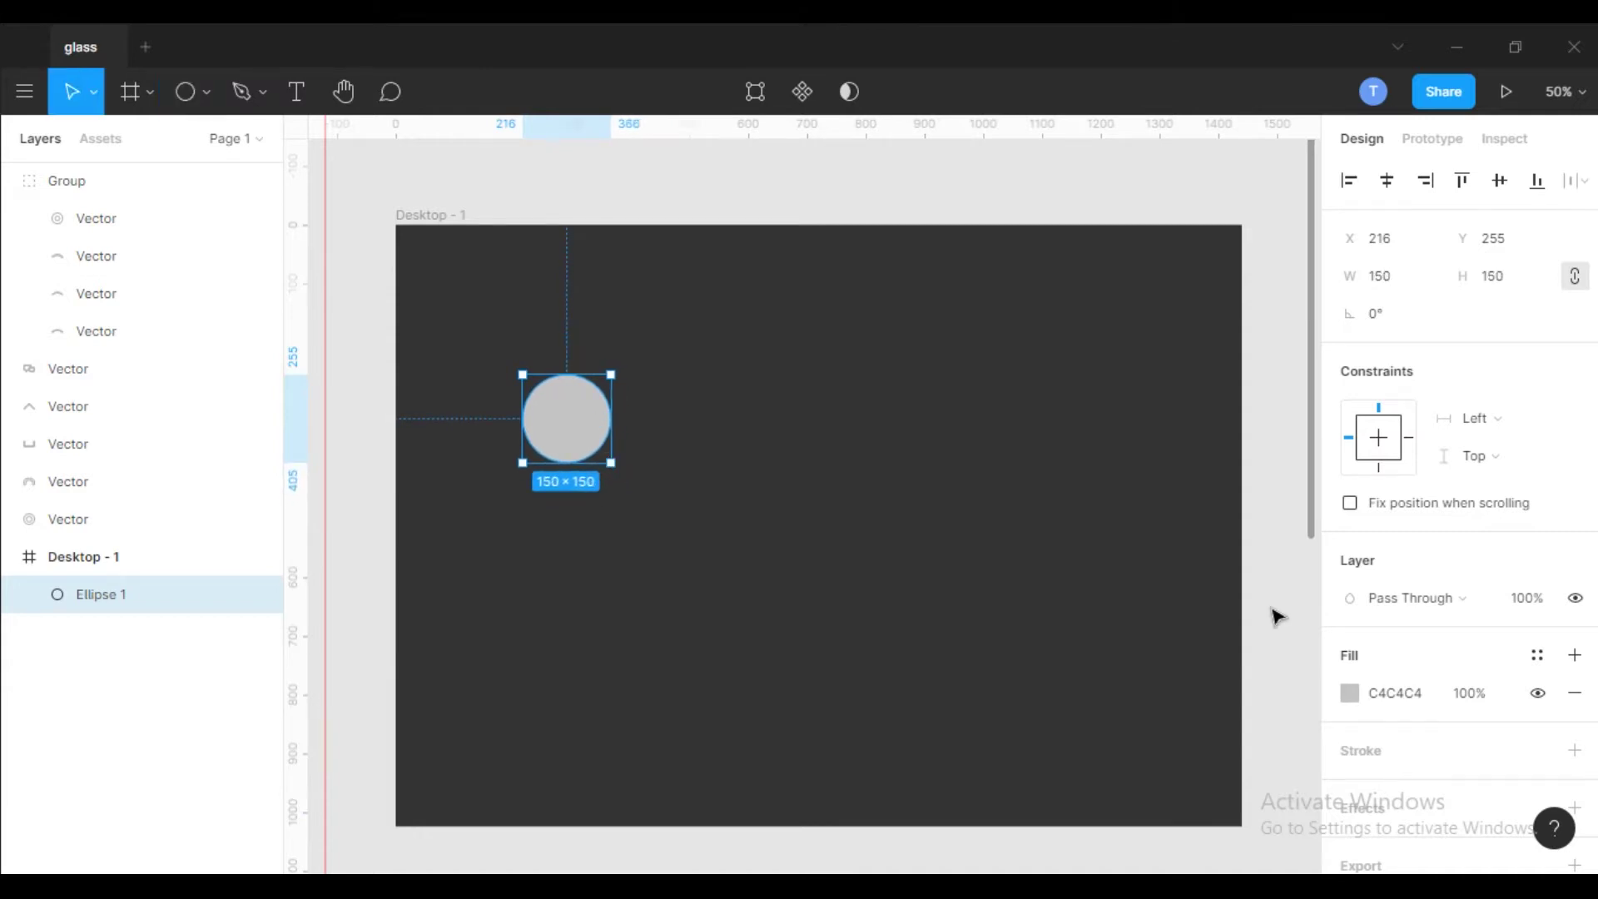
# - Apply the purple "gradient" color style to the circle's fill
pyautogui.click(1536, 655)
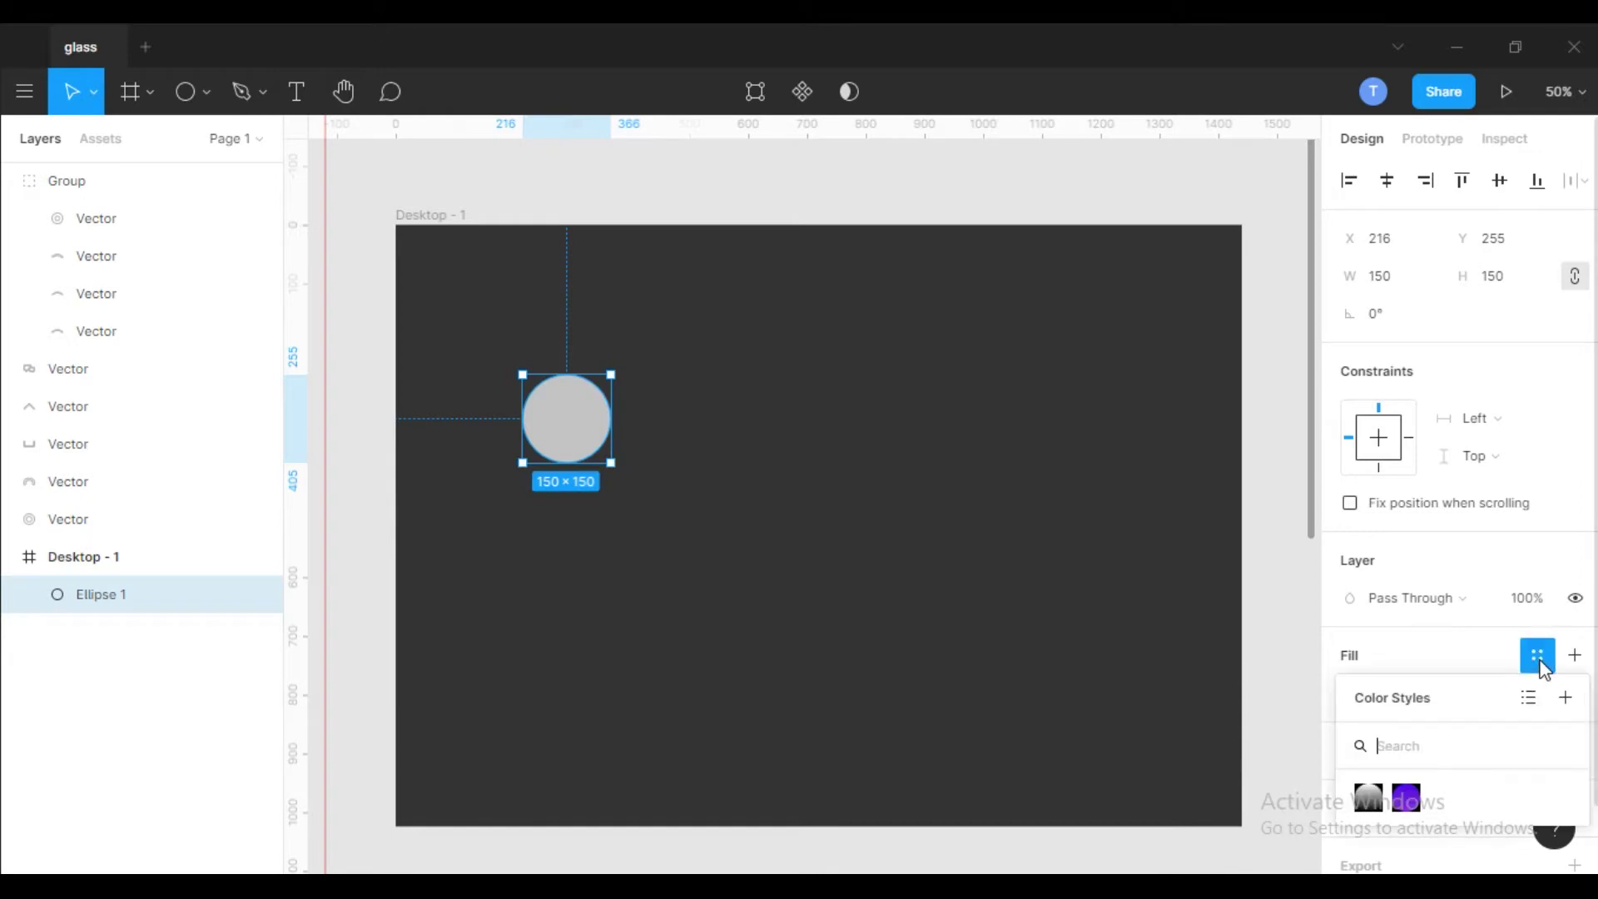
pyautogui.click(1415, 800)
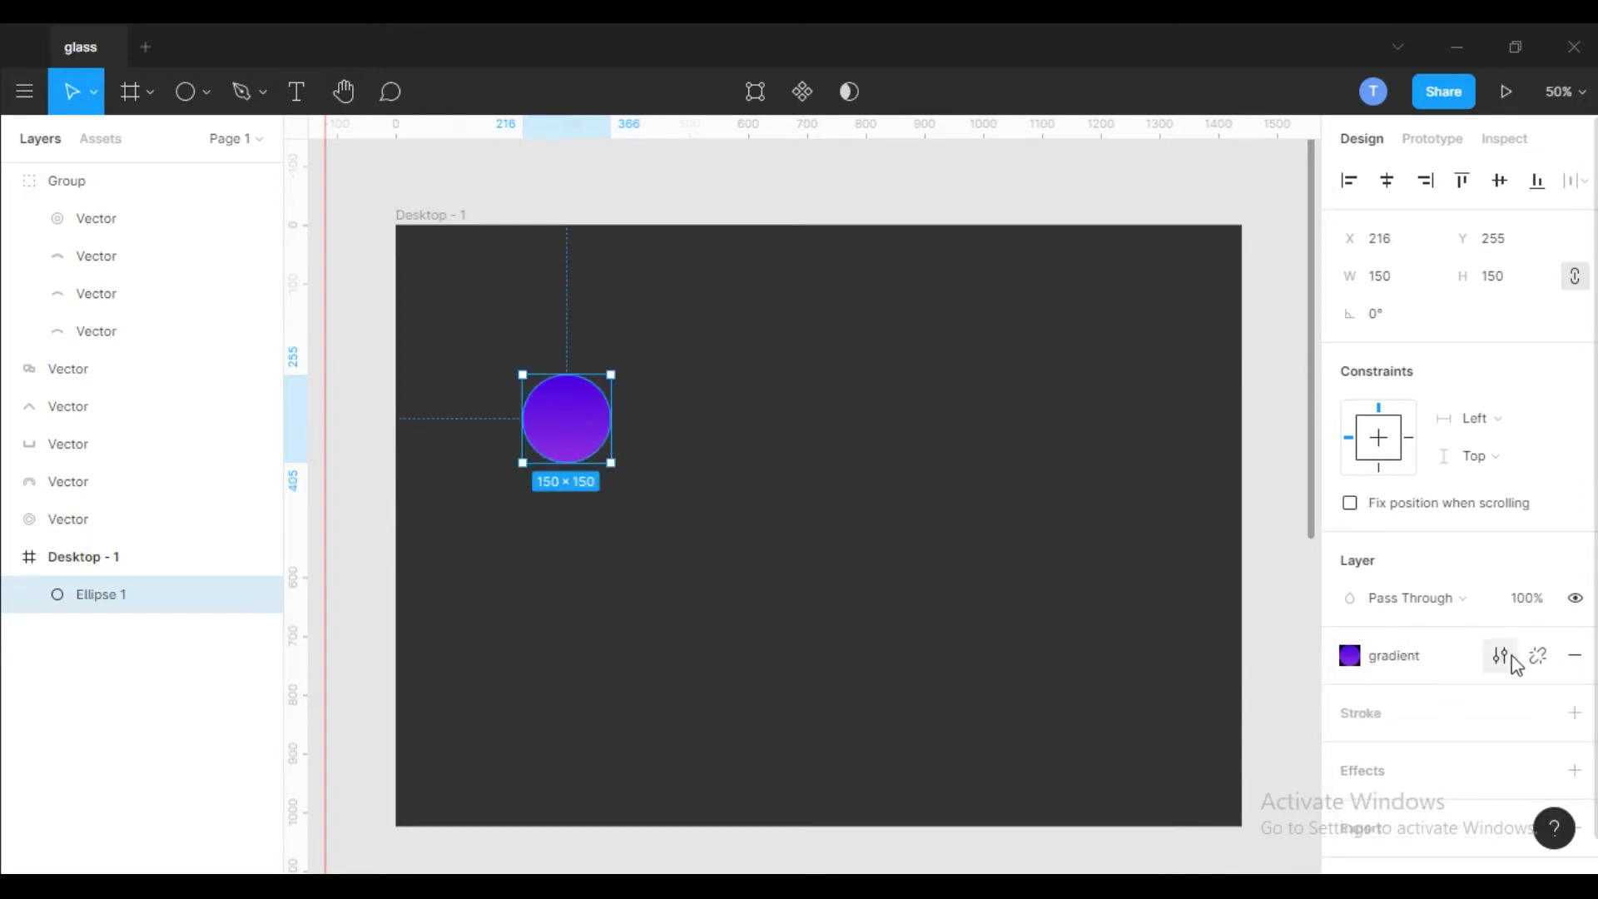
pyautogui.click(1350, 657)
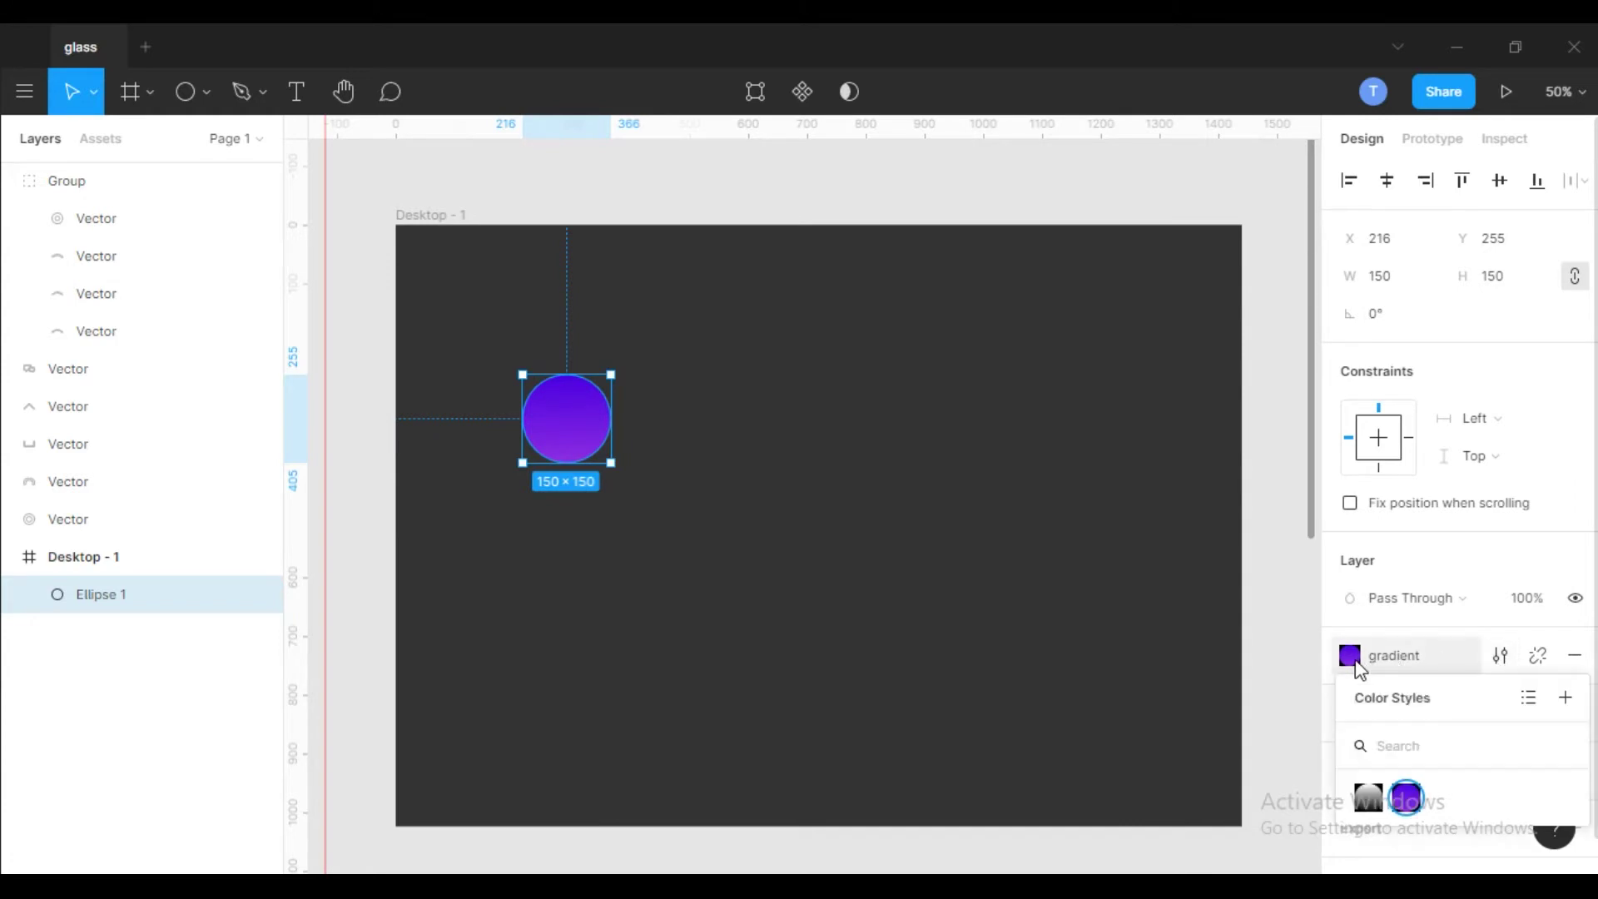
pyautogui.click(1358, 666)
pyautogui.click(1358, 666)
pyautogui.click(1357, 665)
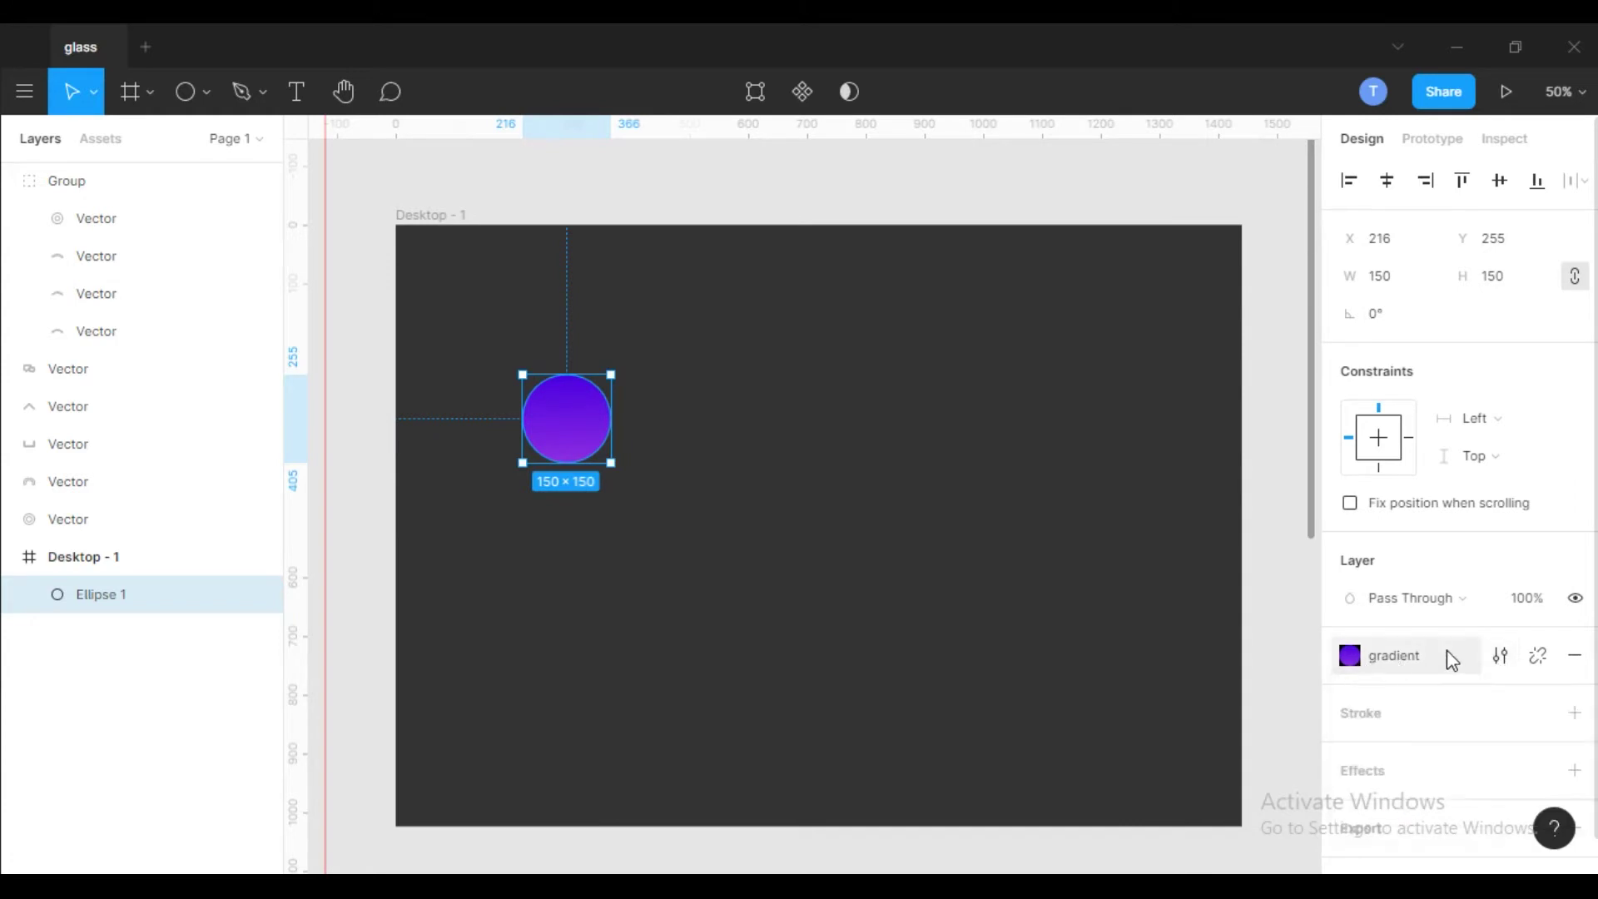
# - Edit the "gradient" color style so its linear gradient runs diagonally from the circle's upper right to its lower left
pyautogui.click(1501, 657)
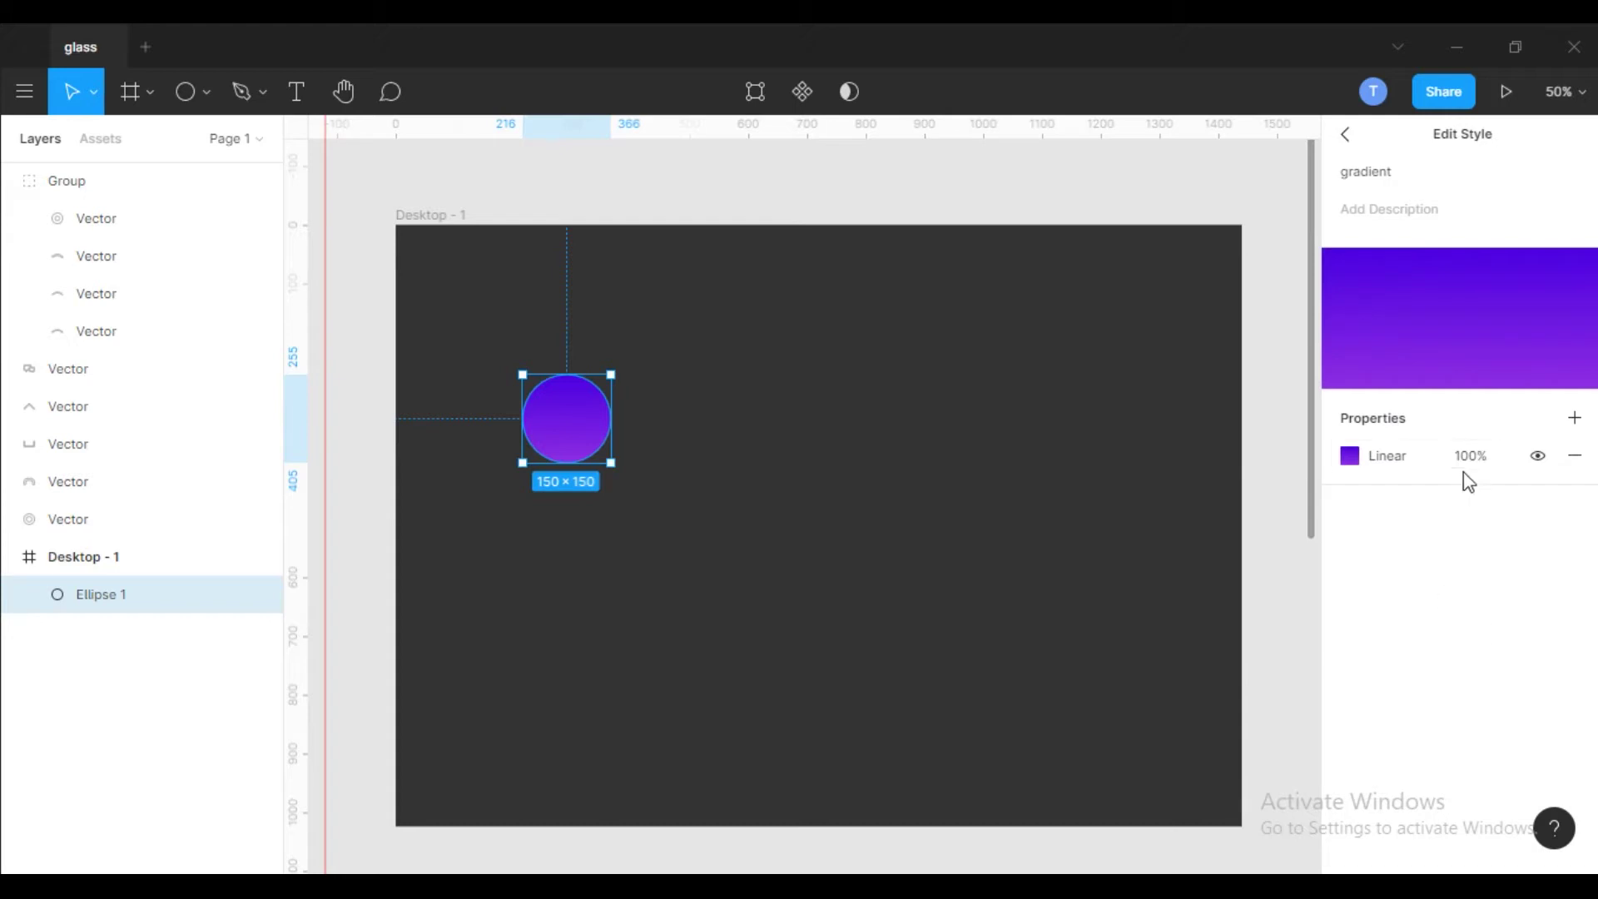
pyautogui.click(1354, 460)
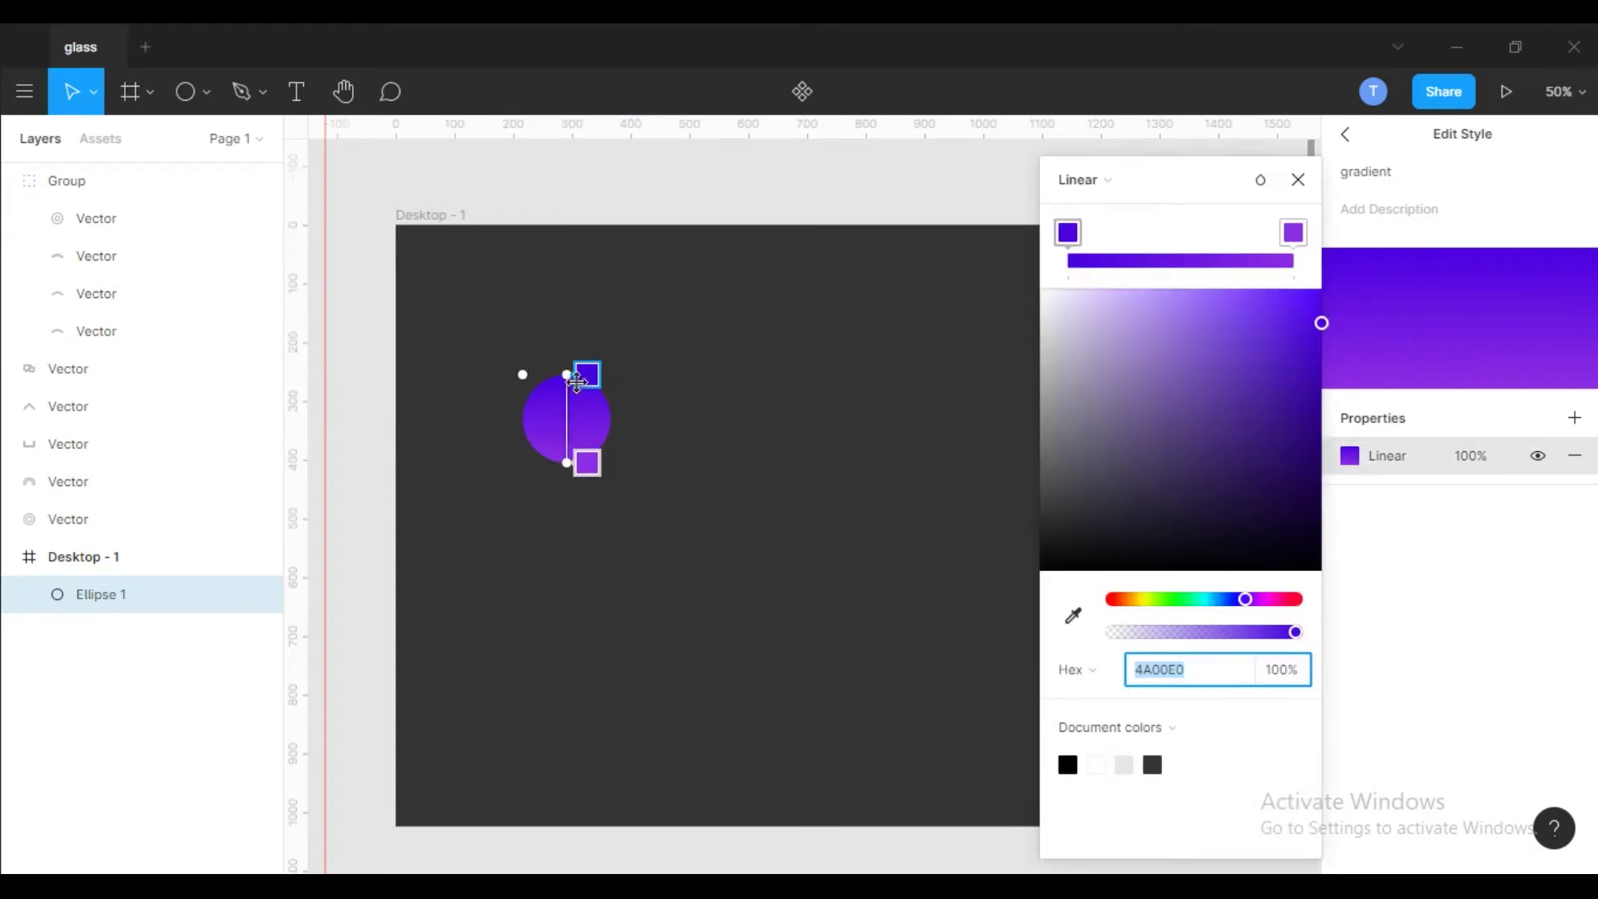
pyautogui.moveTo(567, 374)
pyautogui.mouseDown()
pyautogui.moveTo(610, 396)
pyautogui.moveTo(593, 375)
pyautogui.mouseUp()
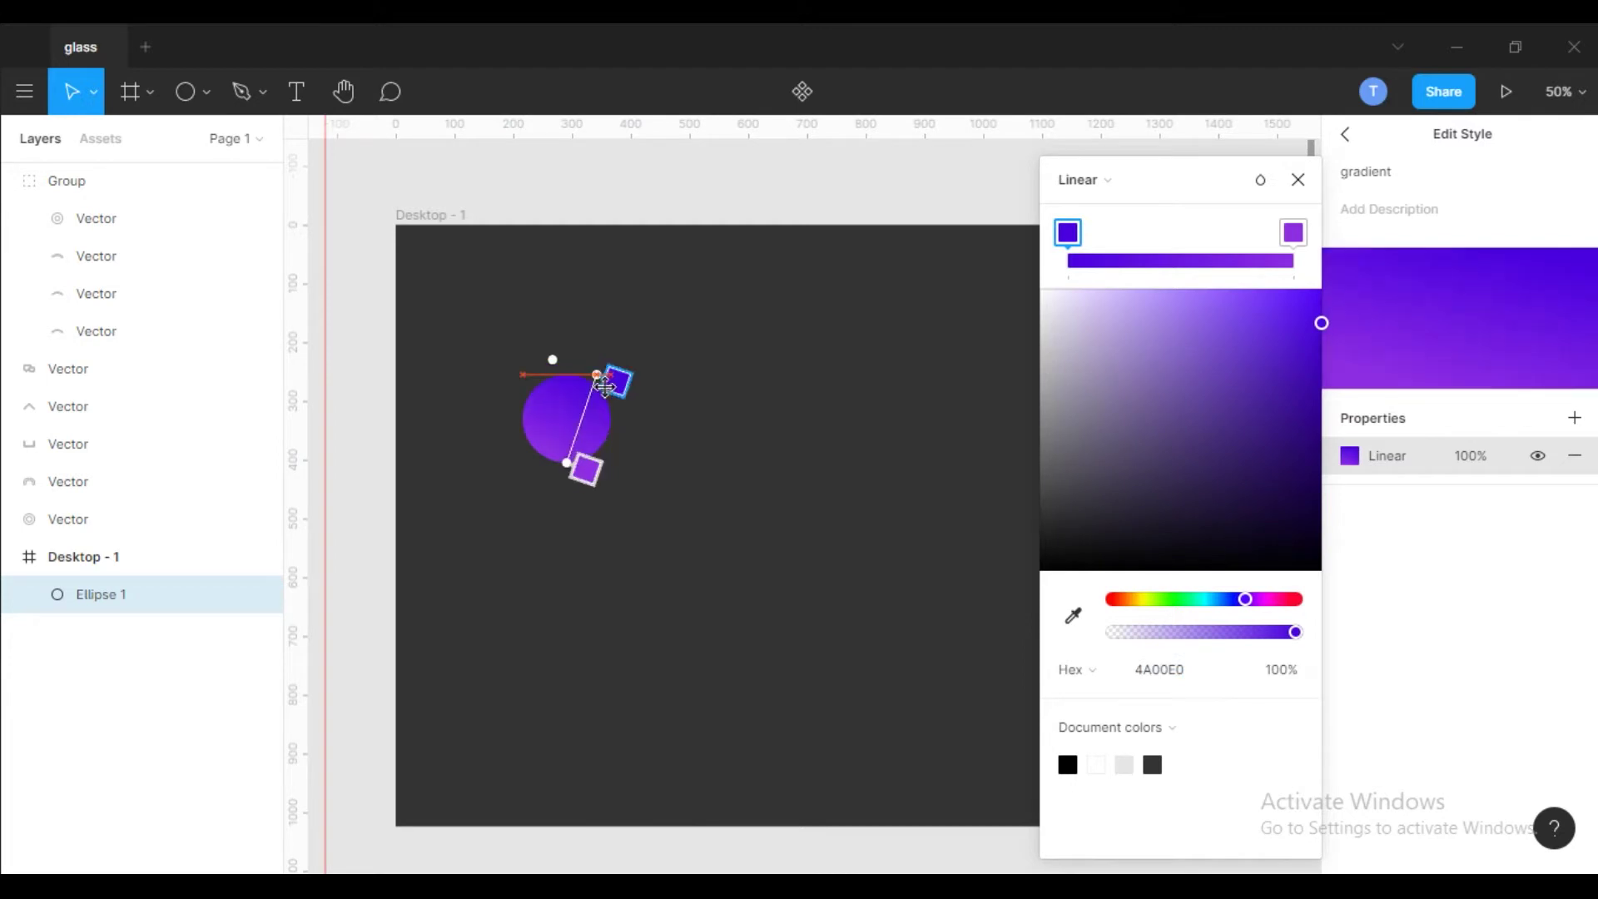
pyautogui.moveTo(575, 452); pyautogui.dragTo(539, 452)
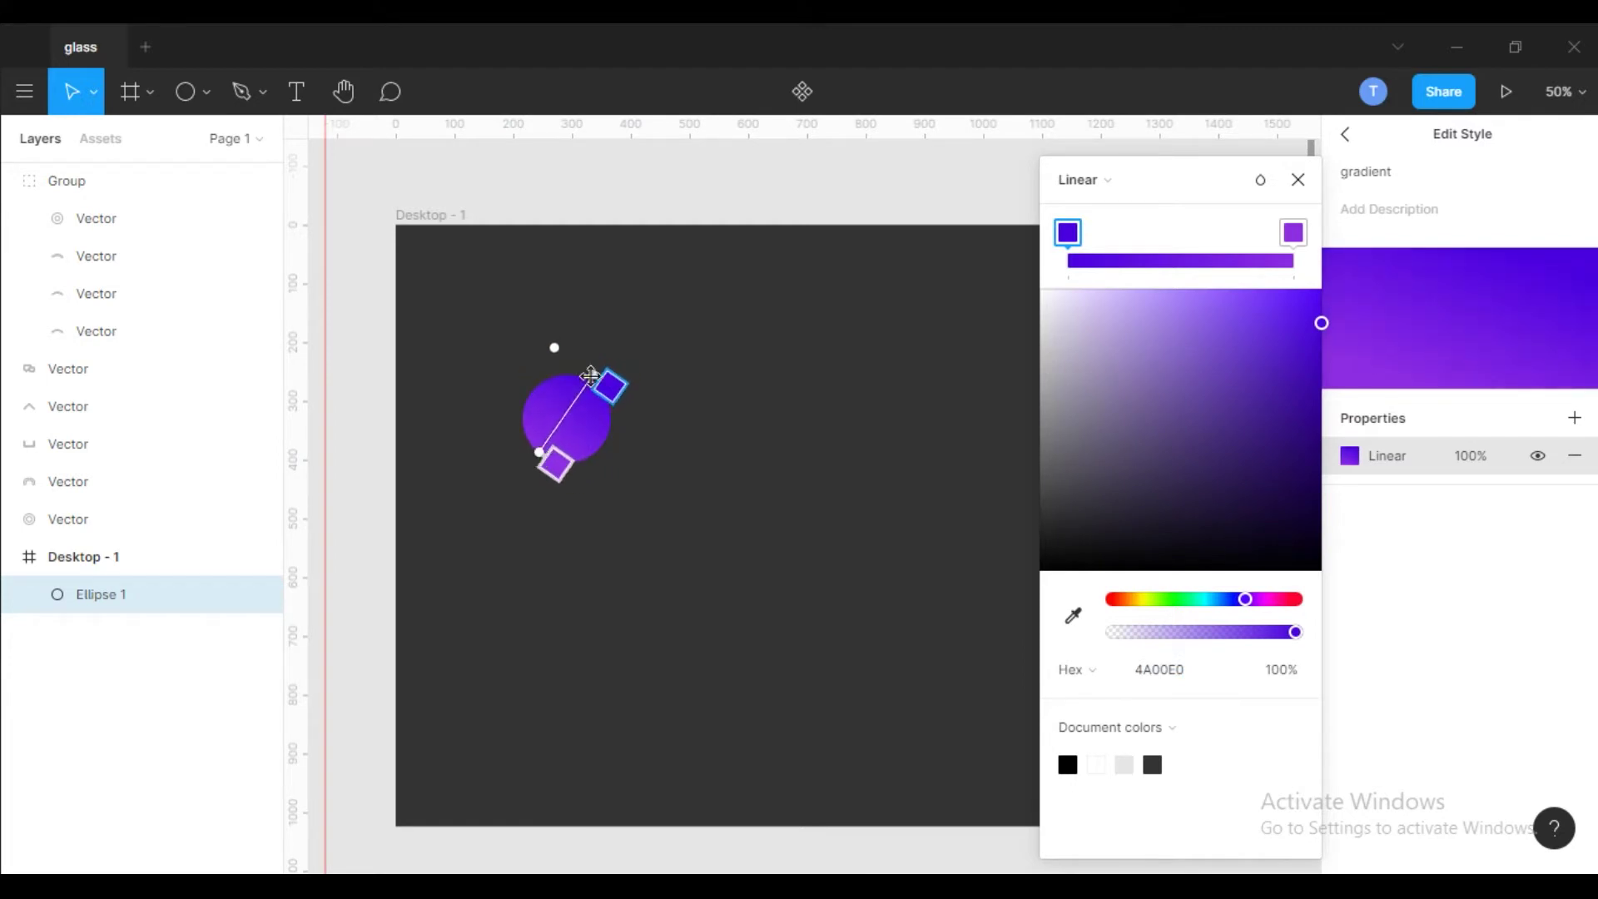
pyautogui.moveTo(593, 375); pyautogui.dragTo(596, 386)
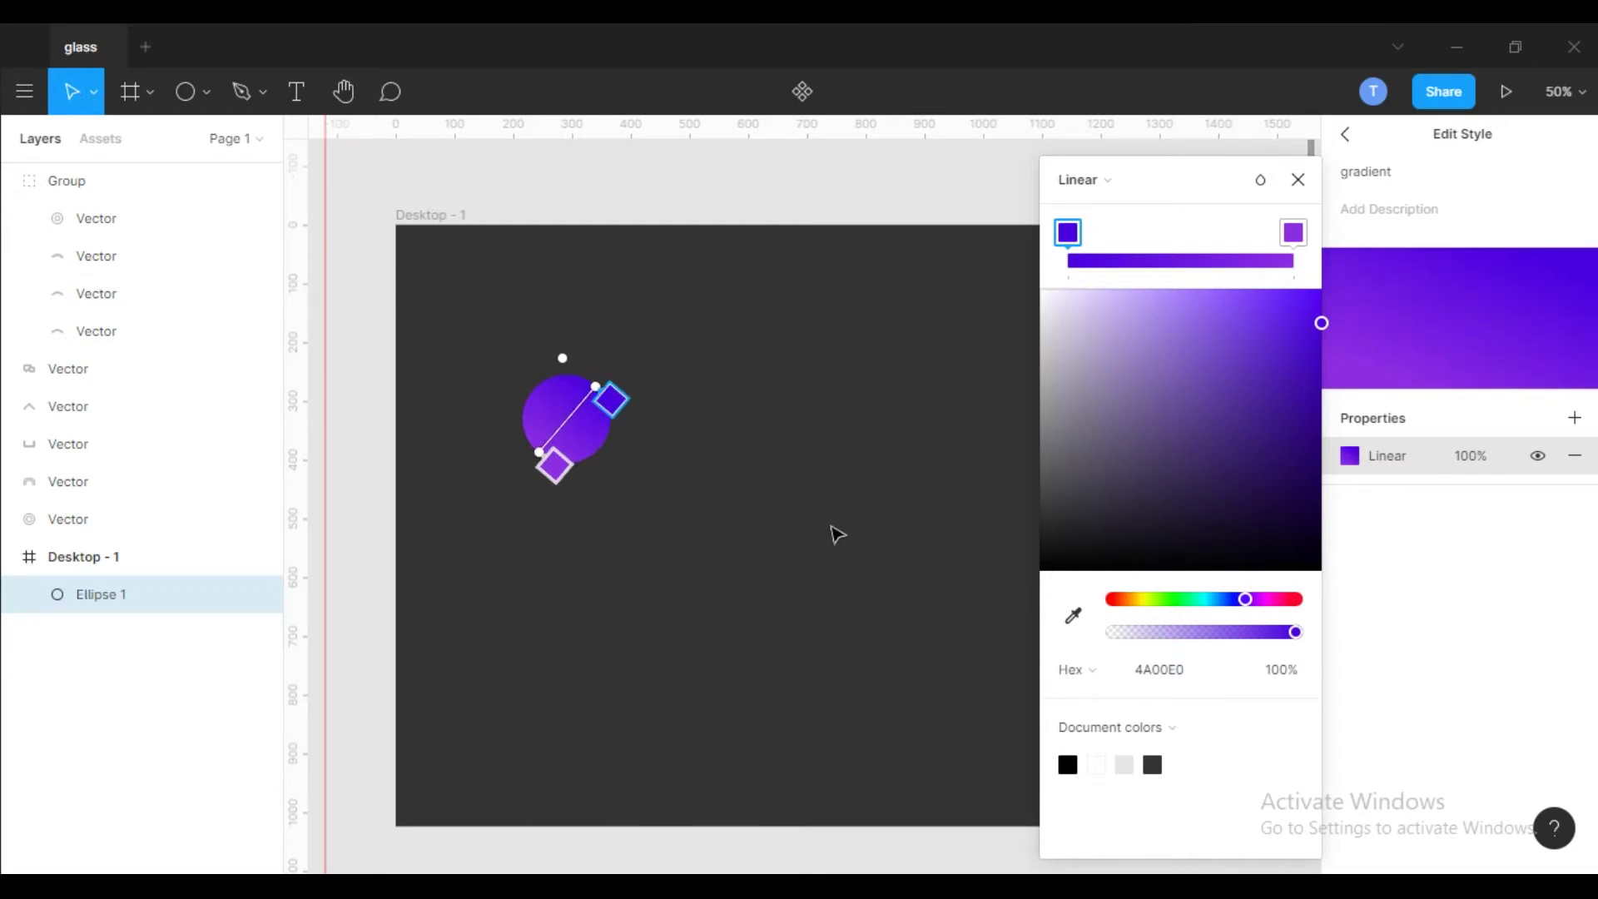
pyautogui.click(1298, 180)
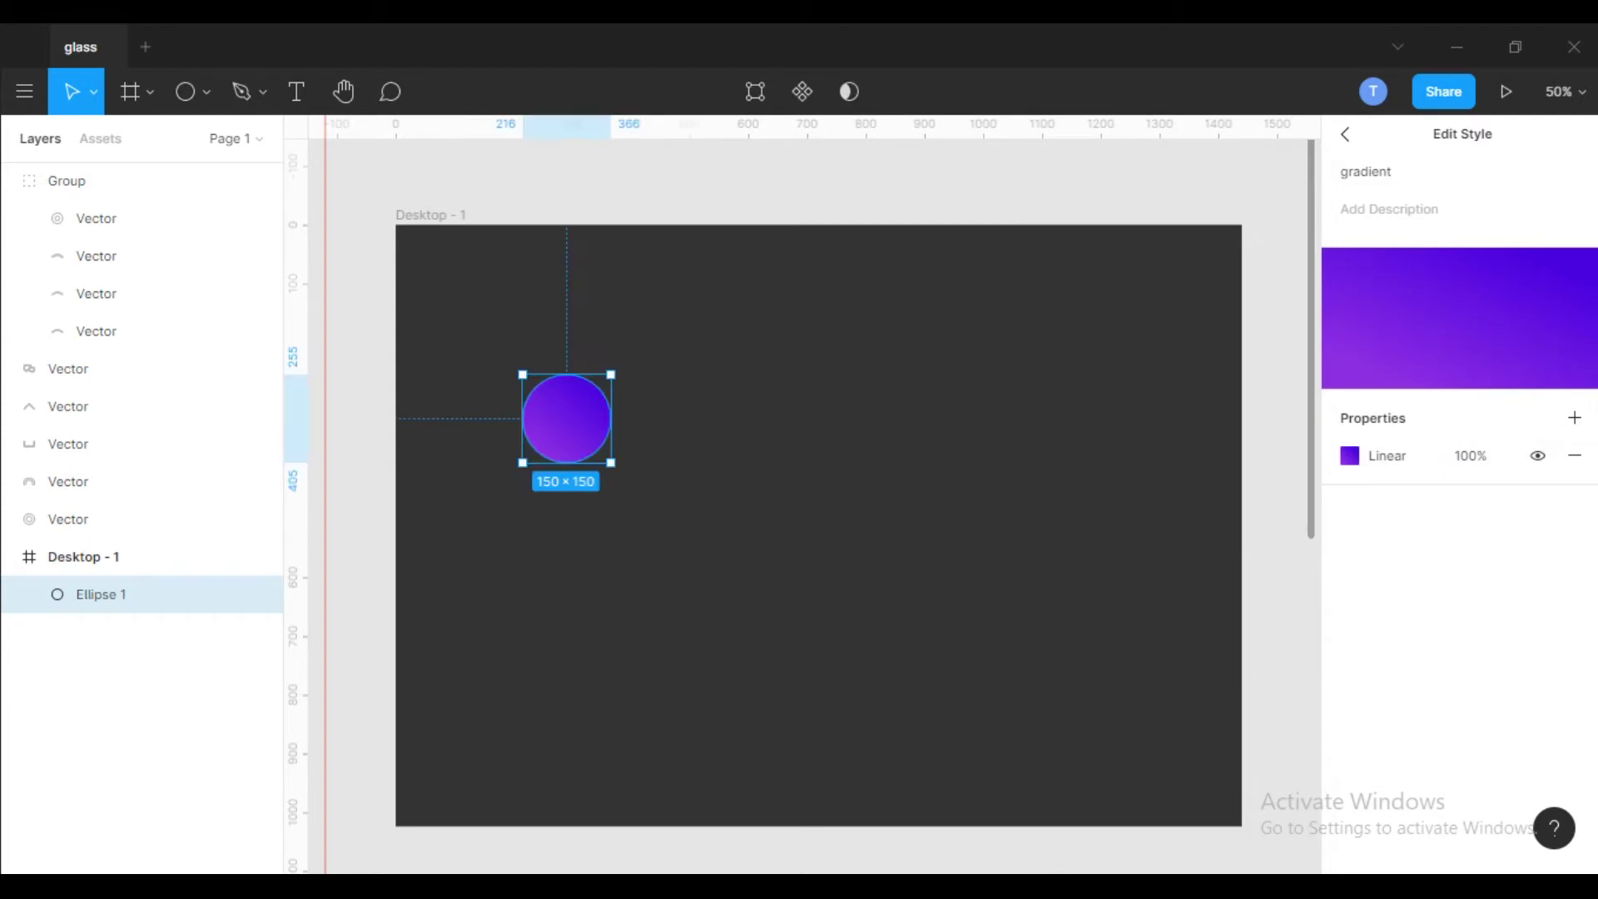
pyautogui.click(208, 93)
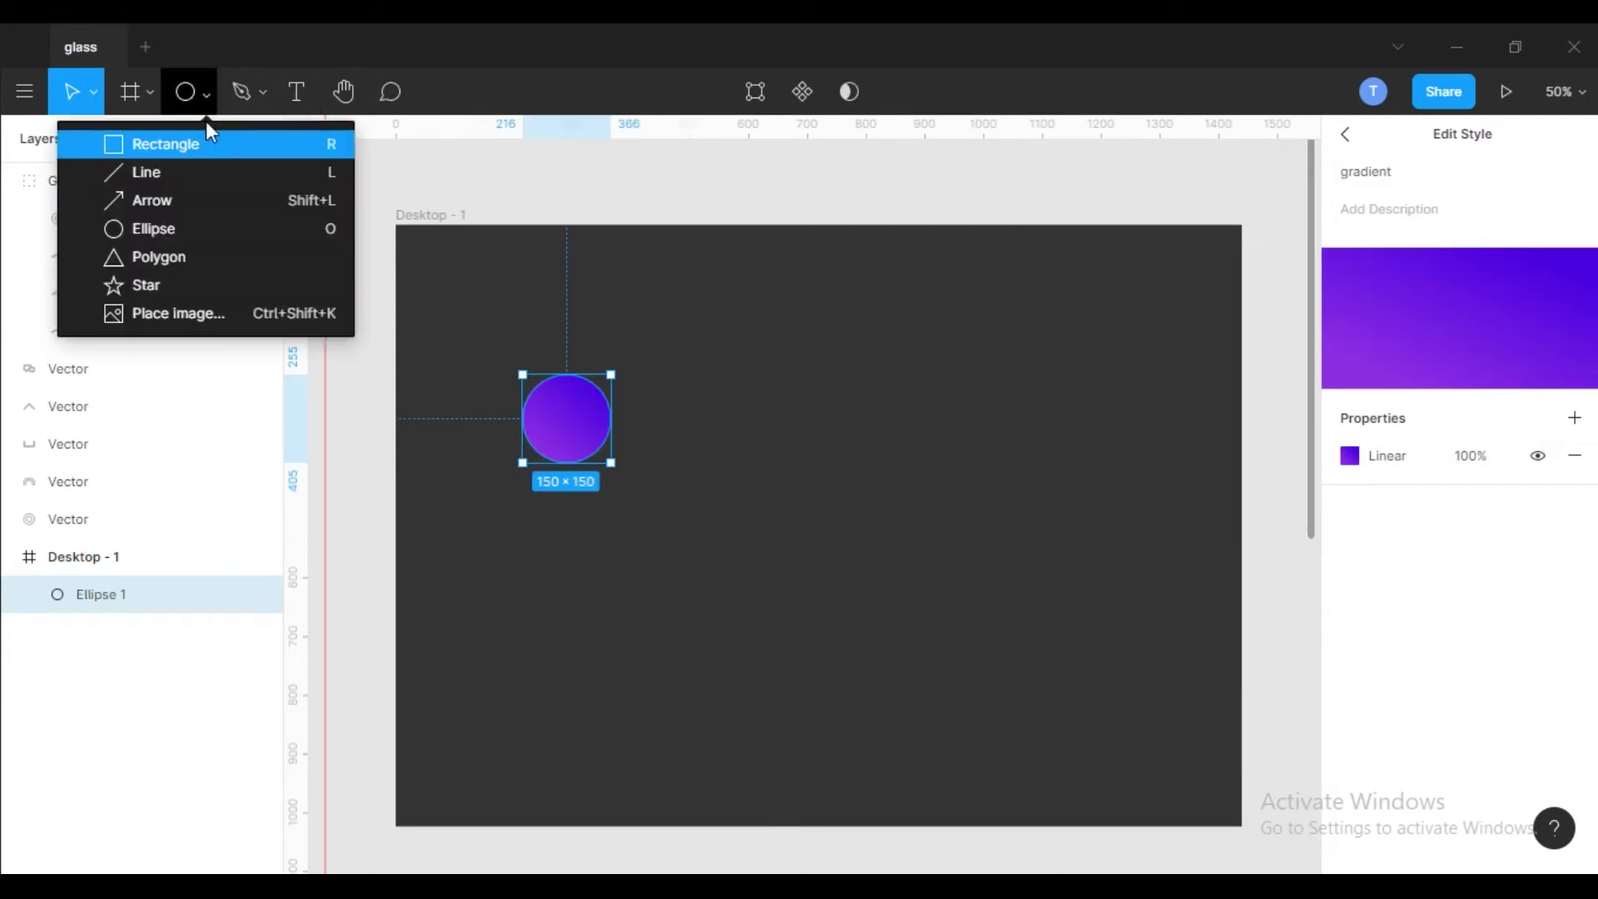
pyautogui.click(216, 226)
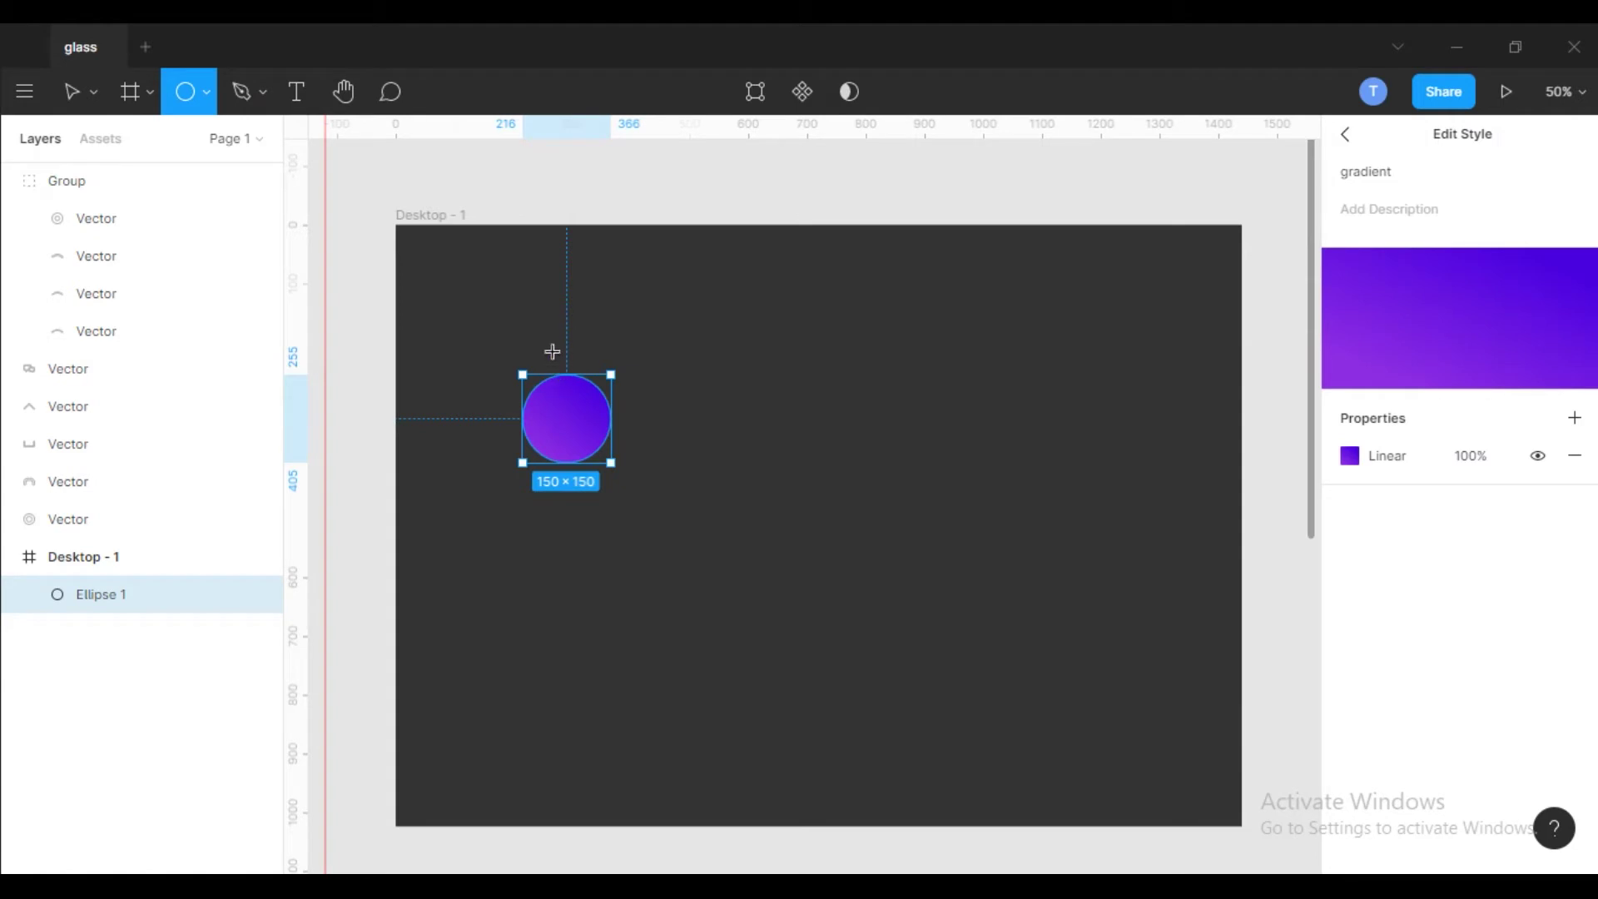
pyautogui.moveTo(555, 360); pyautogui.dragTo(638, 463)
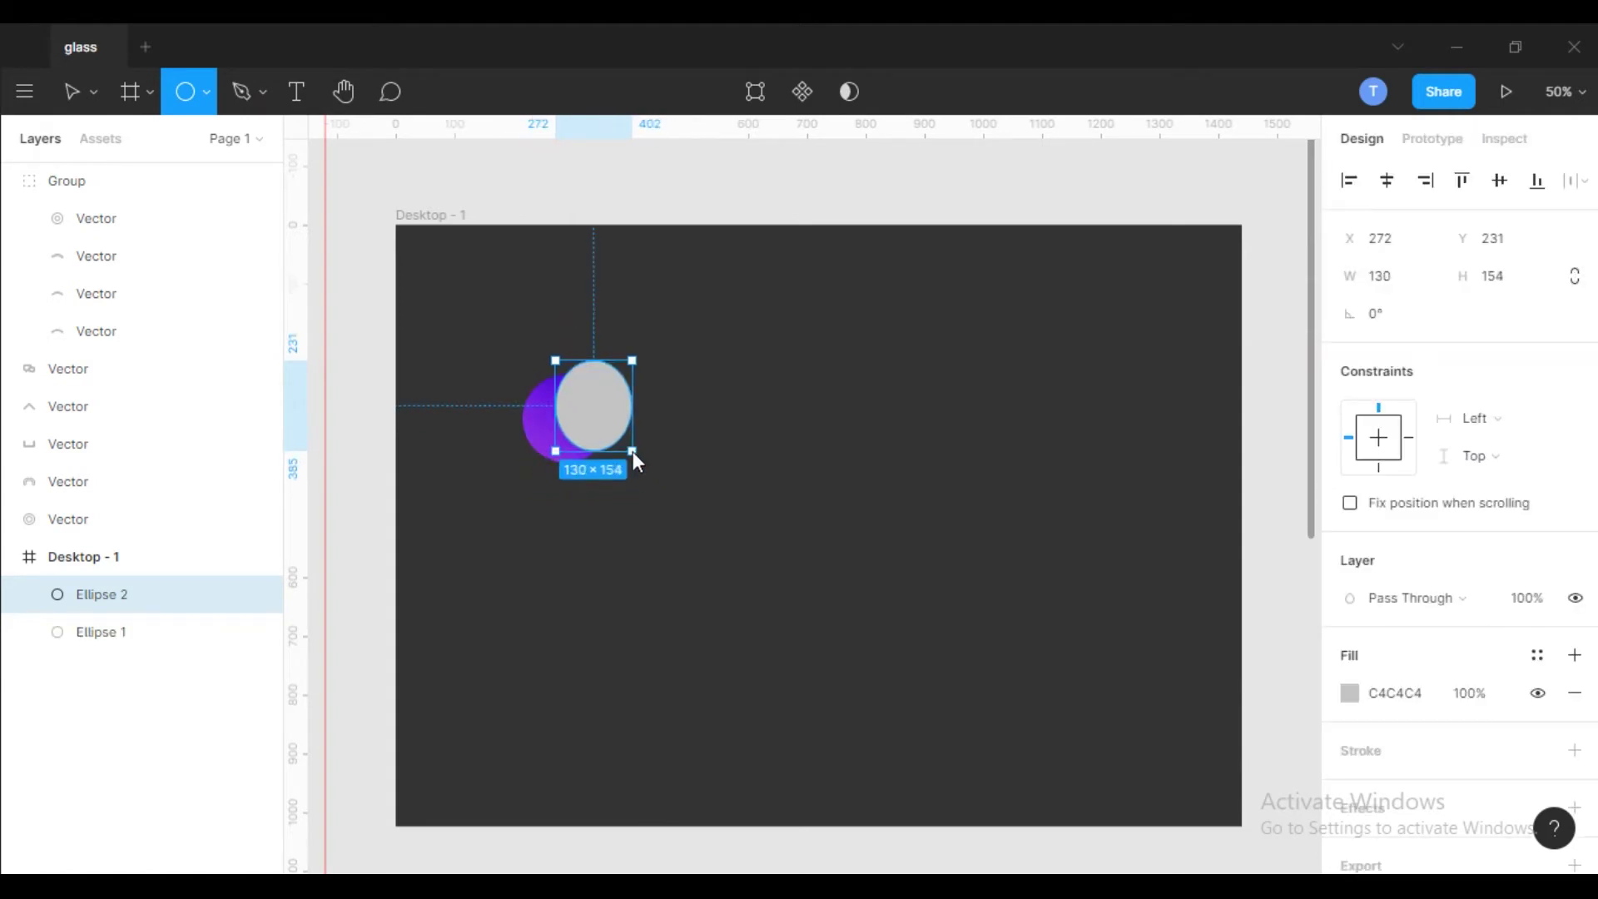
pyautogui.hotkey('ctrl', 'z')
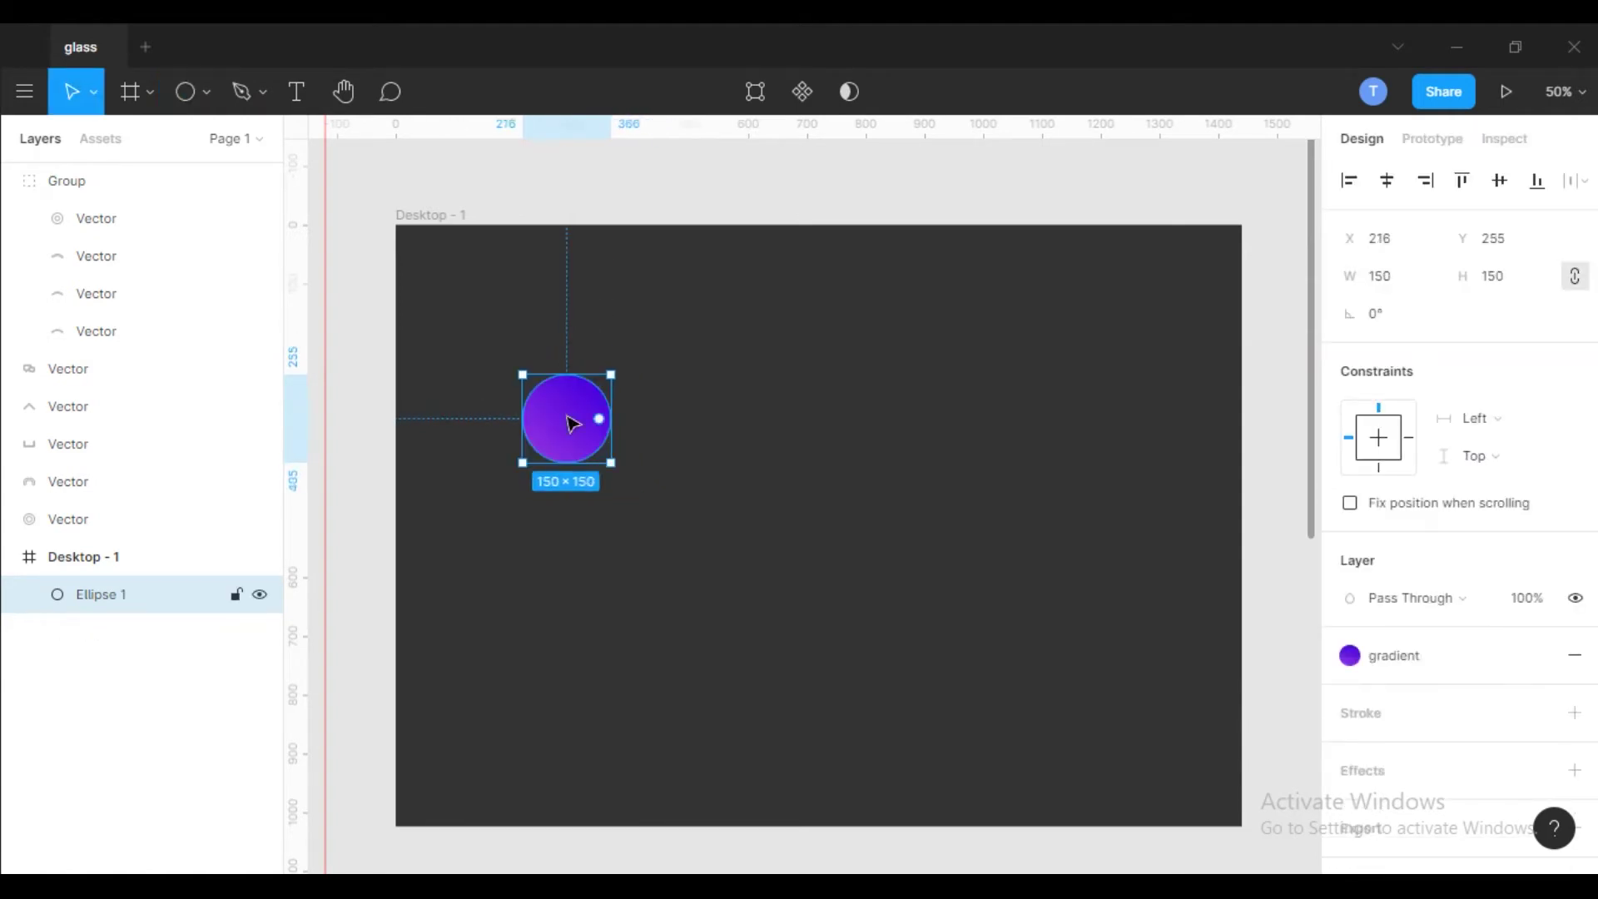
# - Duplicate the purple circle sideways to about X 291, overlapping the original, and replace the copy's gradient style with a default solid fill
pyautogui.moveTo(572, 431); pyautogui.dragTo(628, 428)
pyautogui.hotkey('ctrl', 'z')
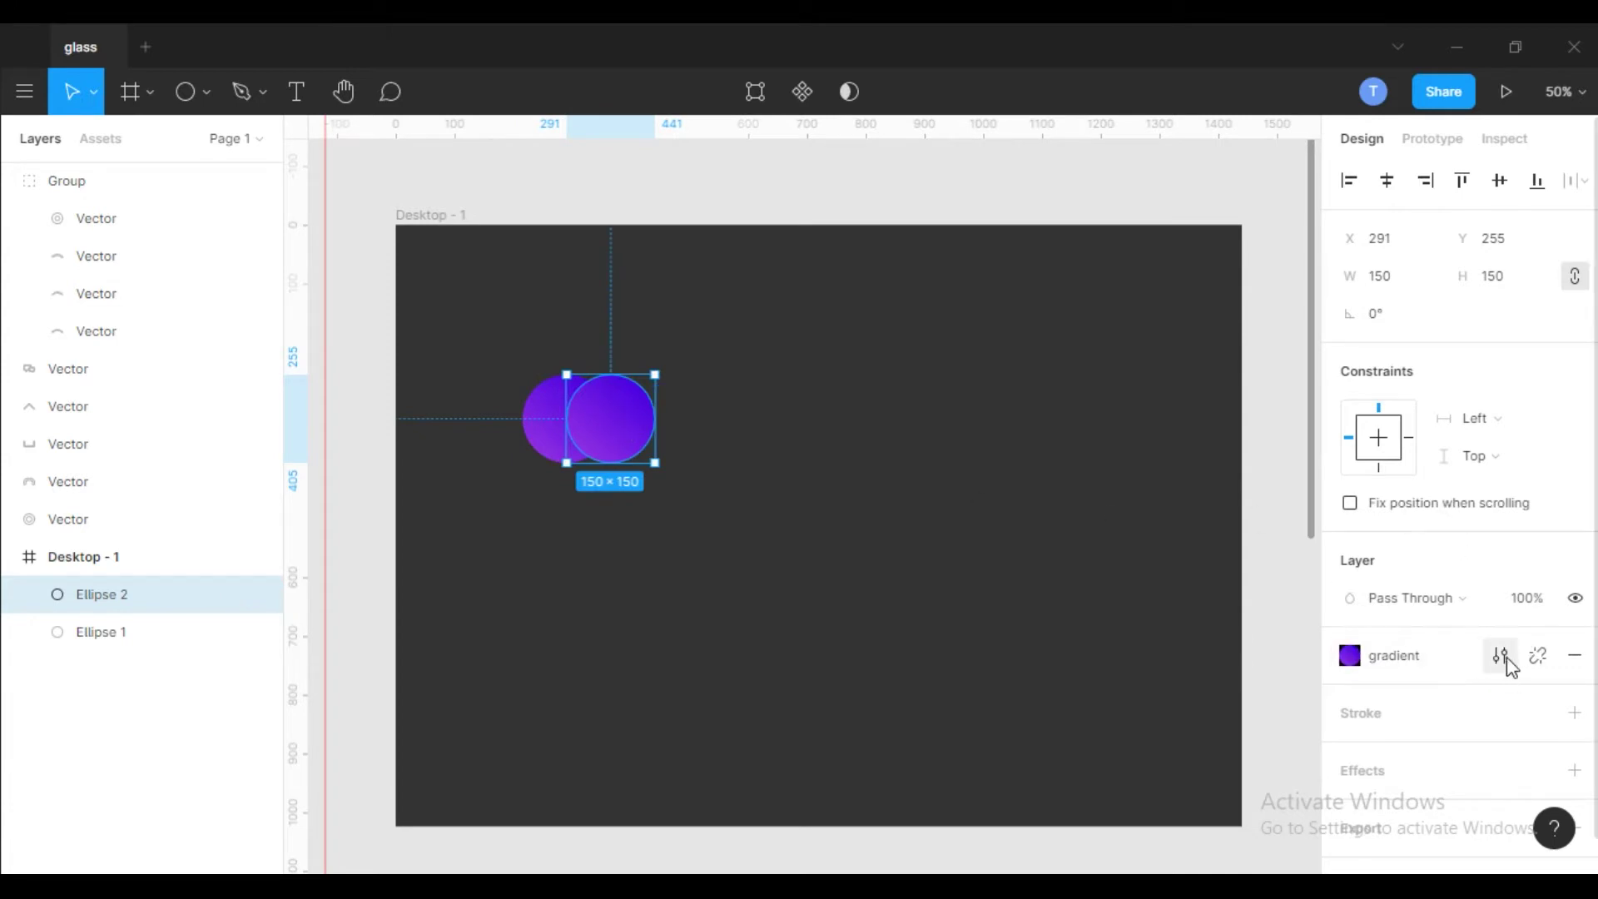
pyautogui.click(1573, 663)
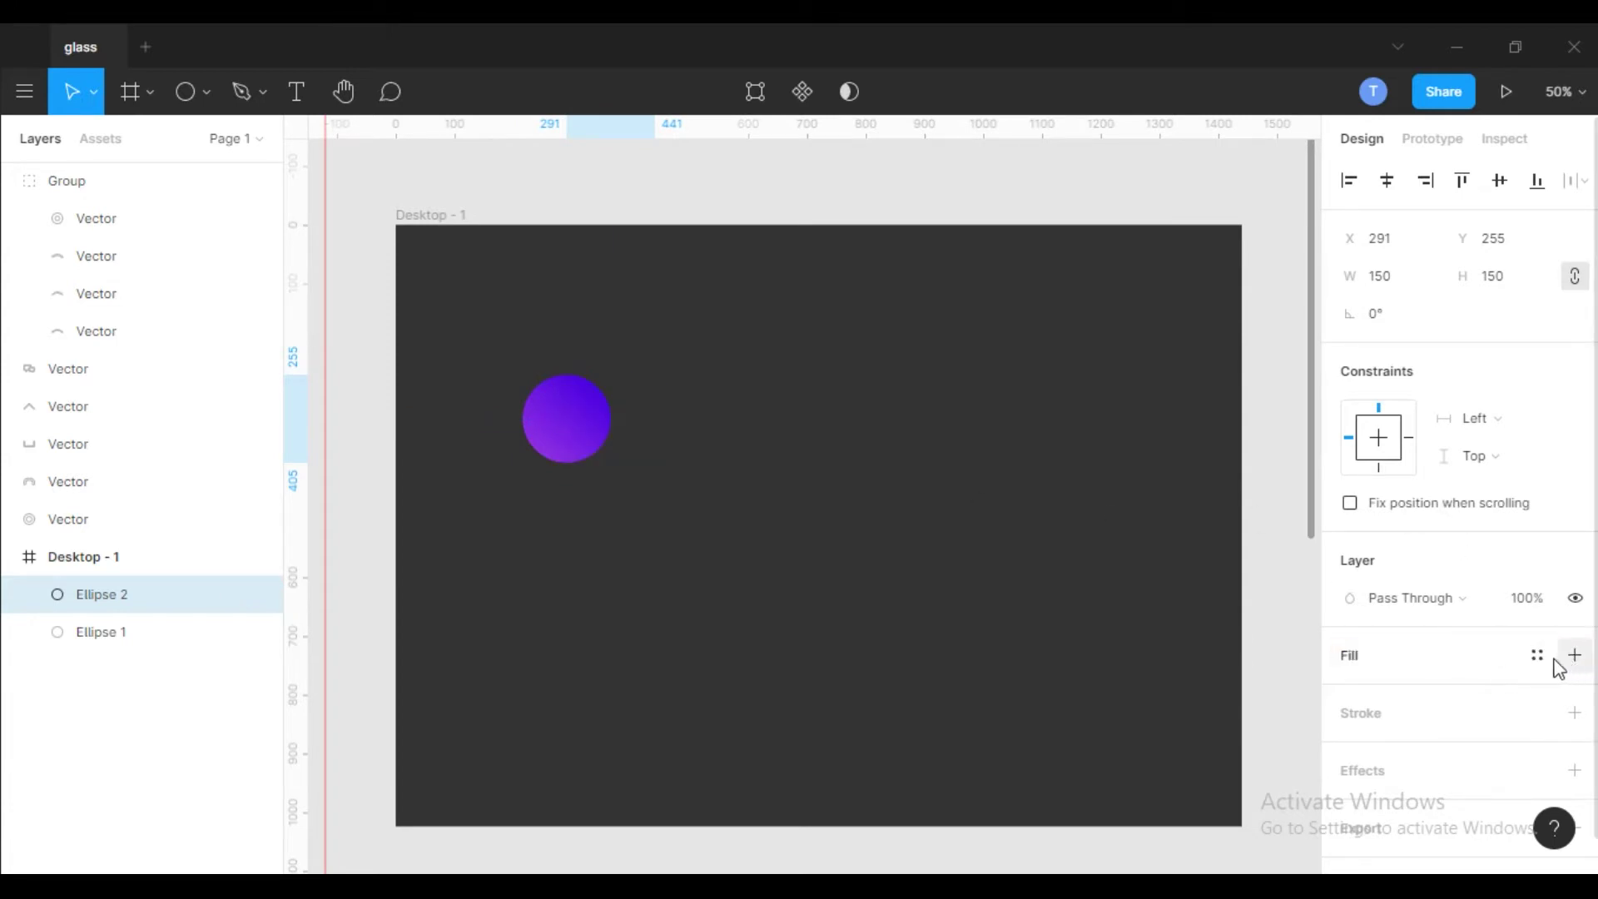
pyautogui.click(1573, 656)
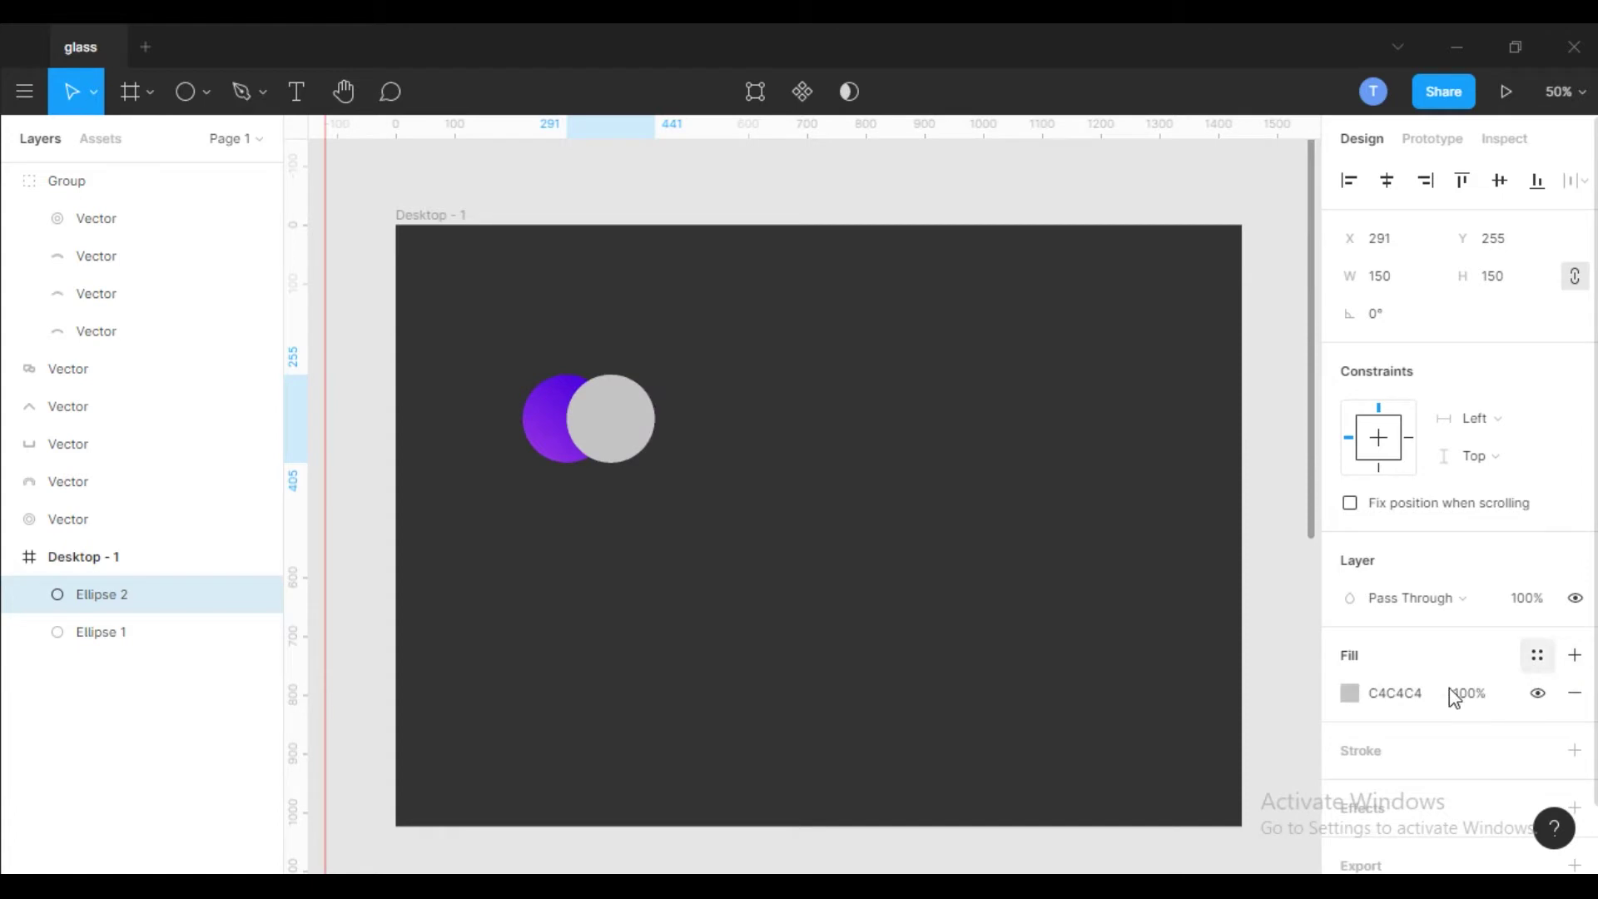
# - Change the copied circle's fill to a Linear gradient running diagonally from its upper left to its lower right
pyautogui.click(1350, 694)
pyautogui.click(1100, 265)
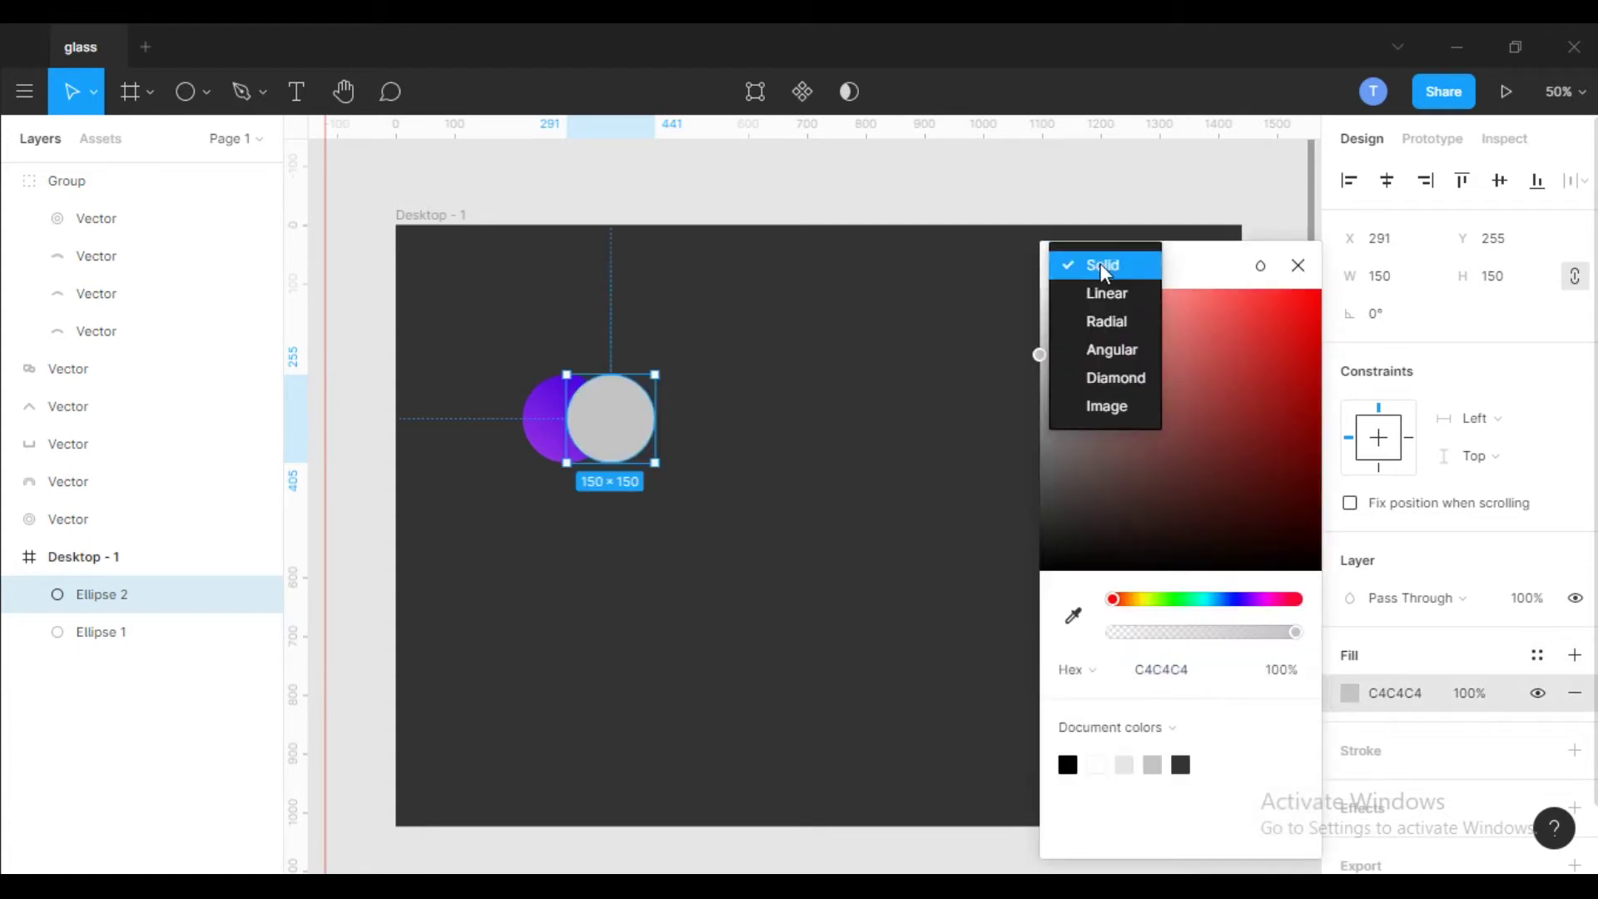
pyautogui.click(1111, 293)
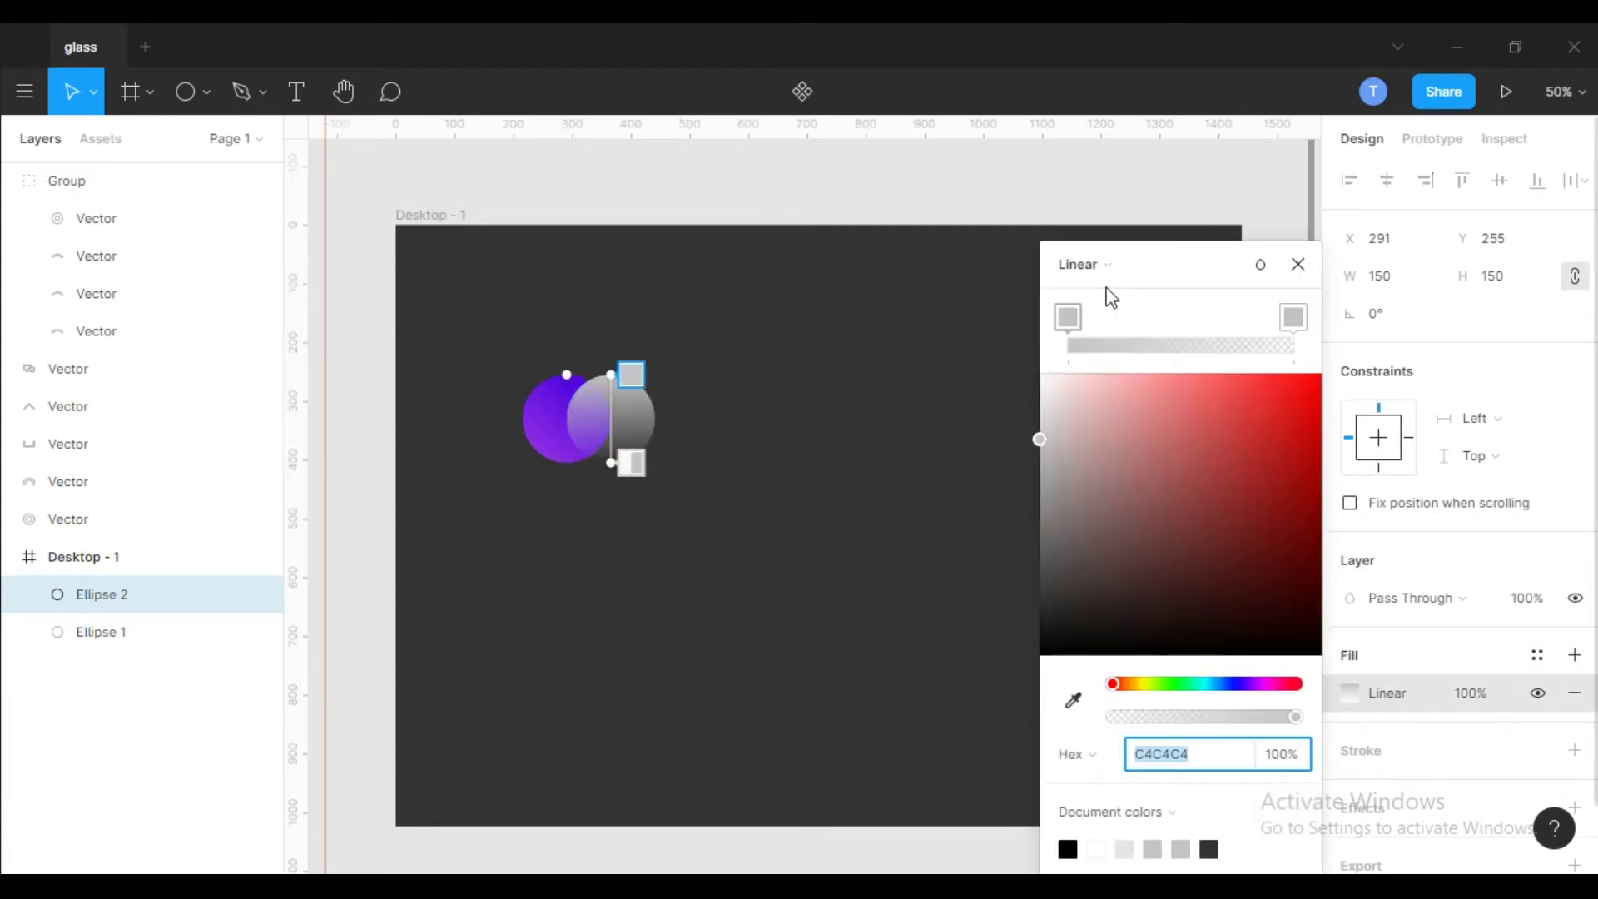
pyautogui.moveTo(610, 375); pyautogui.dragTo(583, 385)
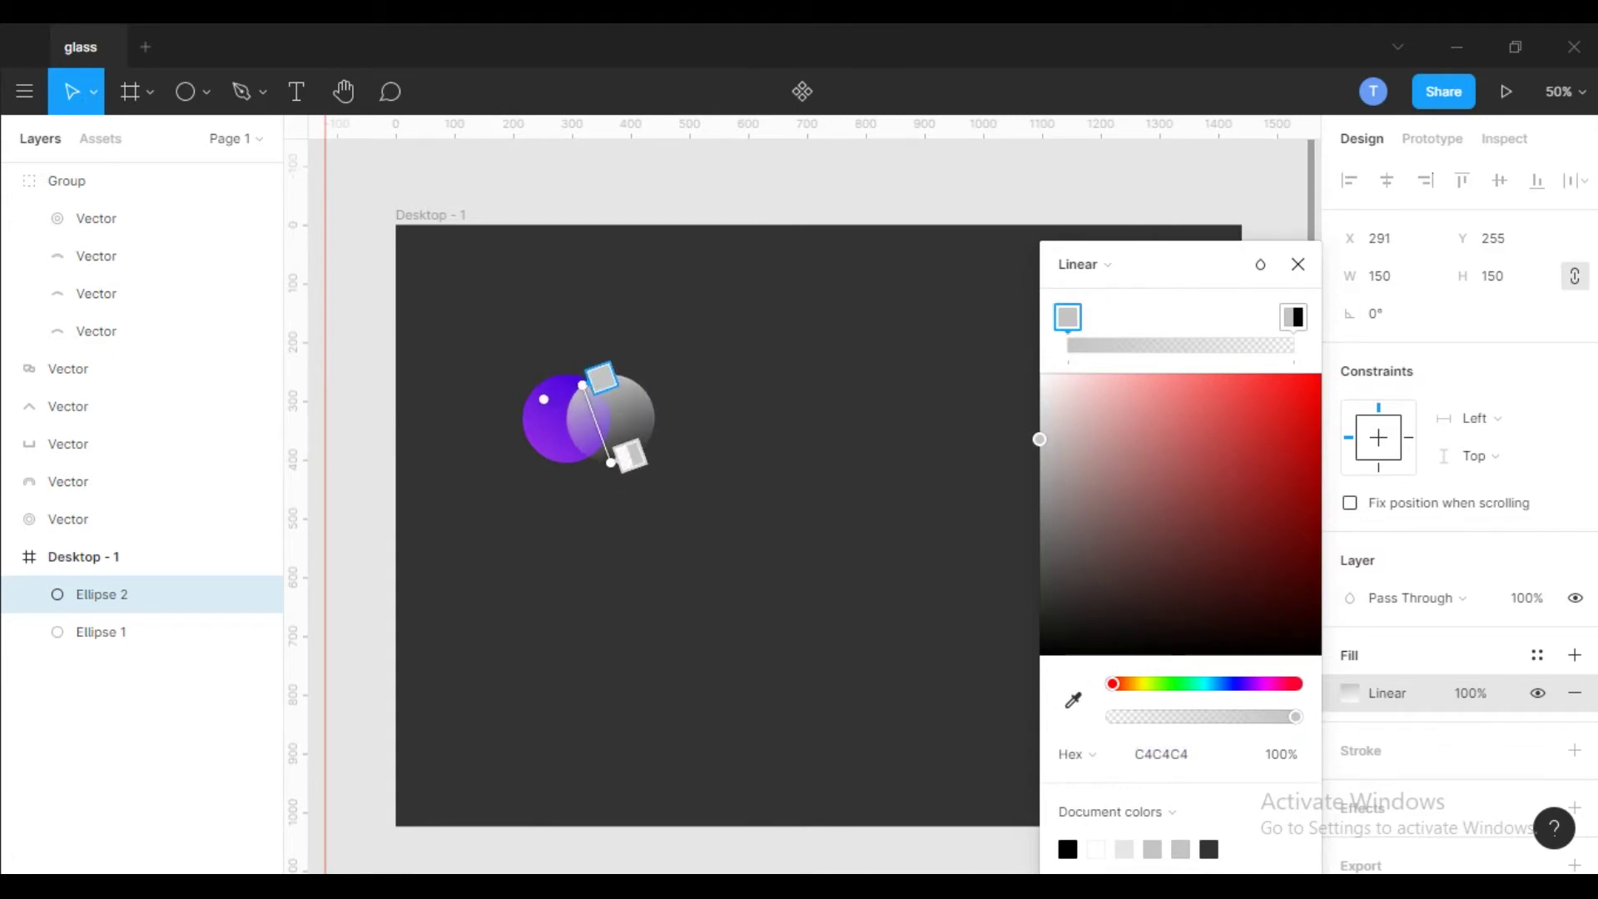
pyautogui.moveTo(612, 463); pyautogui.dragTo(656, 463)
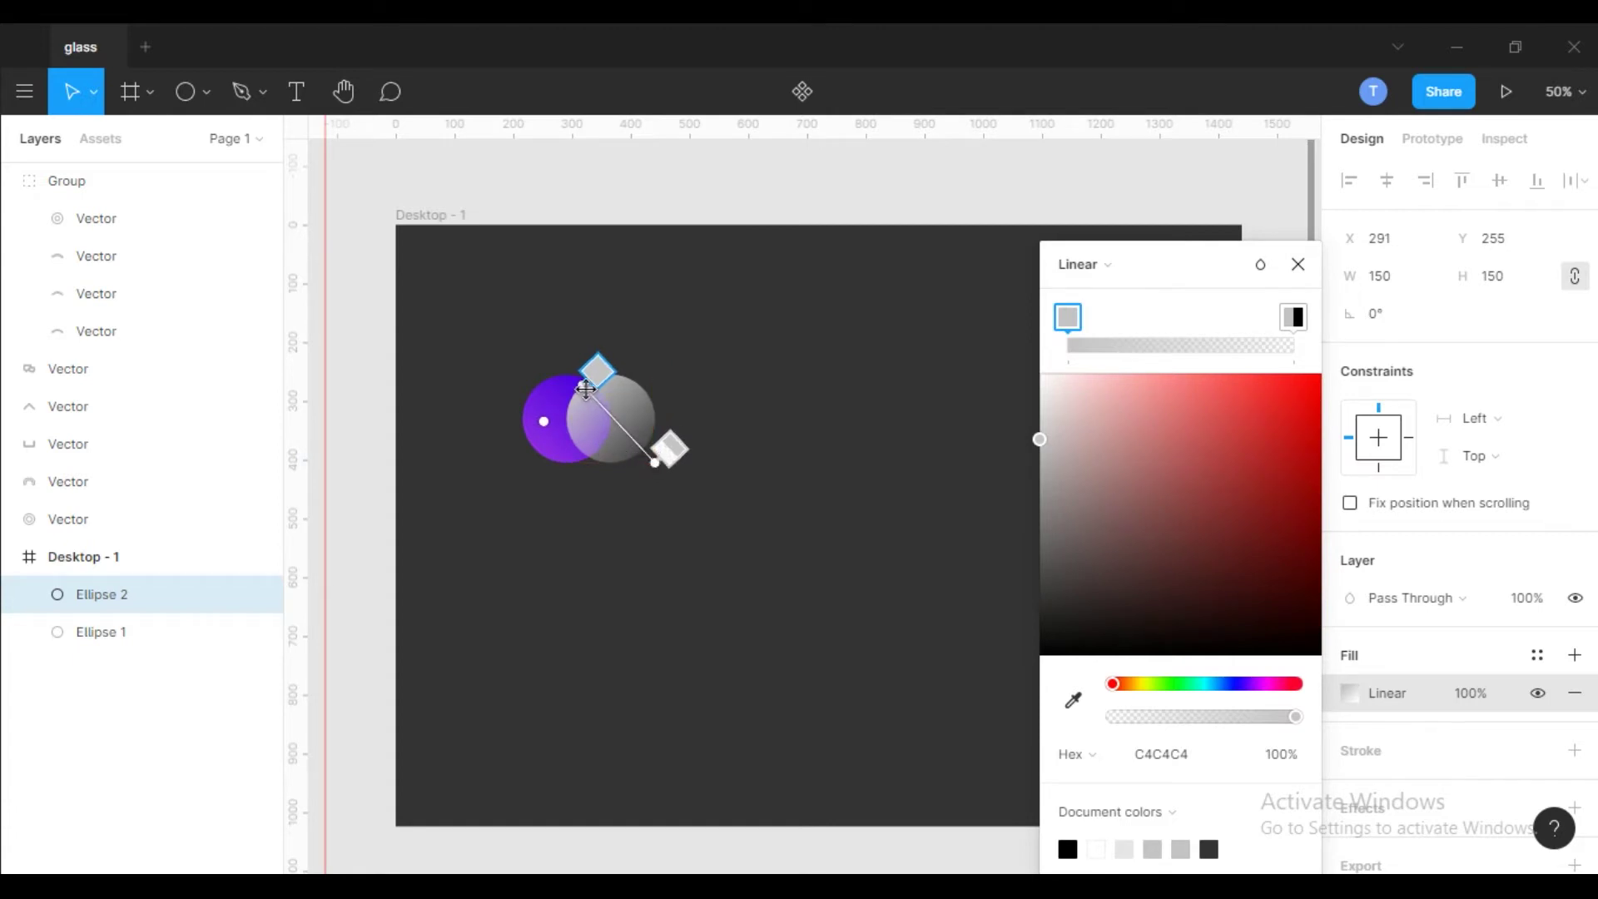
pyautogui.moveTo(583, 386); pyautogui.dragTo(589, 389)
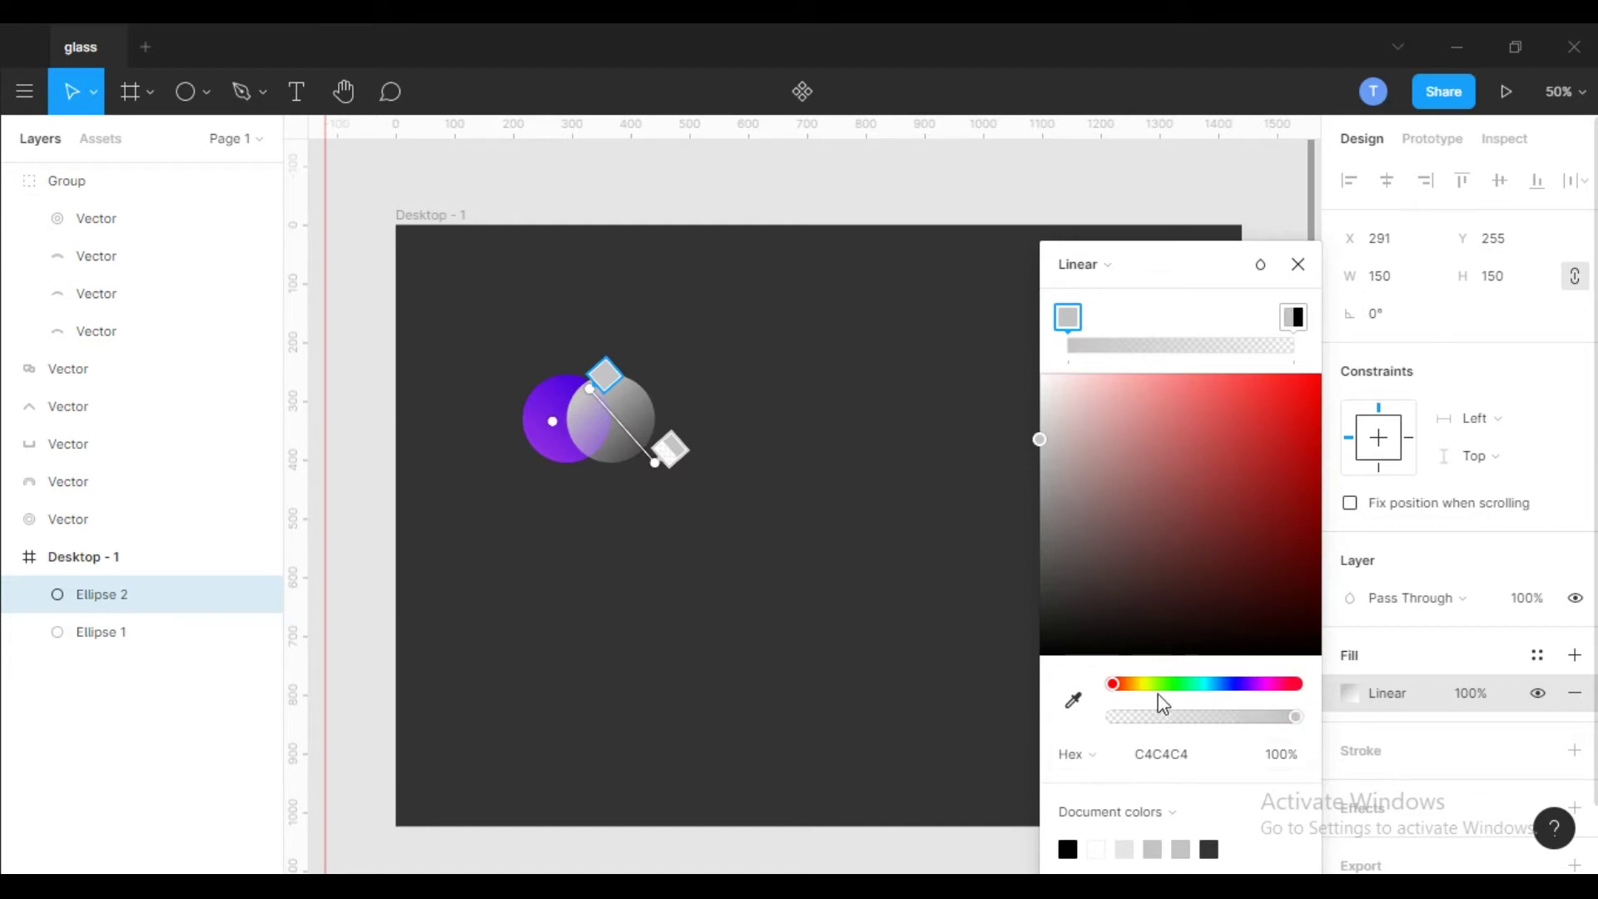
# - Recolor the copied circle's gradient stops, the opaque one to FFFFFF and the transparent one to FFFBFB
pyautogui.moveTo(1040, 436); pyautogui.dragTo(1037, 372)
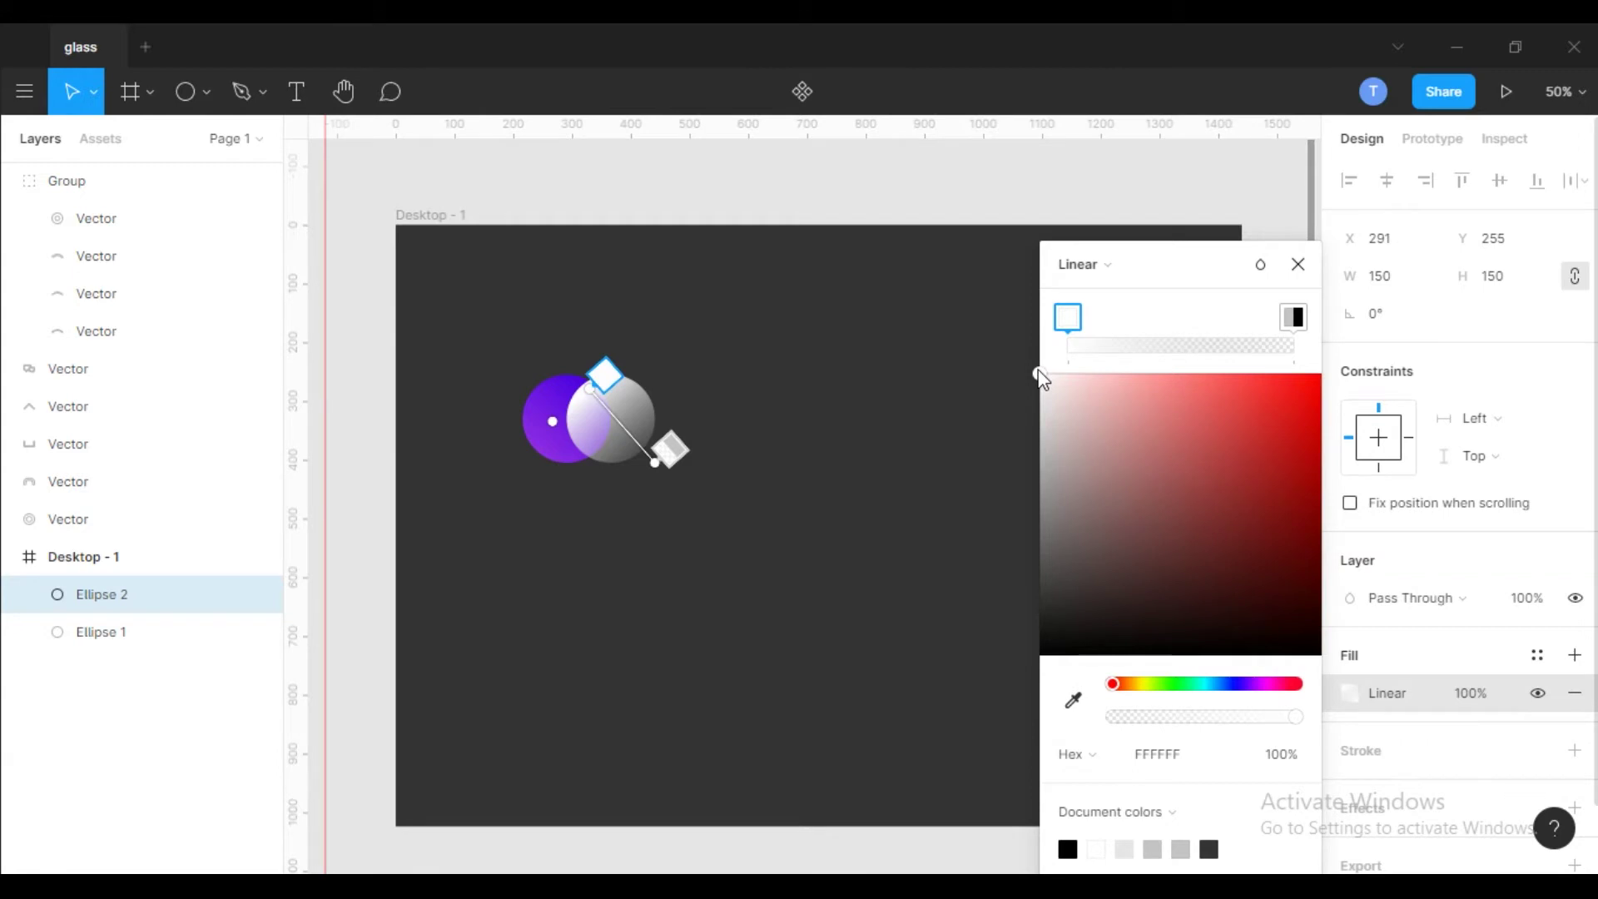
pyautogui.click(1299, 320)
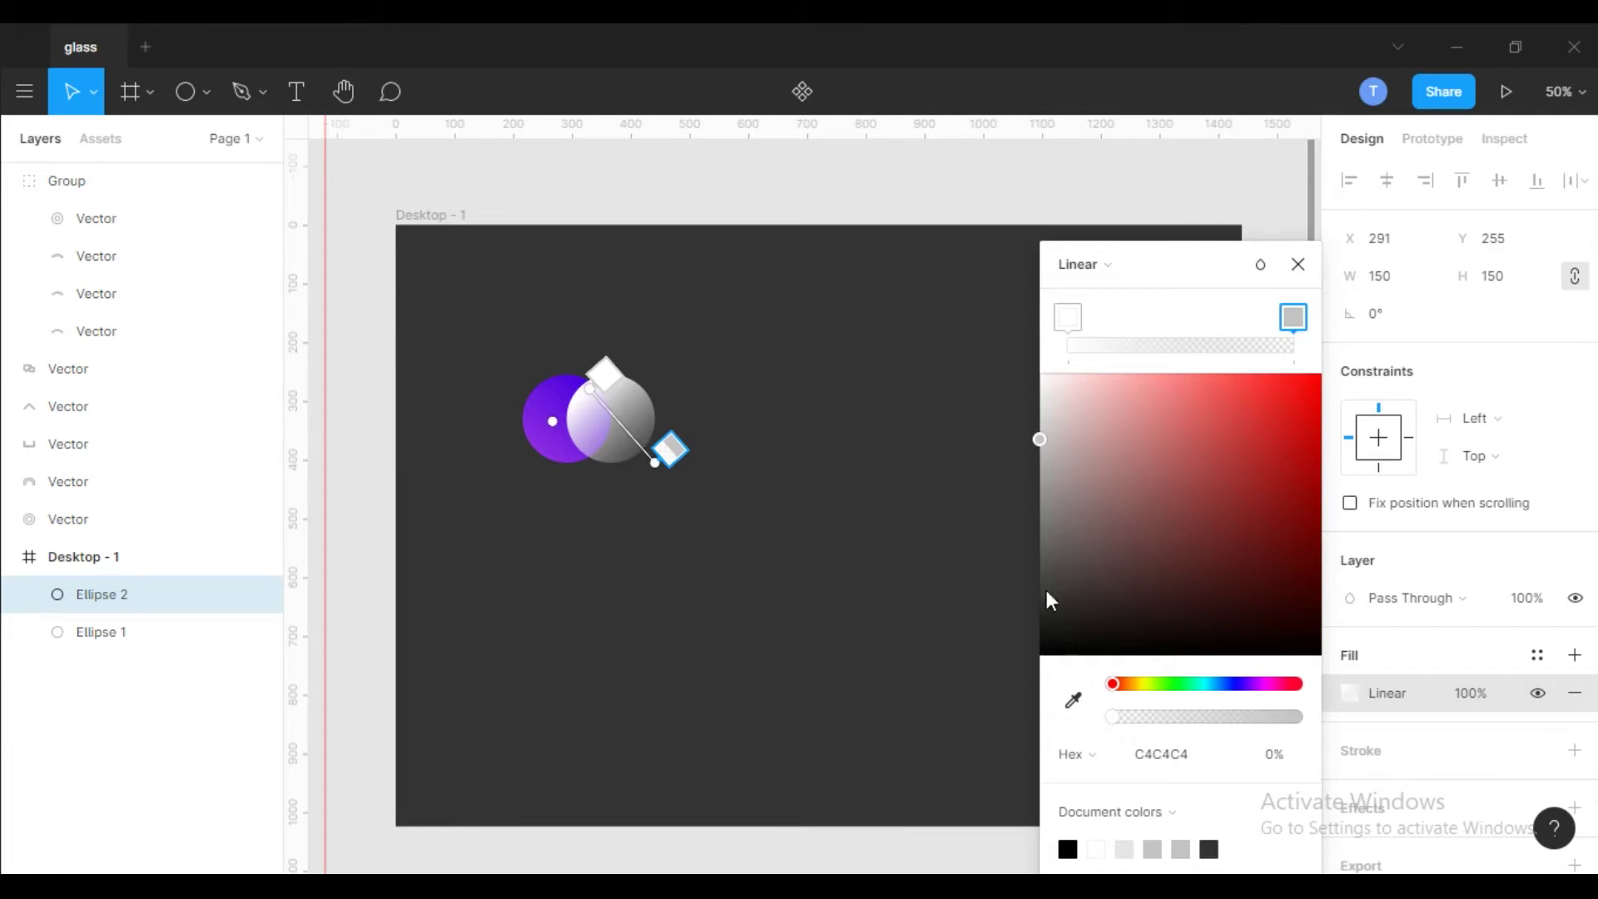
pyautogui.moveTo(1046, 436); pyautogui.dragTo(1043, 373)
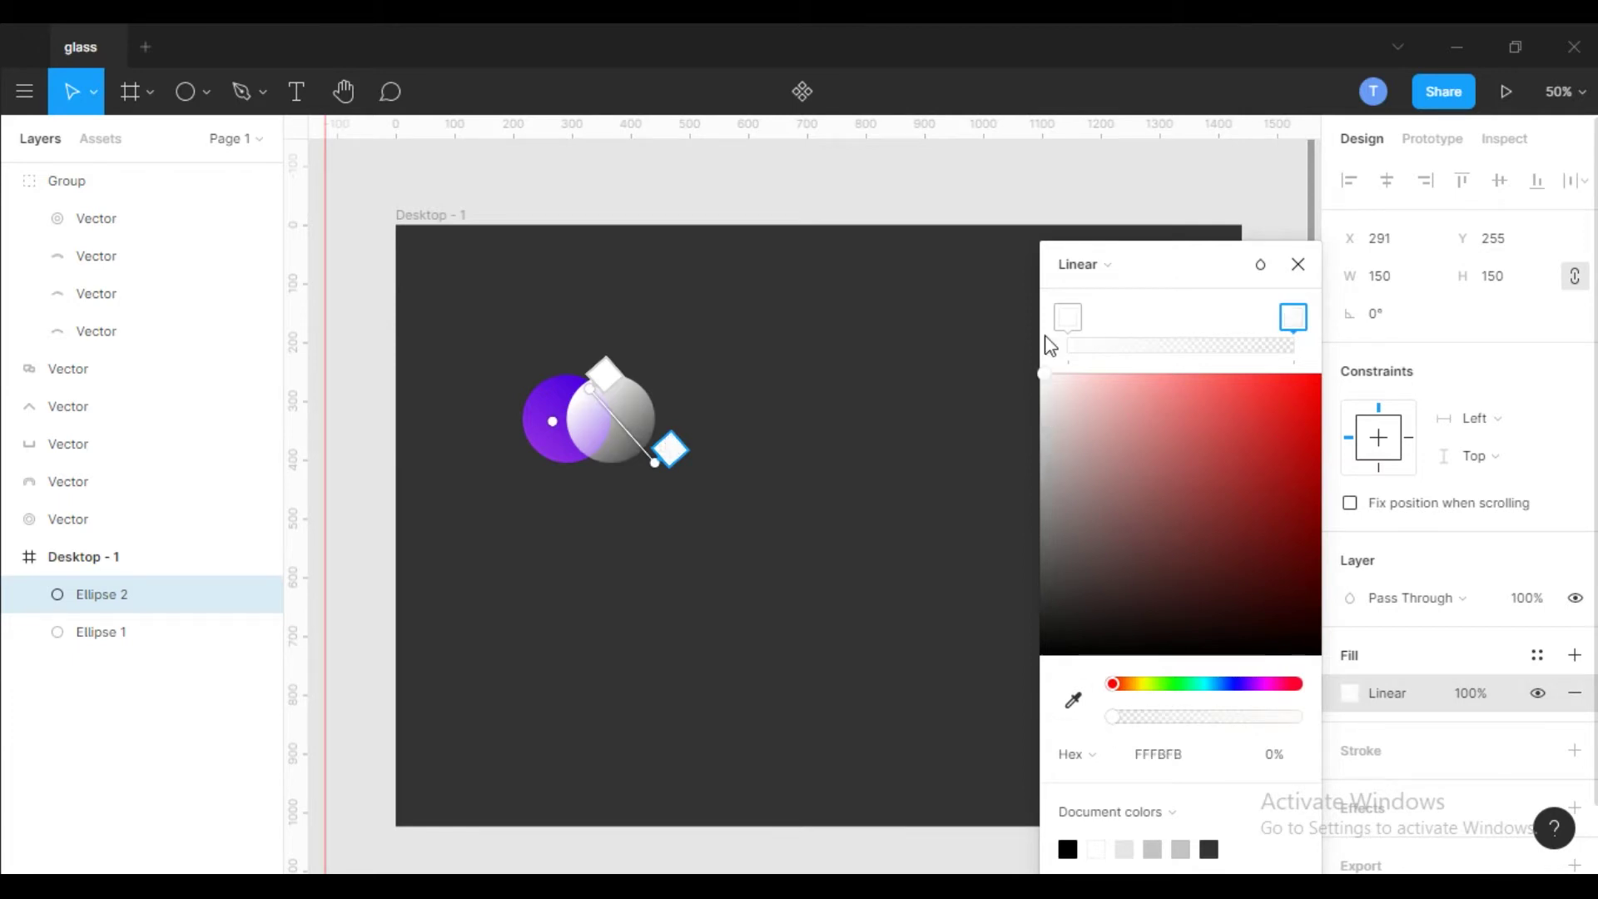
pyautogui.click(1406, 654)
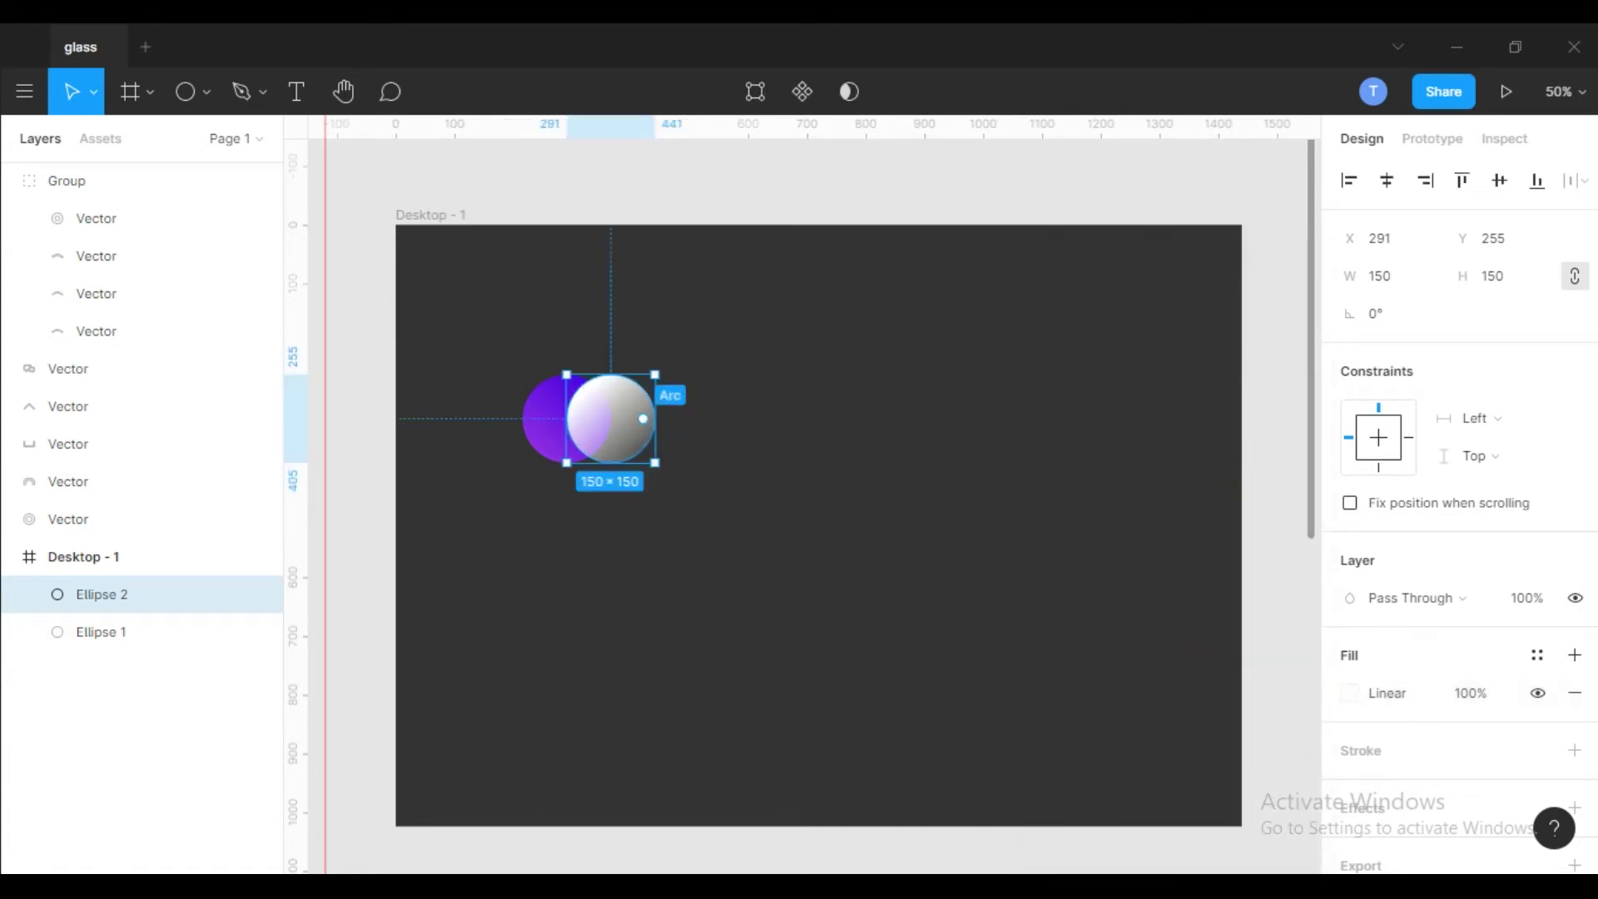
# - Add a Background blur effect to the copied circle
pyautogui.scroll(-1, 1381, 708)
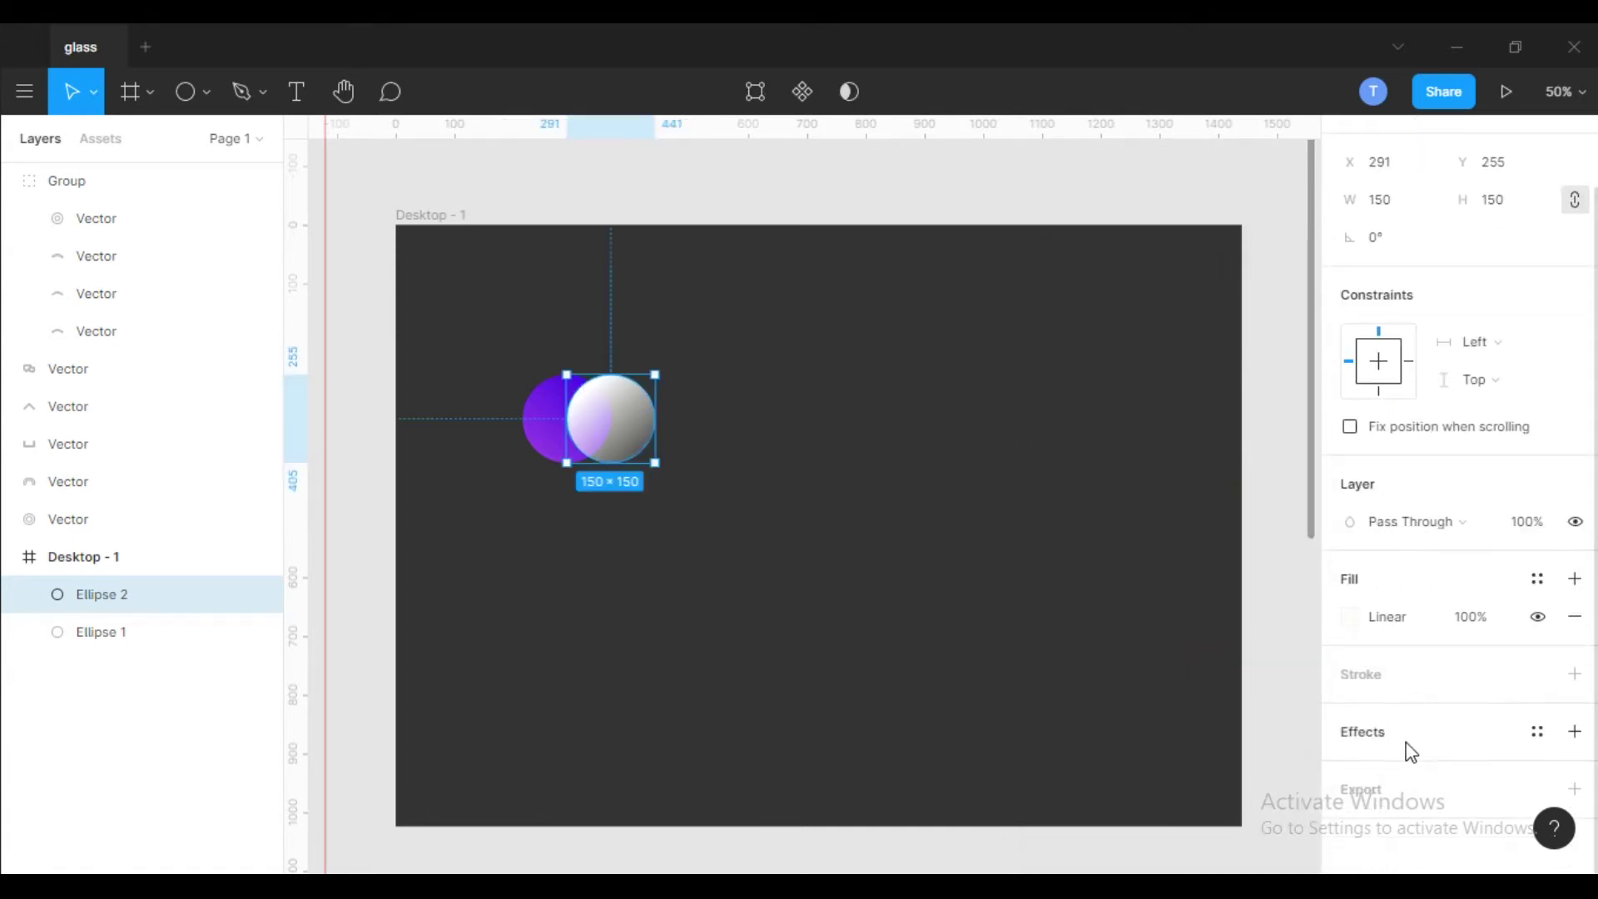
pyautogui.click(1412, 749)
pyautogui.click(1574, 769)
pyautogui.click(1573, 731)
pyautogui.click(1397, 766)
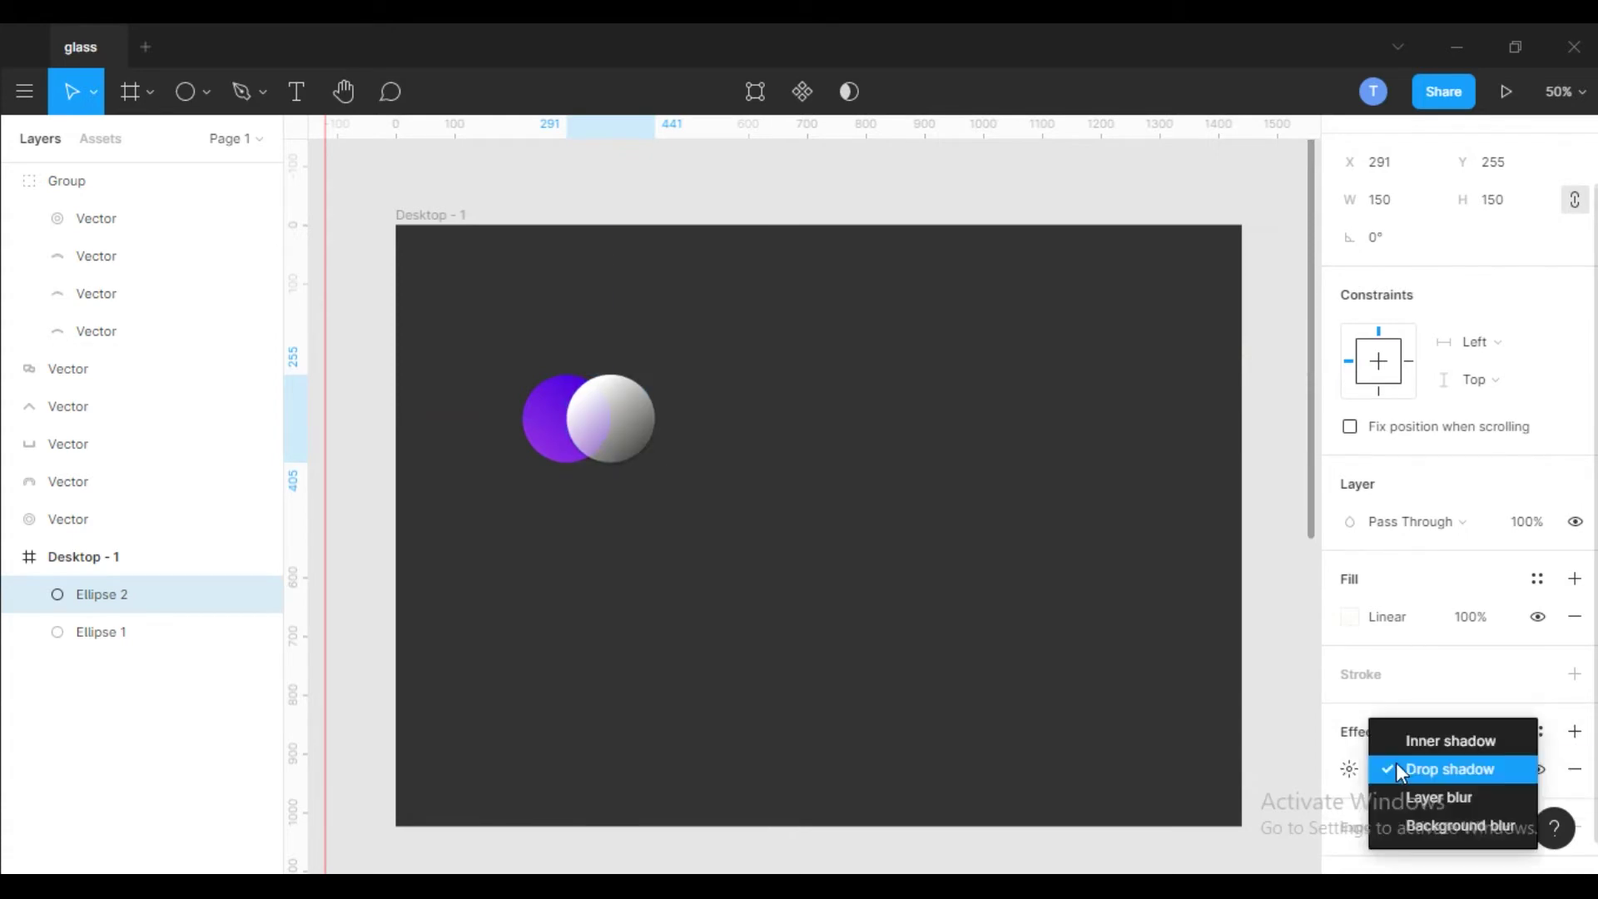
pyautogui.click(1444, 824)
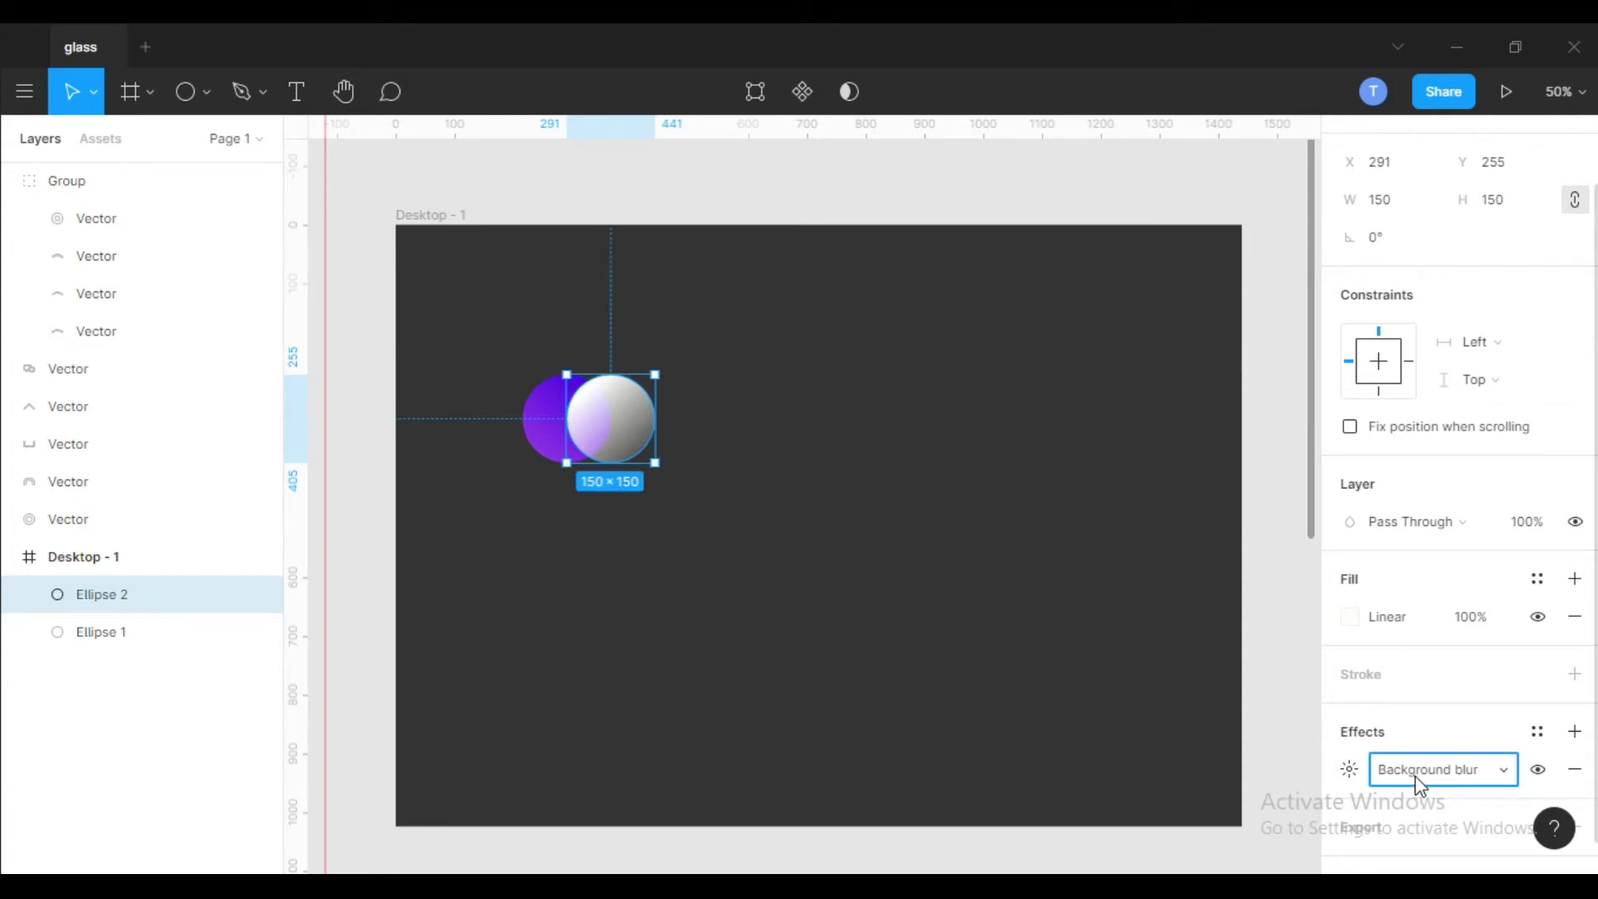
pyautogui.hotkey('shift', '0')
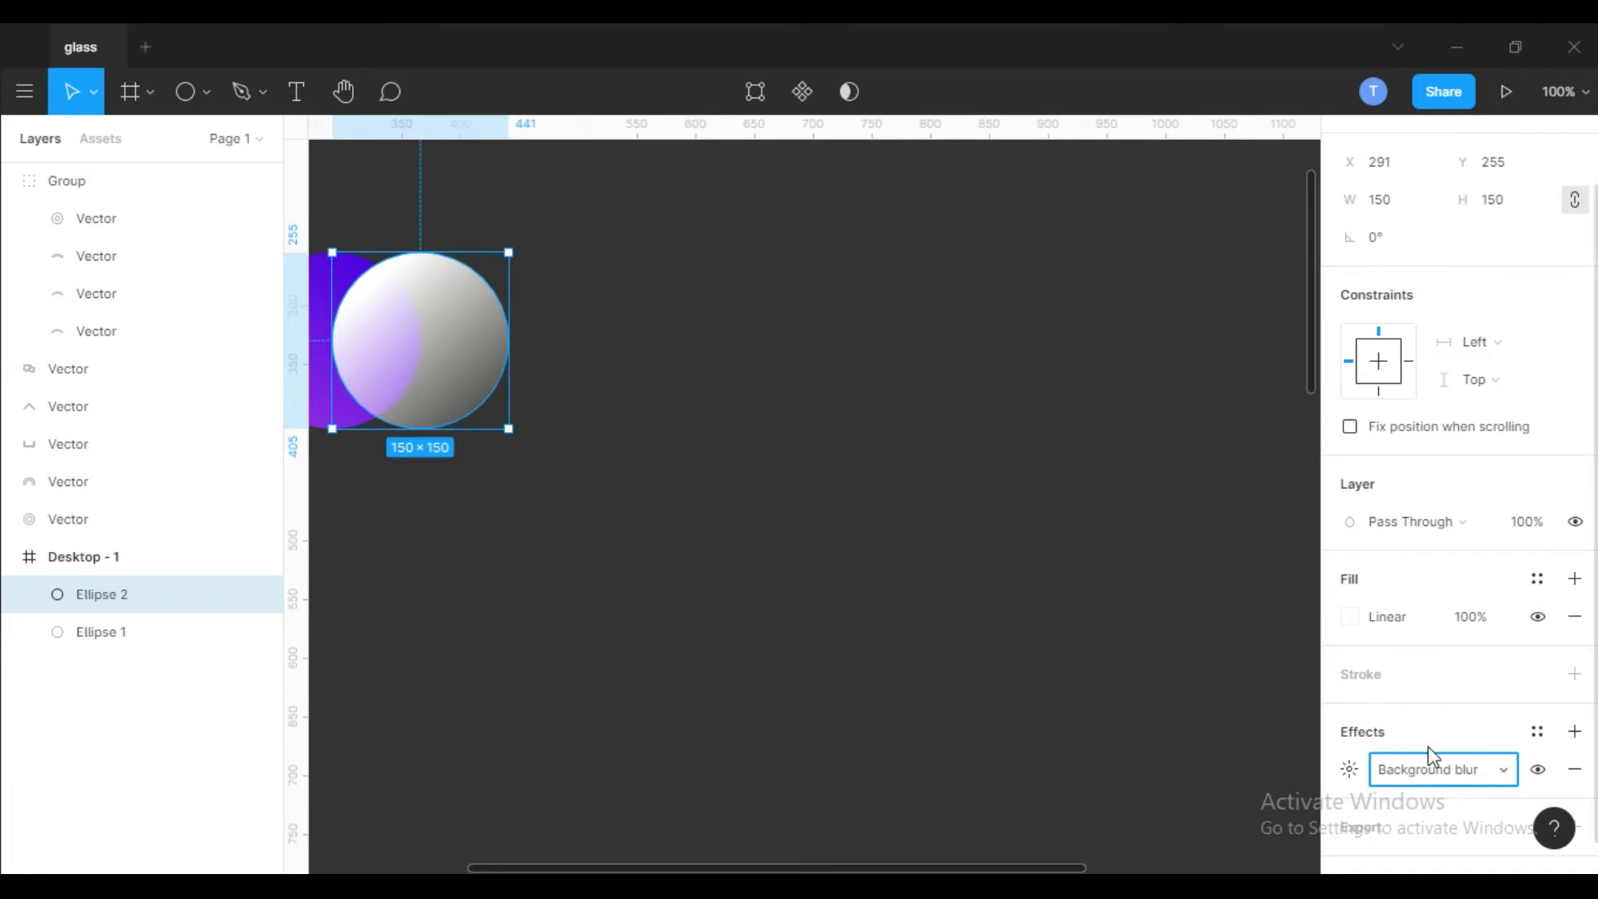
# - Set the Background blur amount of the copied circle to 64
pyautogui.click(1351, 770)
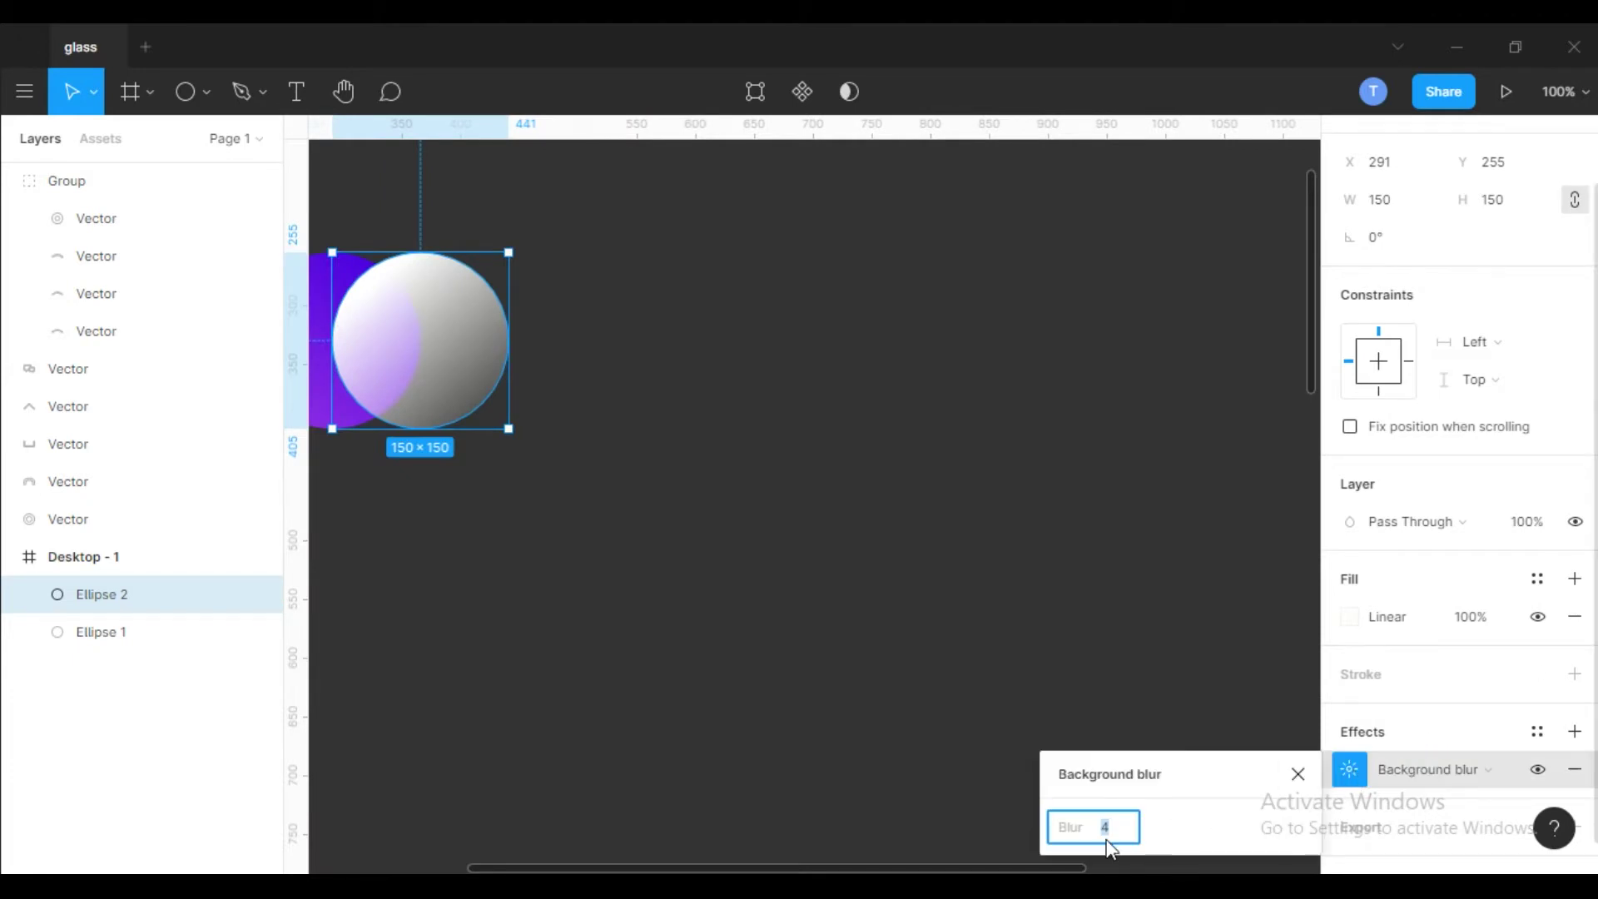
pyautogui.press('Up')
pyautogui.write('38')
pyautogui.press('Return')
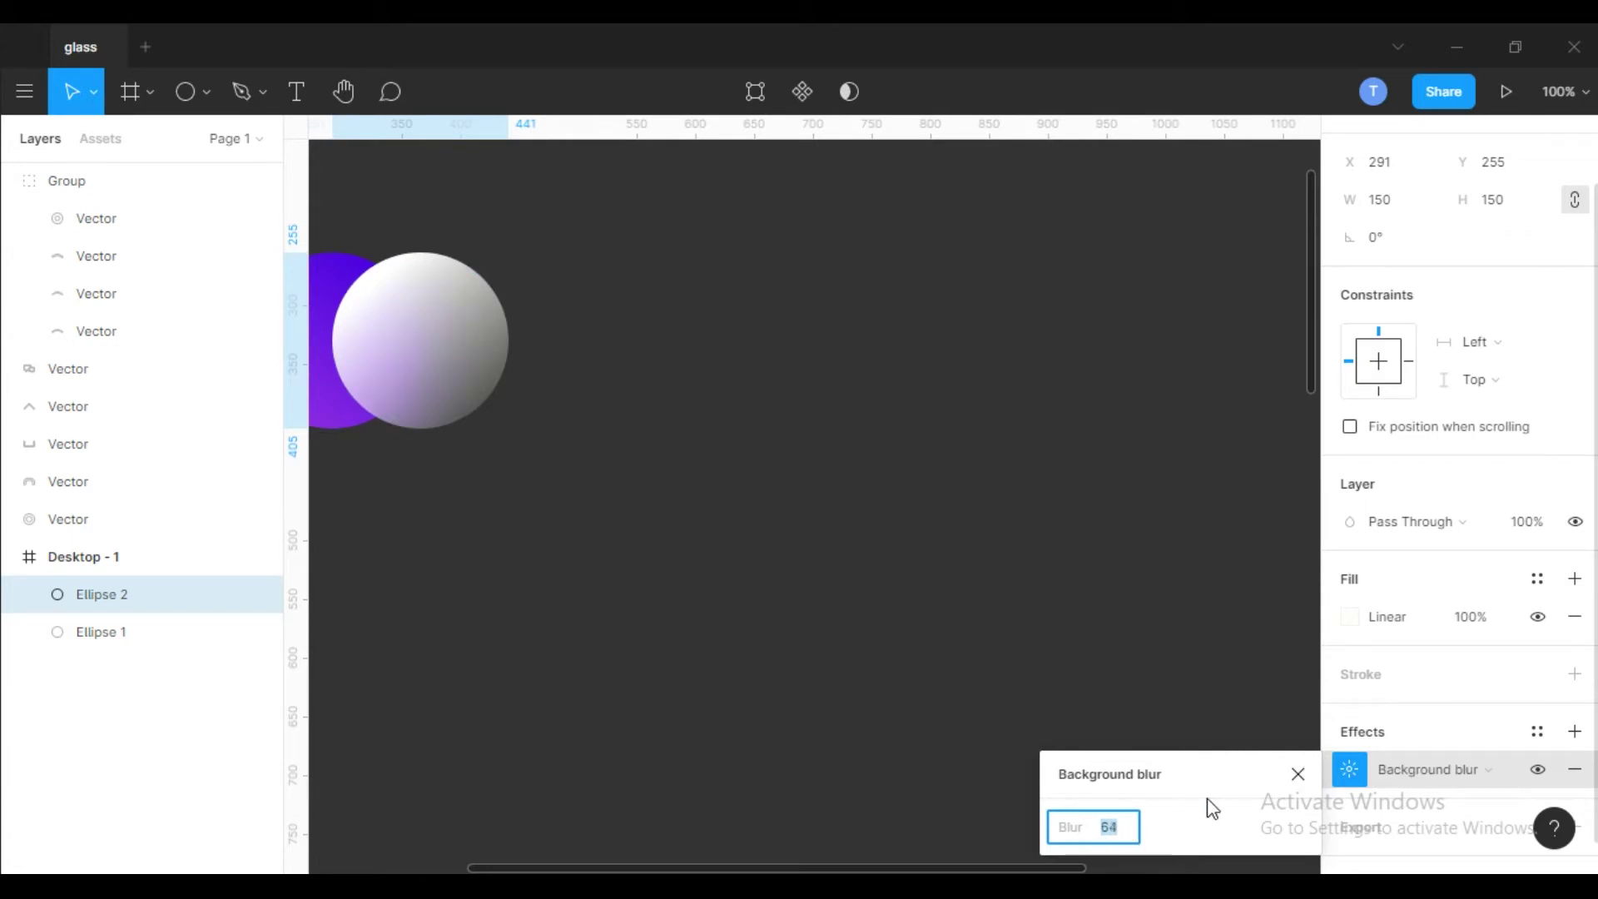
pyautogui.click(1457, 742)
# - Lower the copied circle's fill opacity to 70%
pyautogui.click(1484, 623)
pyautogui.write('93')
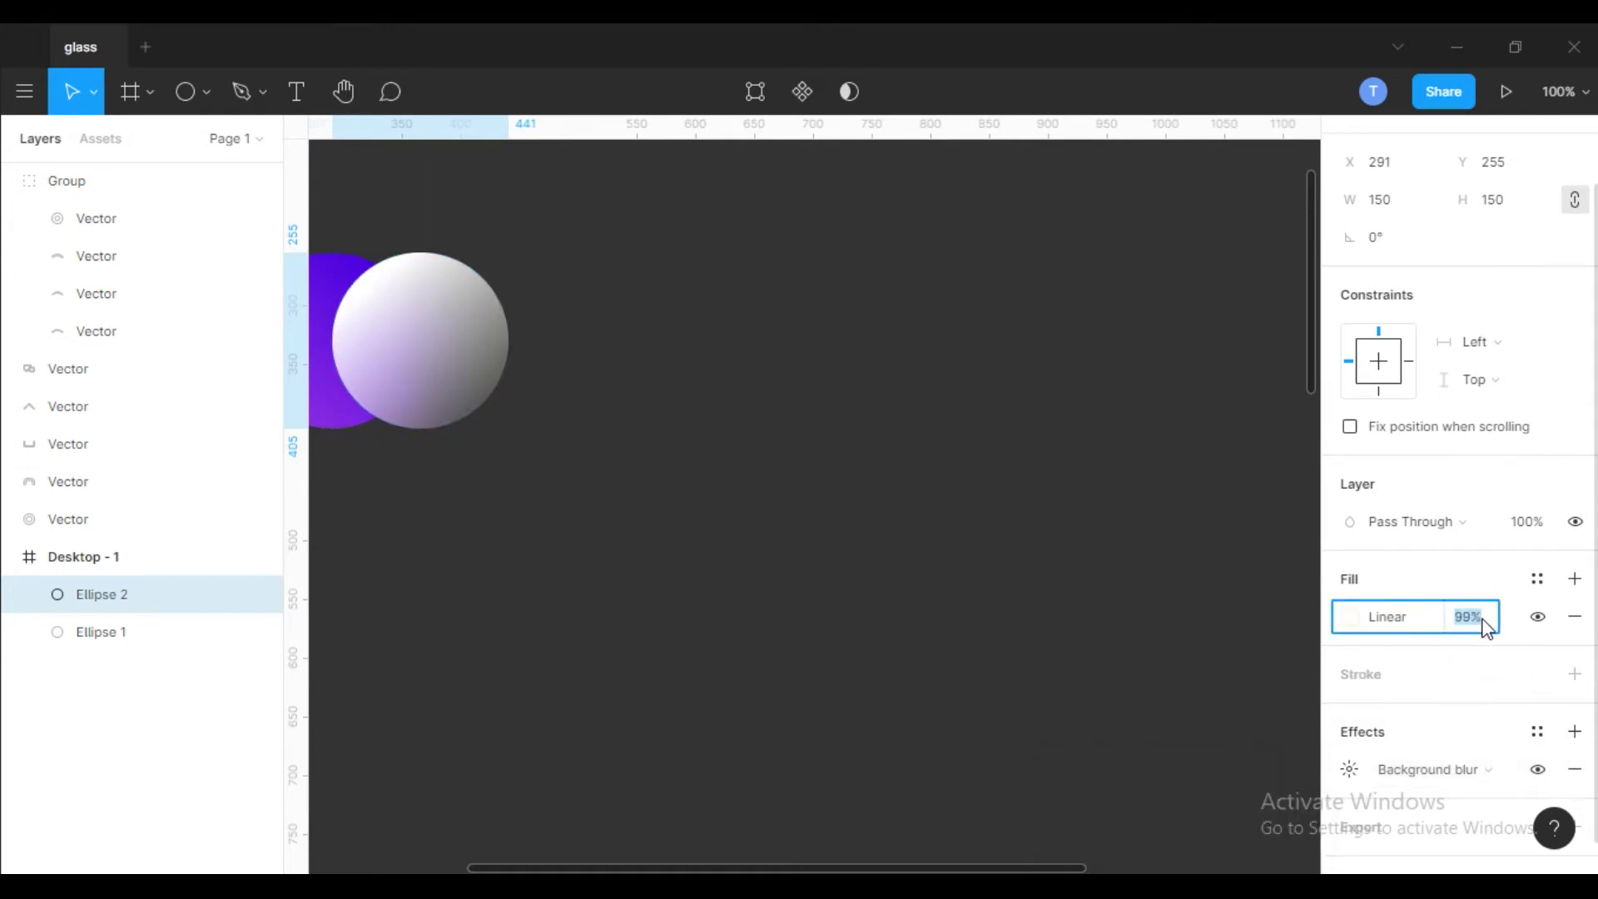
pyautogui.press('Return')
pyautogui.press('Down')
pyautogui.press('Down')
pyautogui.press('Down')
pyautogui.press('Down')
pyautogui.press('Down')
pyautogui.press('Down')
pyautogui.press('Down')
pyautogui.press('Down')
pyautogui.press('Down')
pyautogui.press('Down')
pyautogui.press('Down')
pyautogui.press('Down')
pyautogui.press('Down')
pyautogui.press('Down')
pyautogui.press('Down')
pyautogui.press('Down')
pyautogui.press('Down')
pyautogui.press('Down')
pyautogui.press('Down')
pyautogui.press('Down')
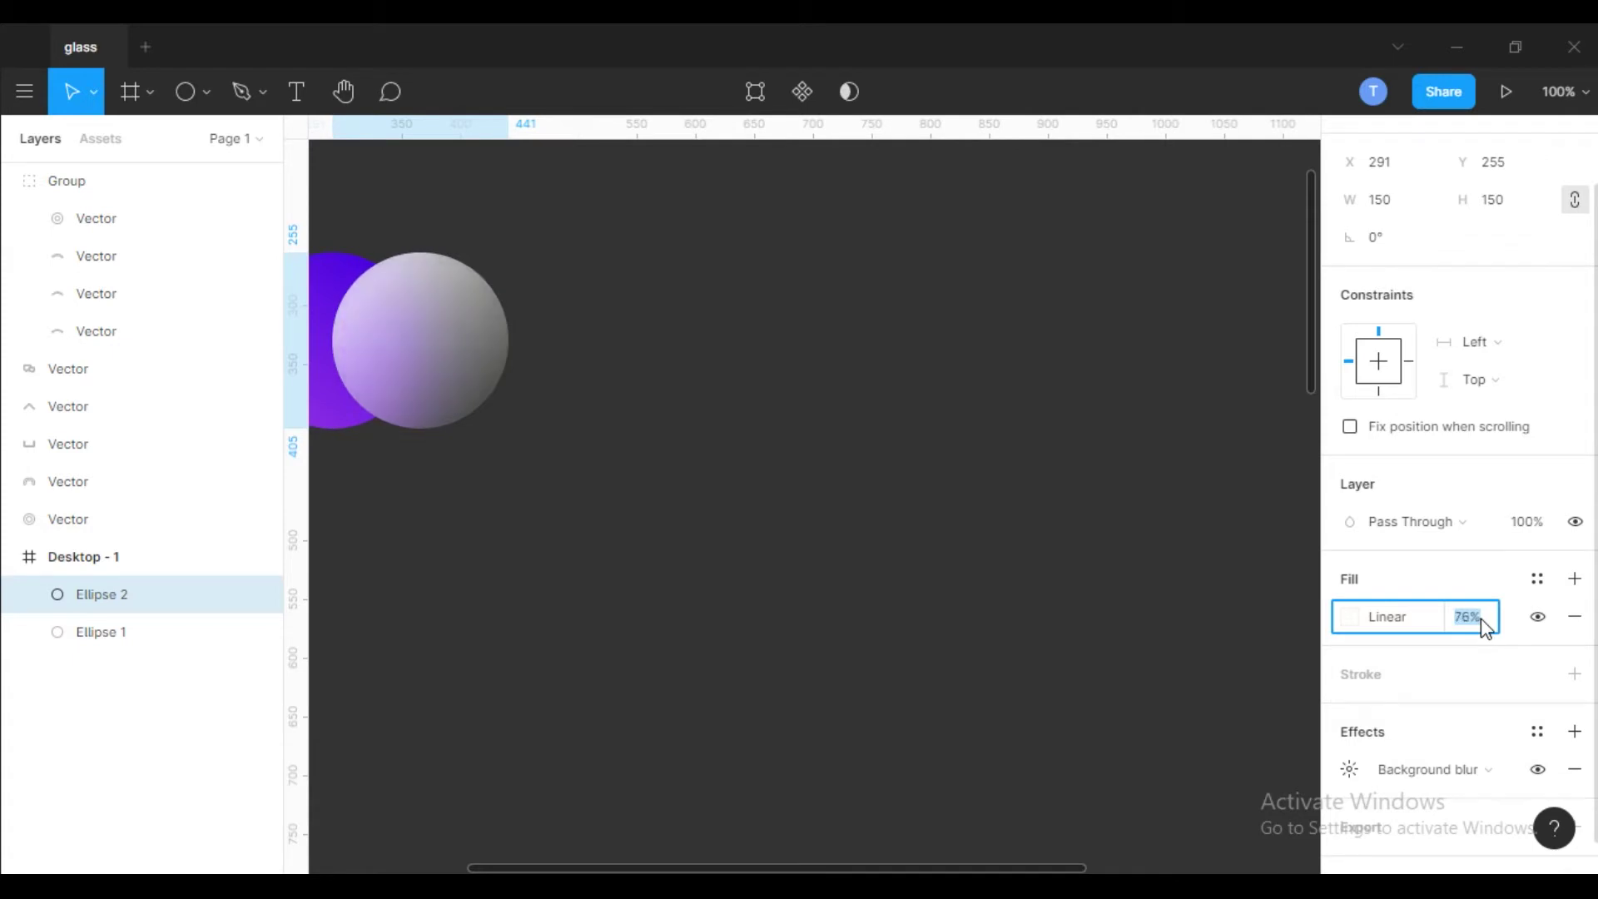
pyautogui.press('Down')
pyautogui.press('Down')
pyautogui.press('Down')
pyautogui.press('Down')
pyautogui.press('Down')
pyautogui.press('Down')
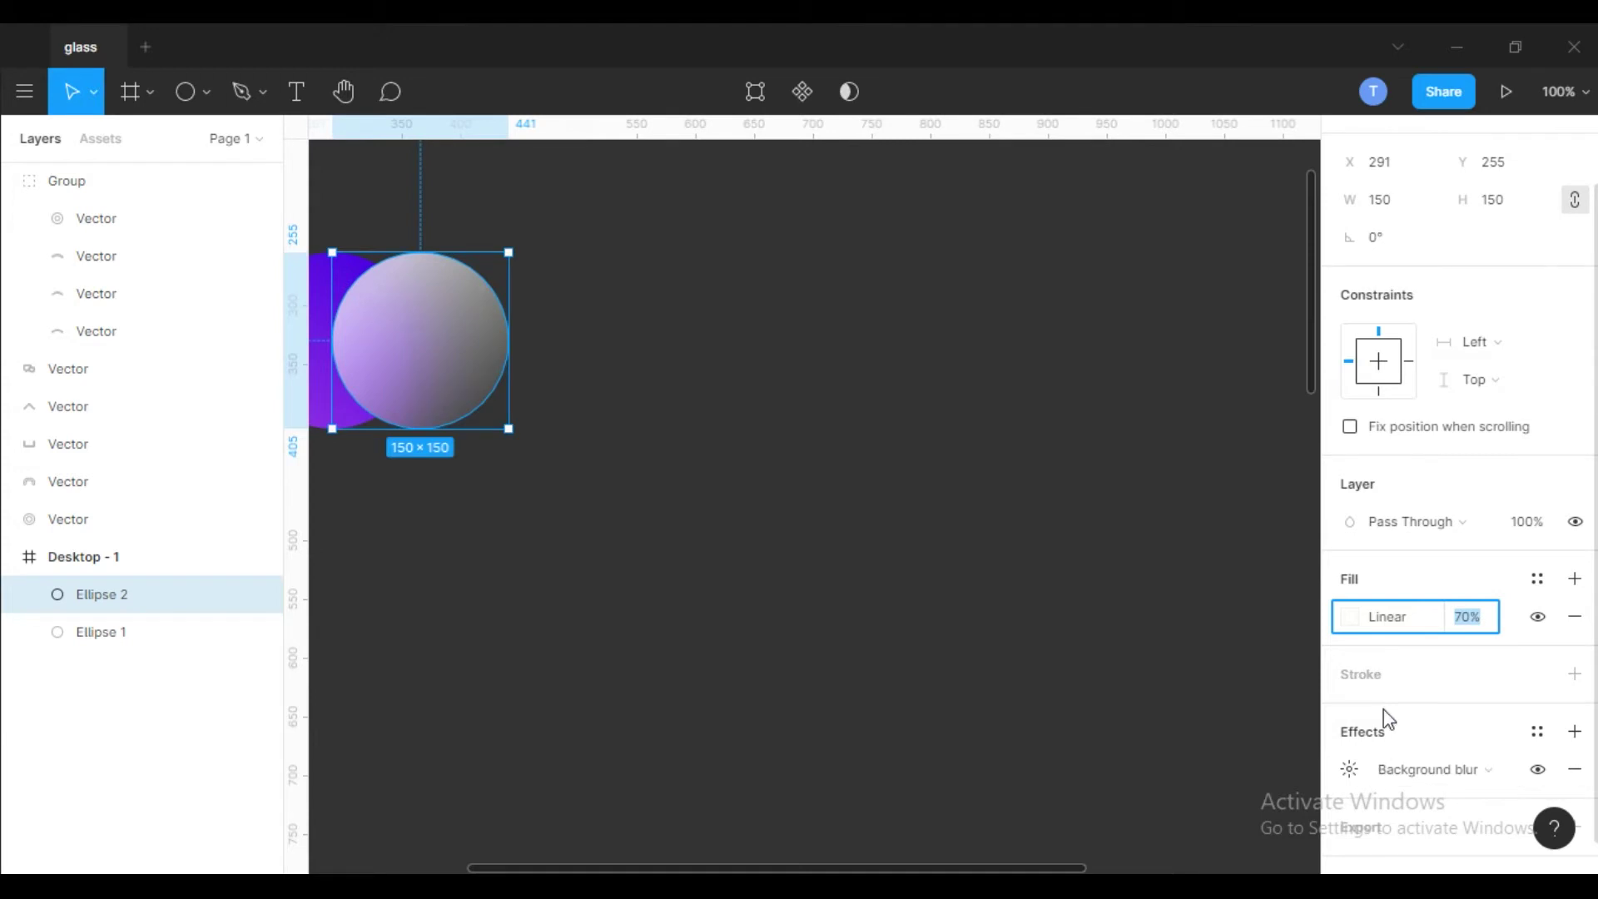
# - Shift the copied circle's fill gradient so it starts at the upper-left edge and ends just inside the lower-right edge
pyautogui.click(1351, 619)
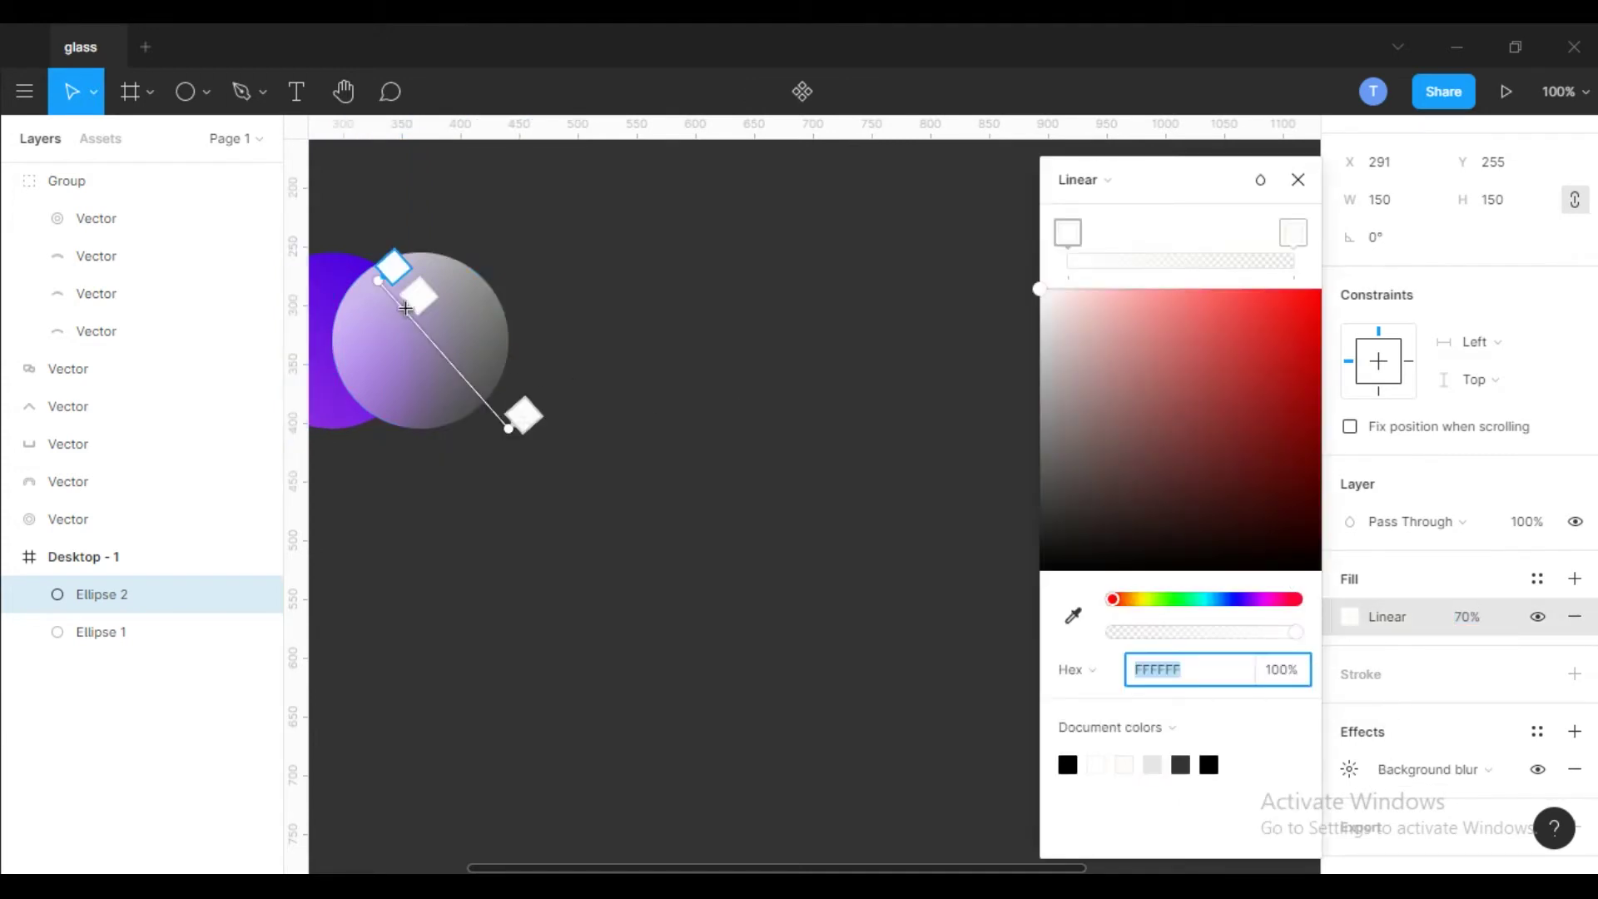
pyautogui.moveTo(393, 267); pyautogui.dragTo(381, 258)
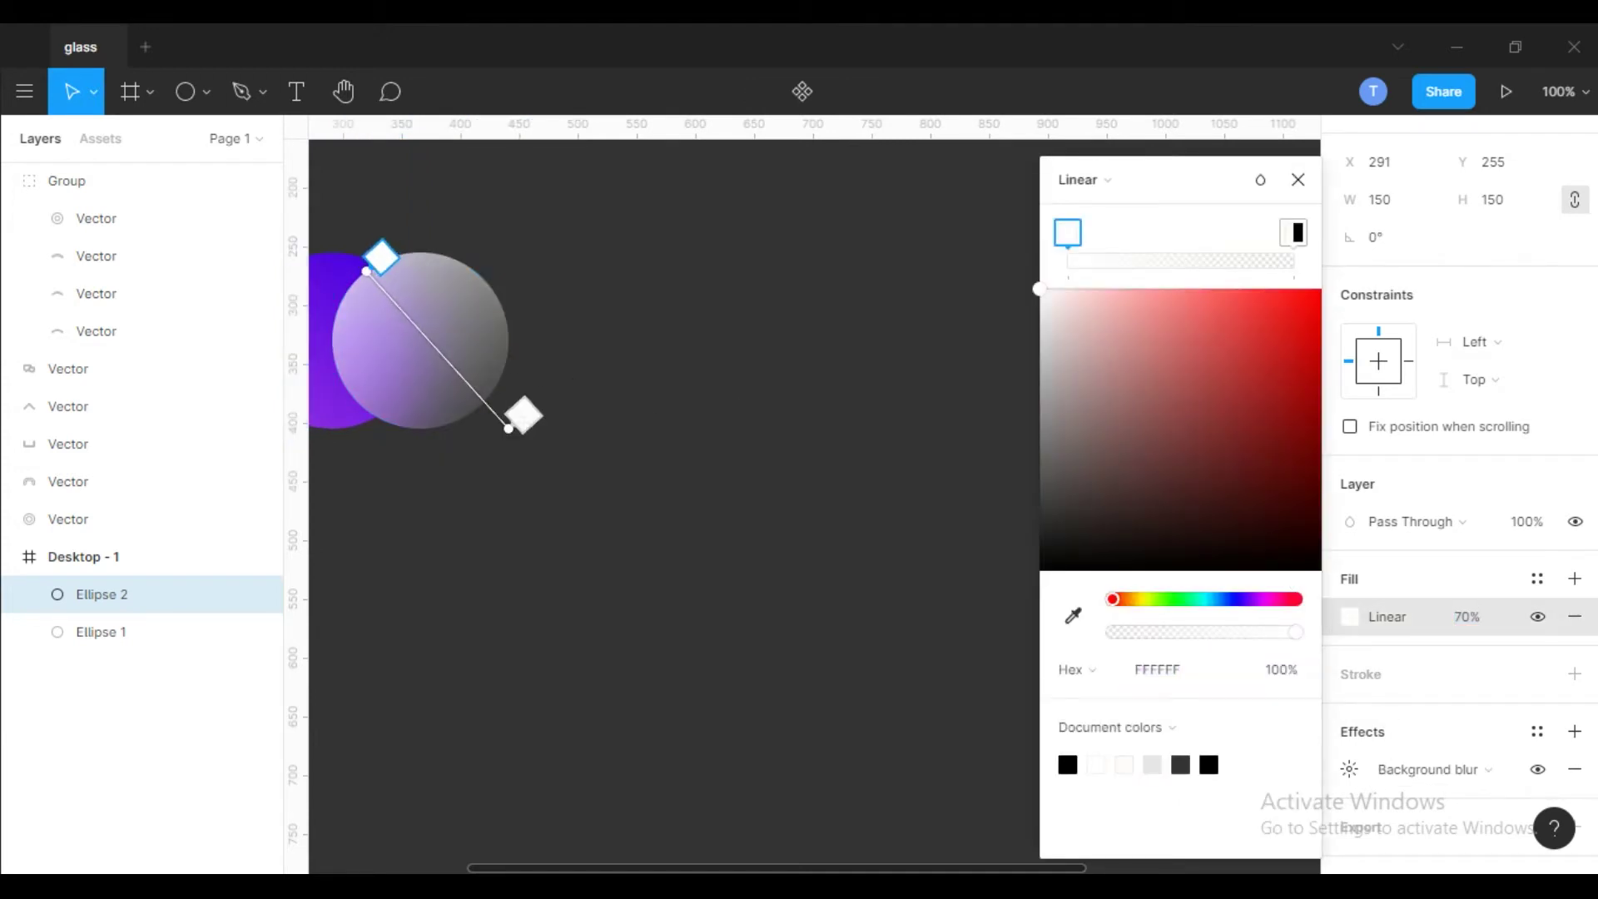
pyautogui.moveTo(508, 428); pyautogui.dragTo(486, 402)
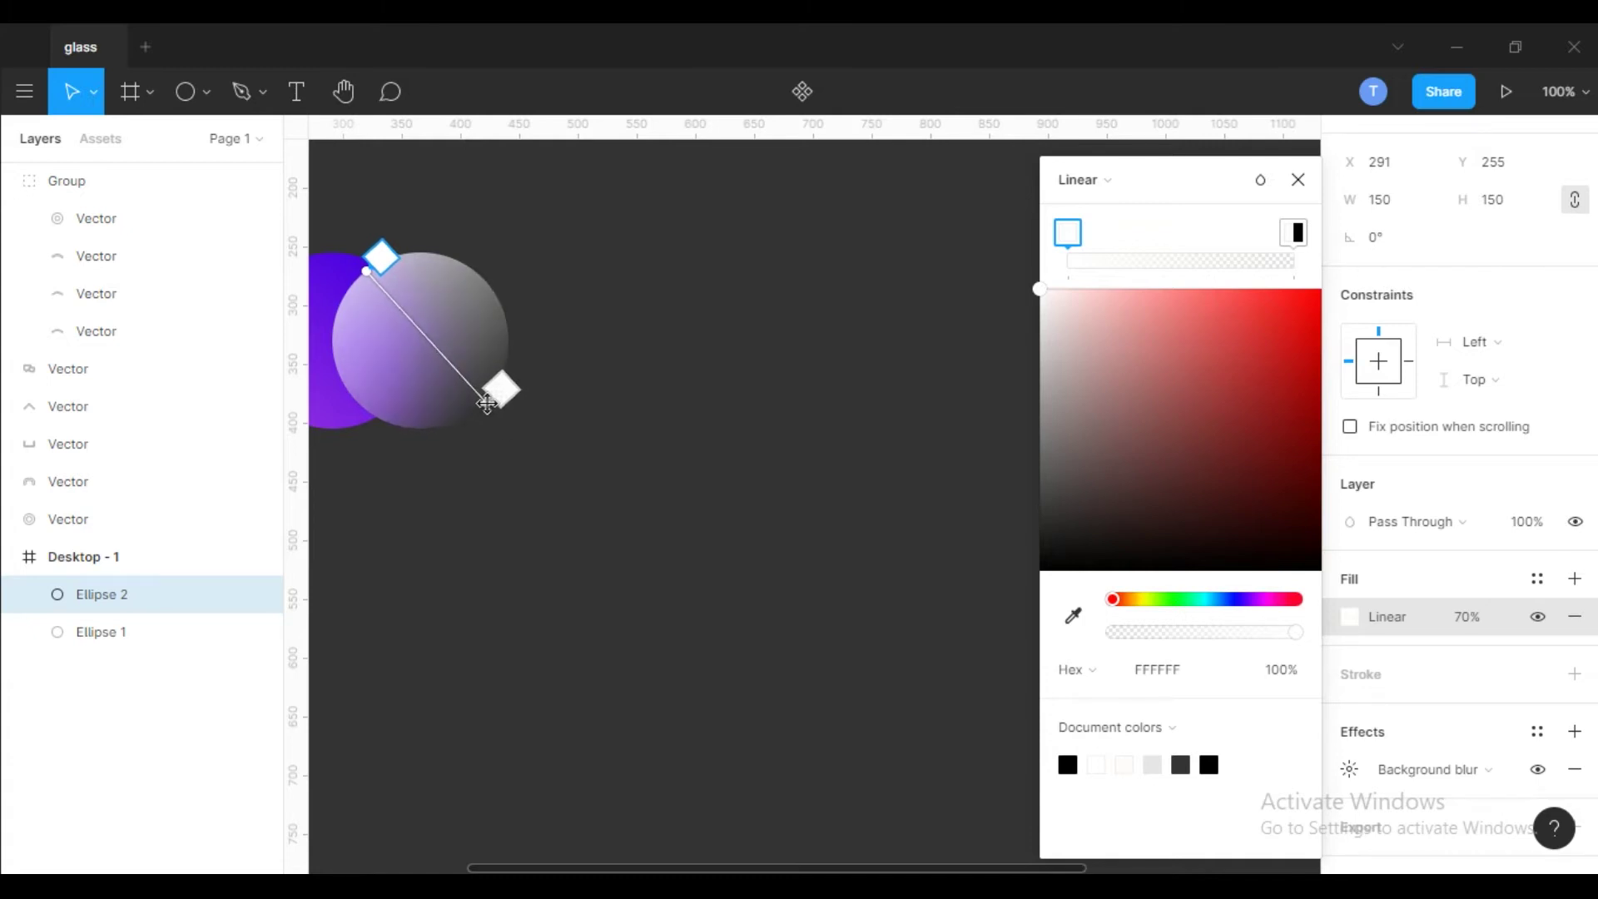
pyautogui.moveTo(366, 270)
pyautogui.mouseDown()
pyautogui.moveTo(376, 279)
pyautogui.moveTo(343, 269)
pyautogui.mouseUp()
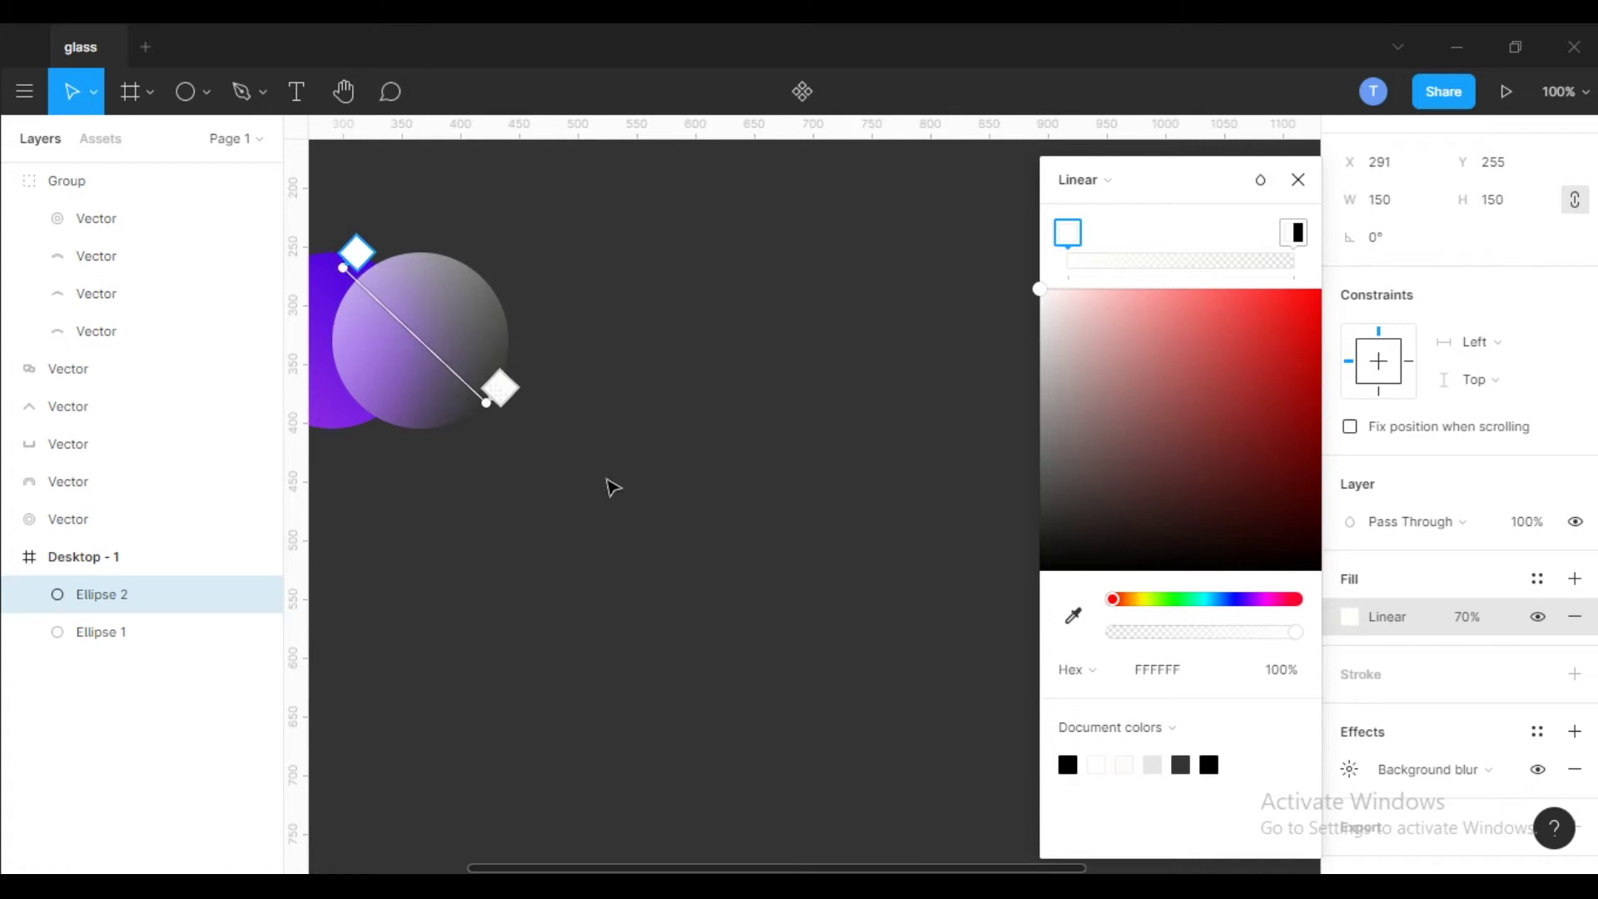
pyautogui.press('Escape')
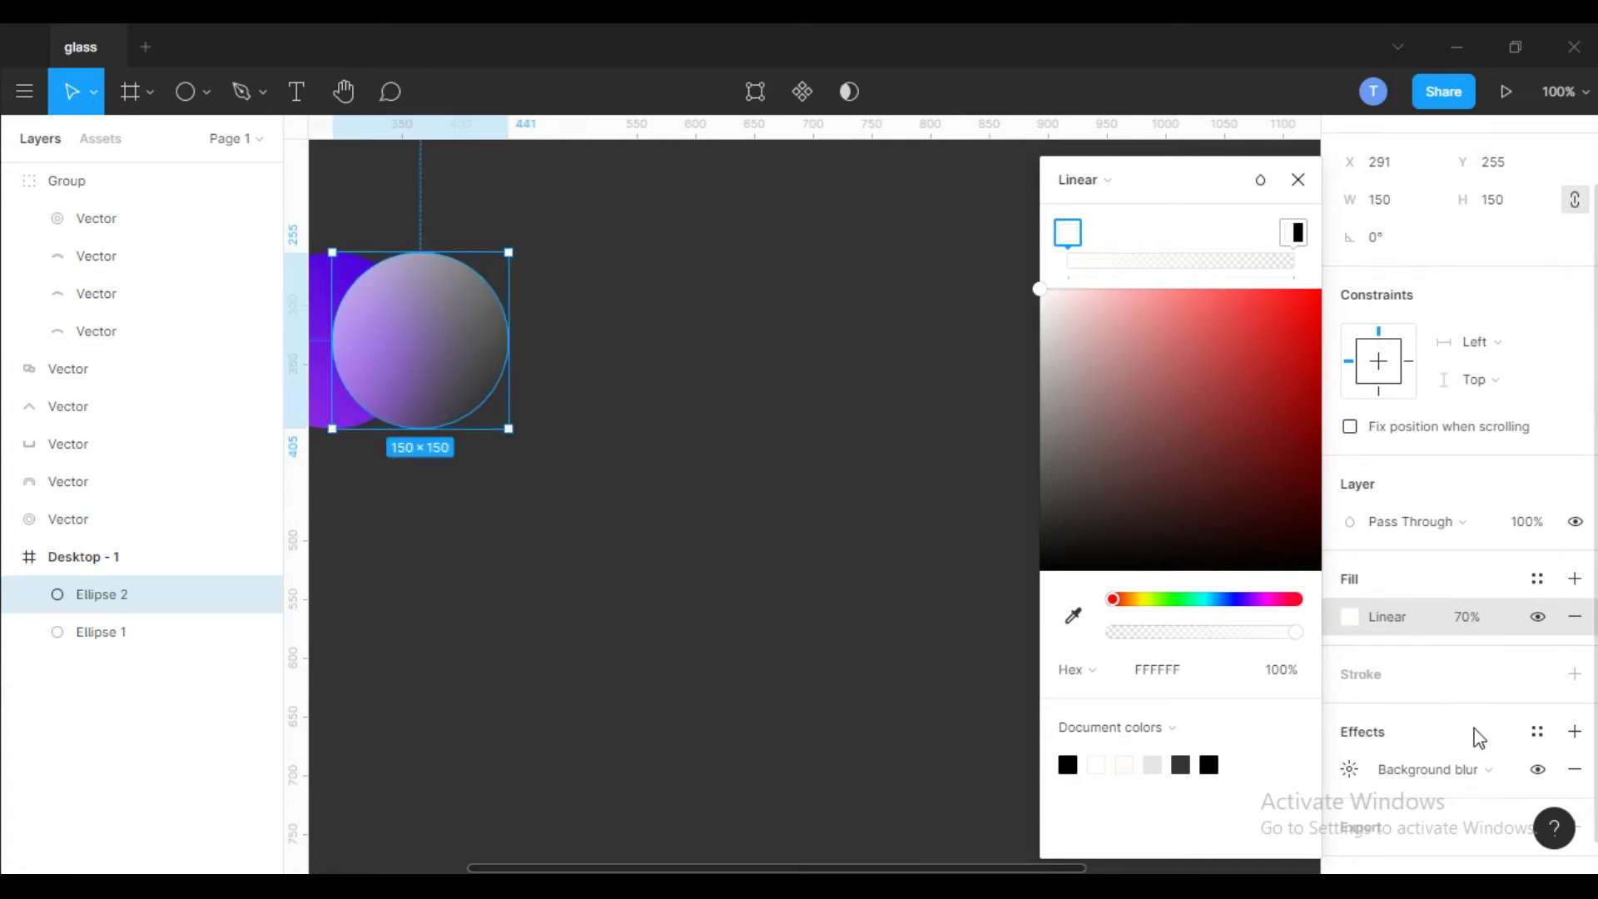
pyautogui.scroll(-1, 1477, 737)
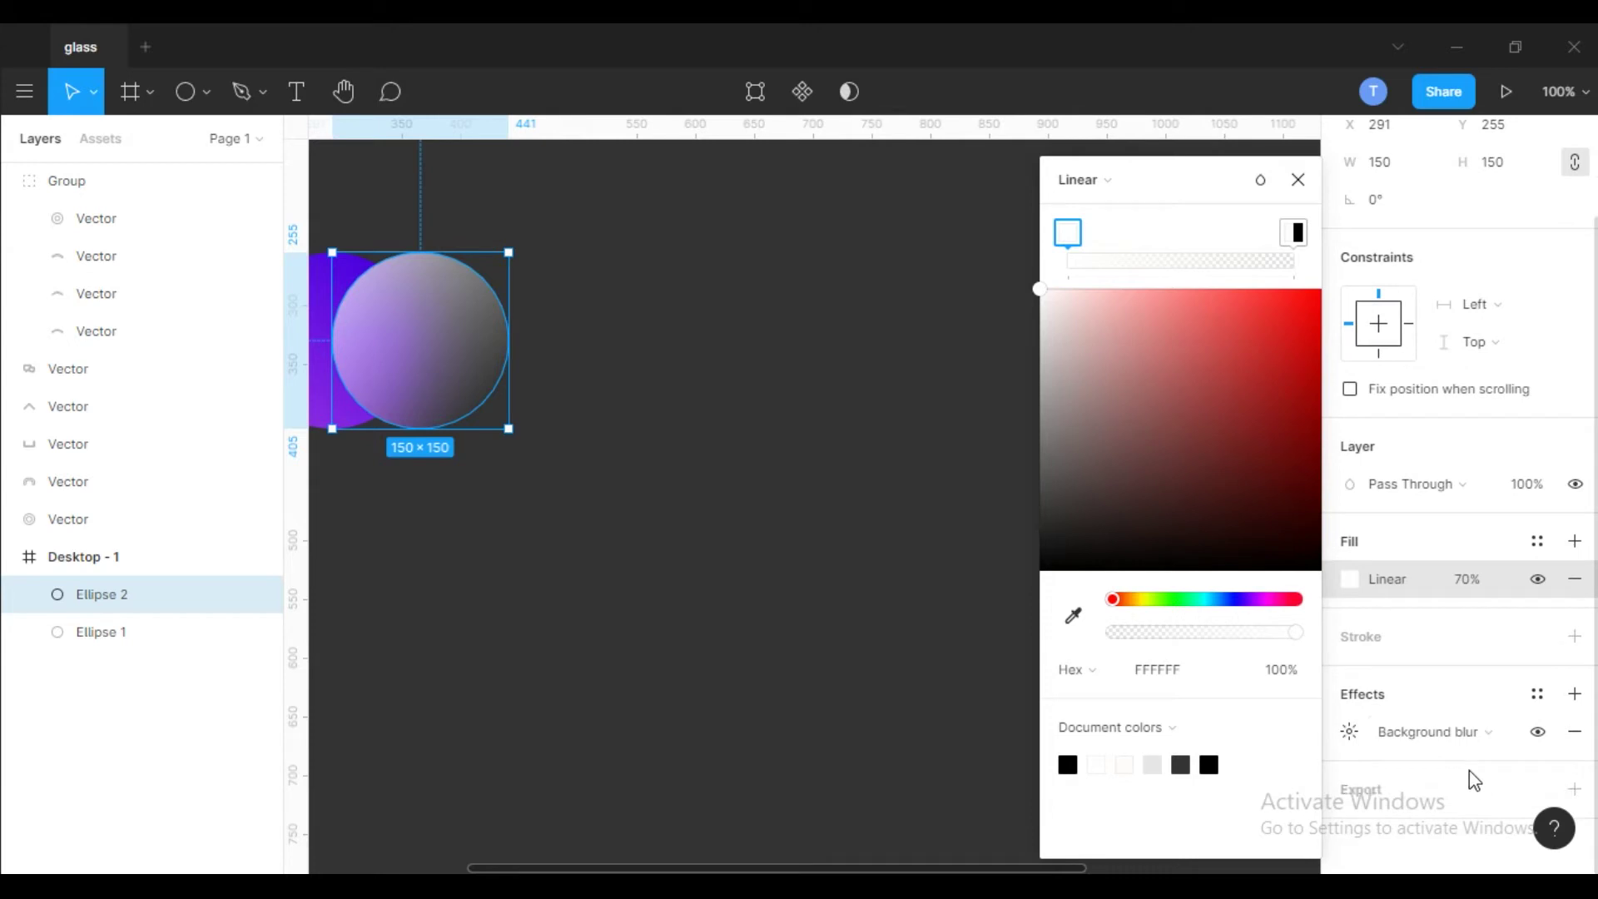
pyautogui.click(652, 508)
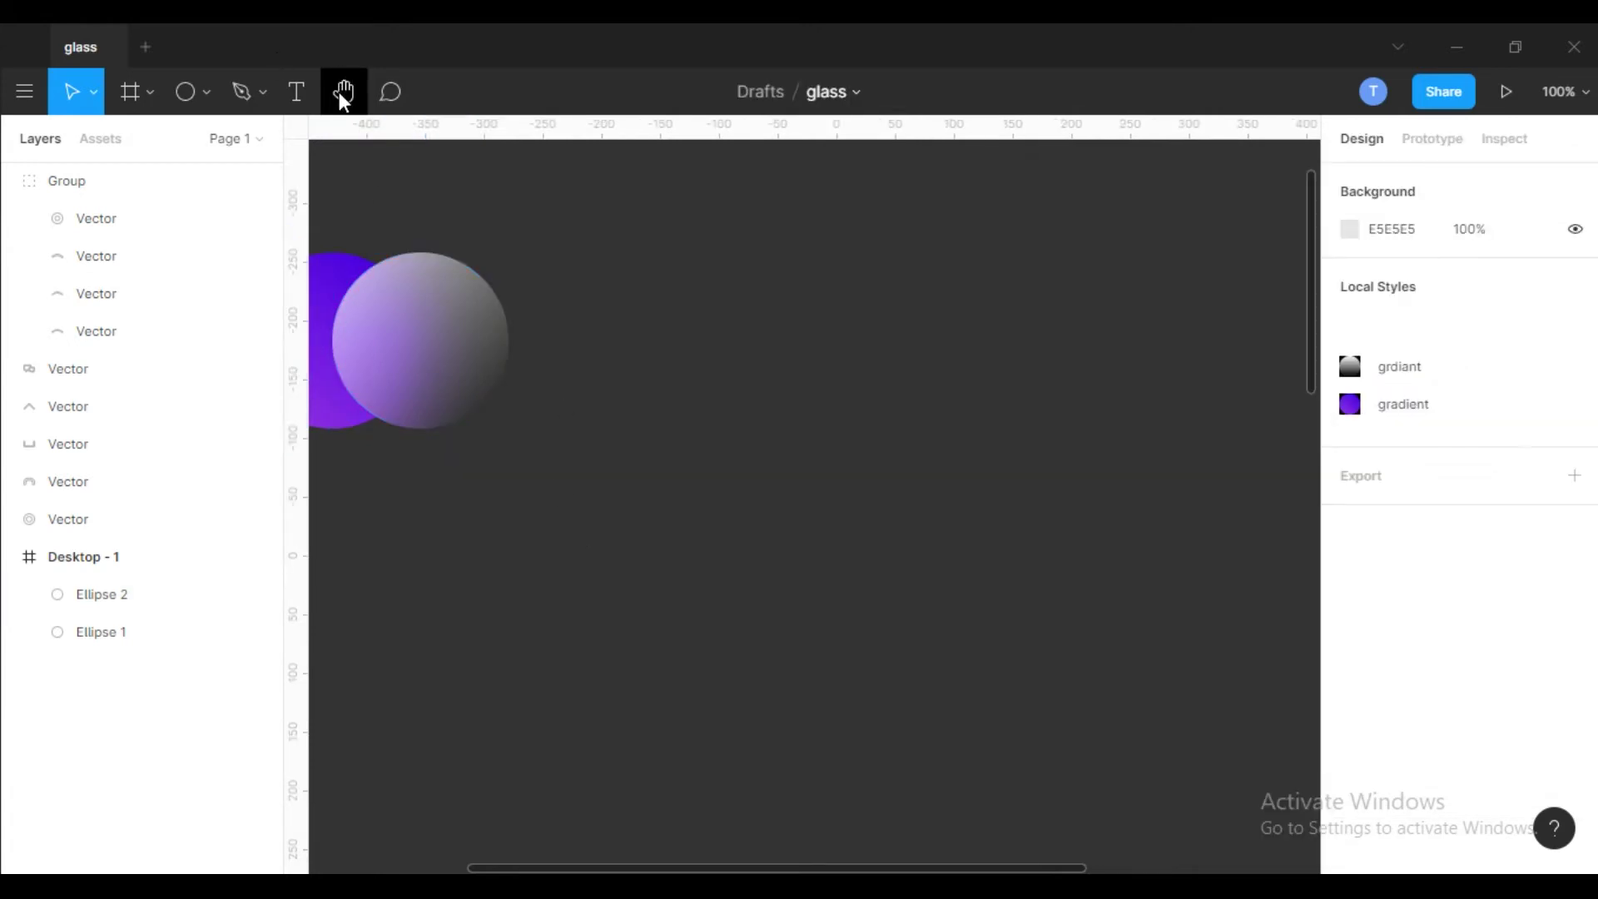
# - Move the translucent circle sideways to about X 255 so it overlaps more of the purple circle
pyautogui.click(343, 93)
pyautogui.moveTo(575, 364); pyautogui.dragTo(900, 453)
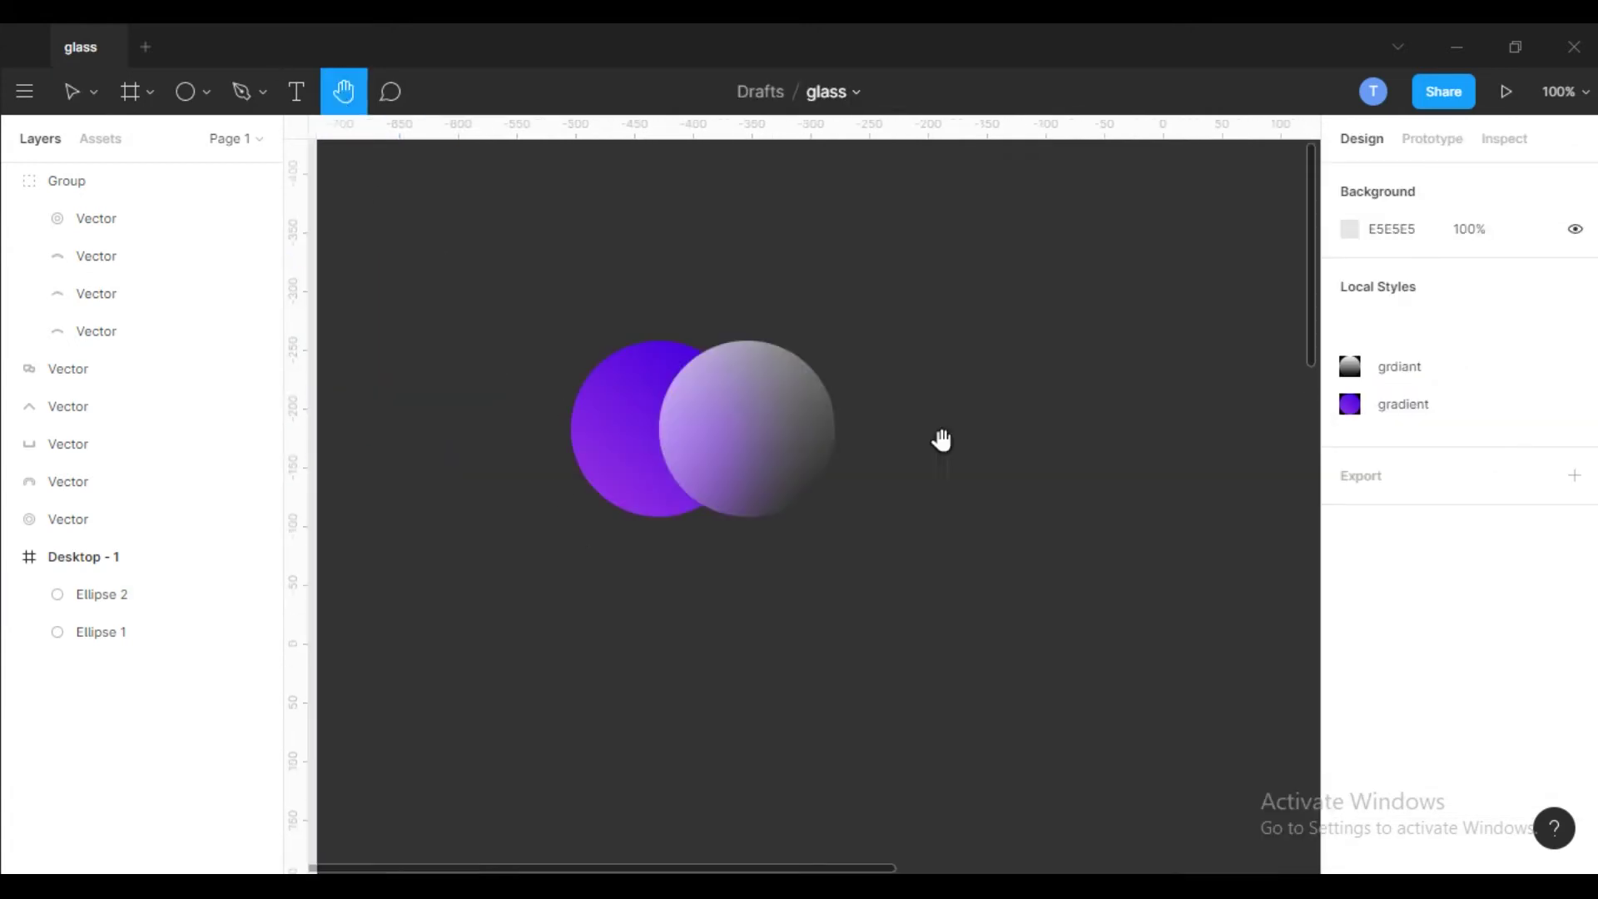
pyautogui.click(71, 96)
pyautogui.moveTo(731, 450); pyautogui.dragTo(675, 451)
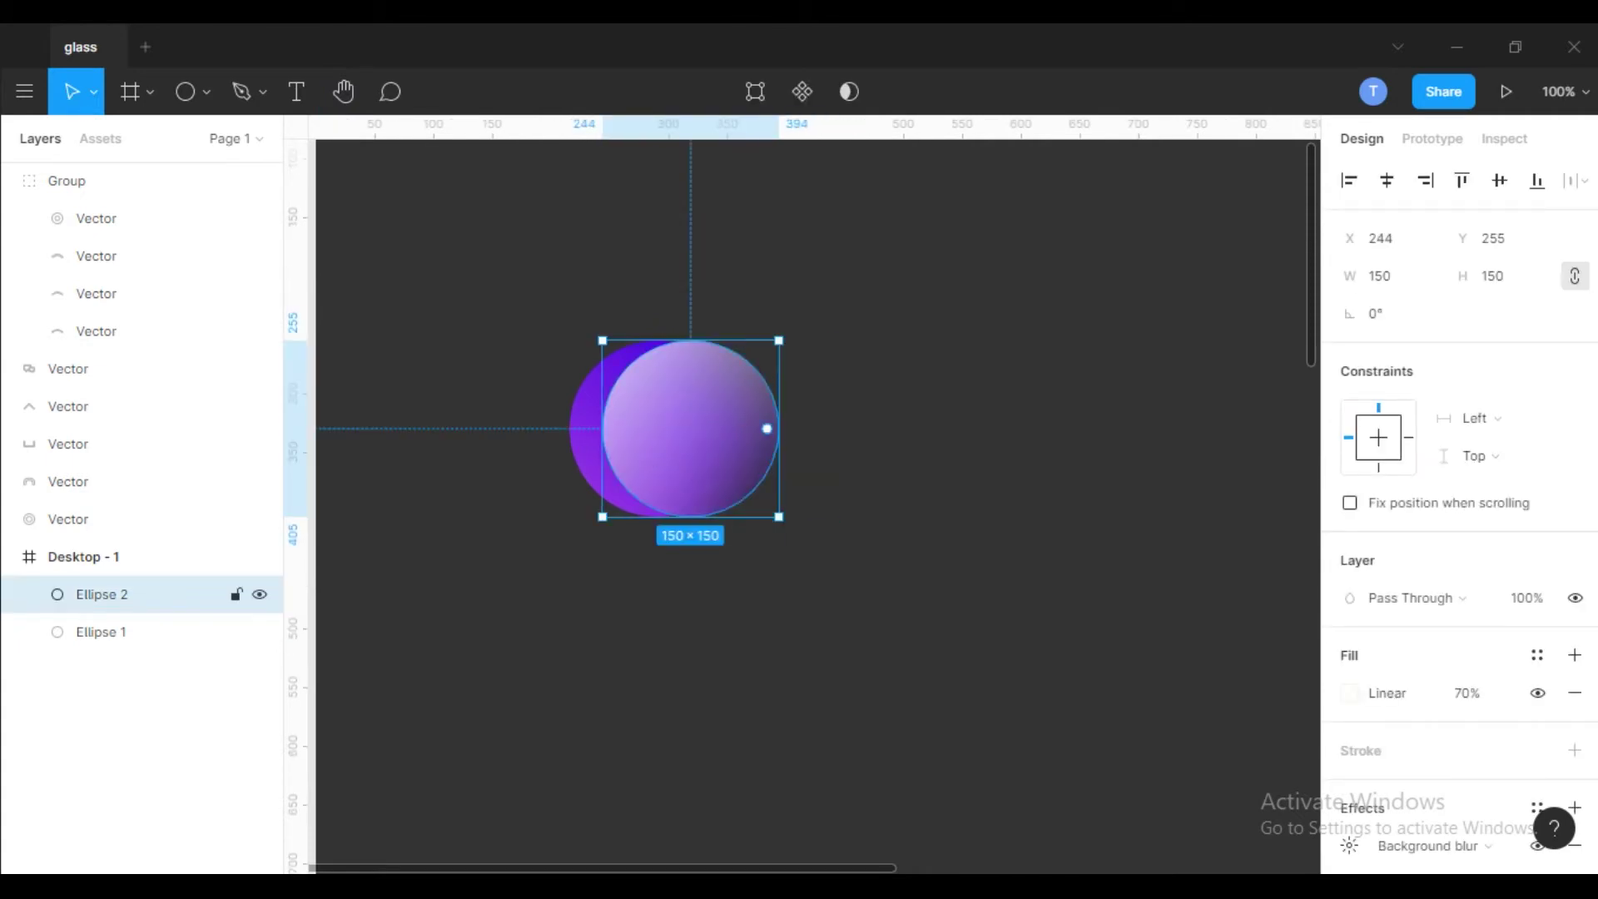
pyautogui.click(591, 457)
pyautogui.click(524, 539)
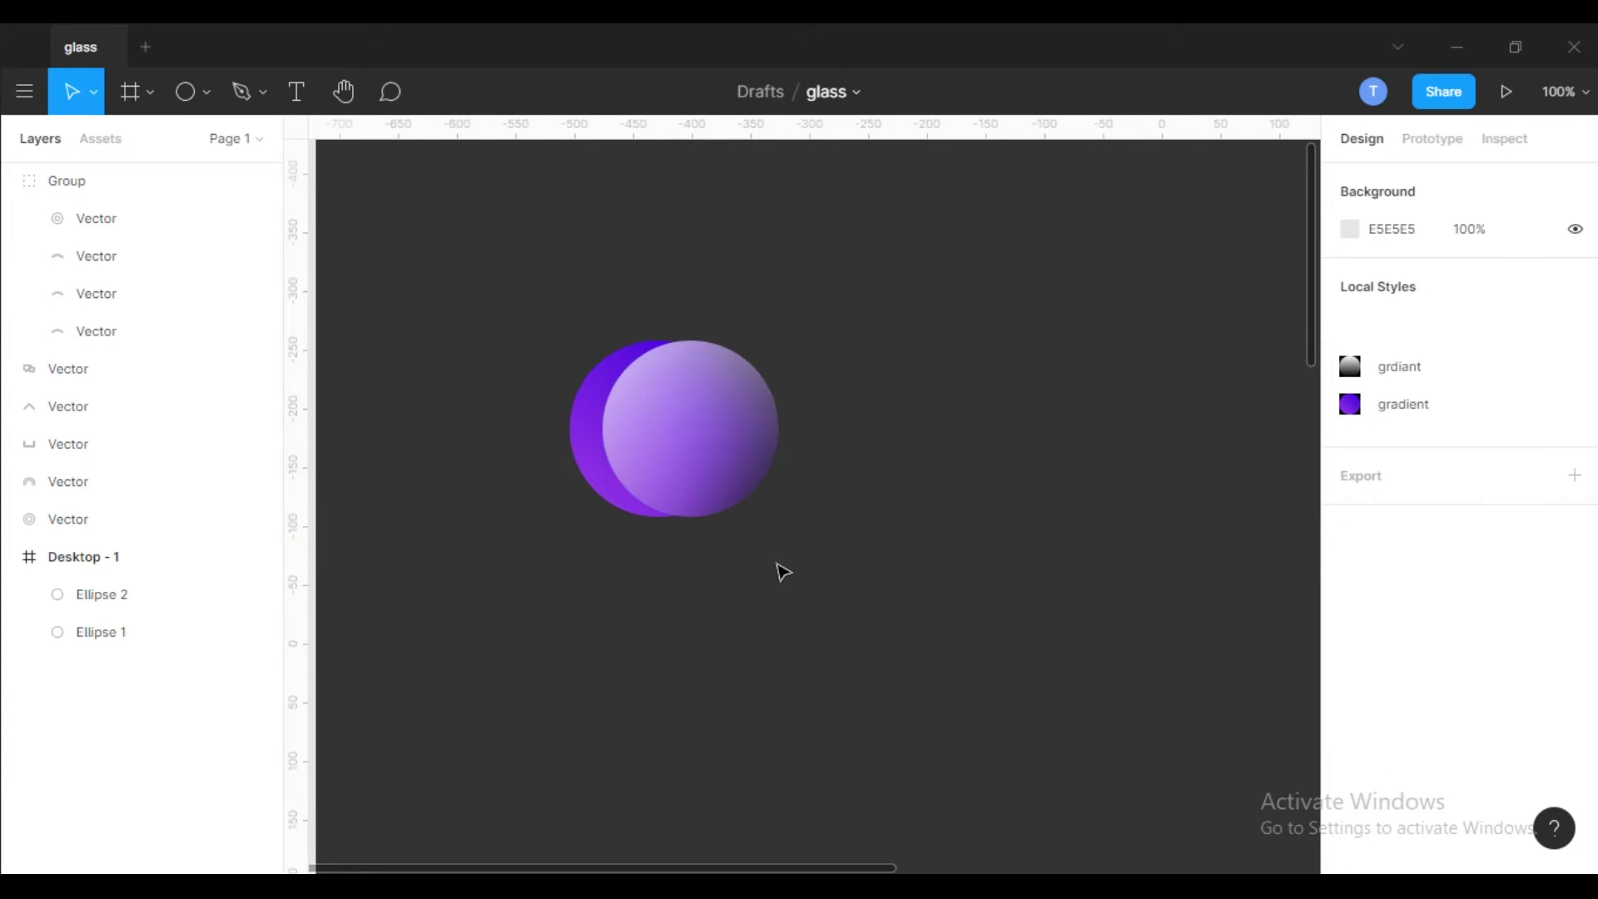
pyautogui.click(717, 475)
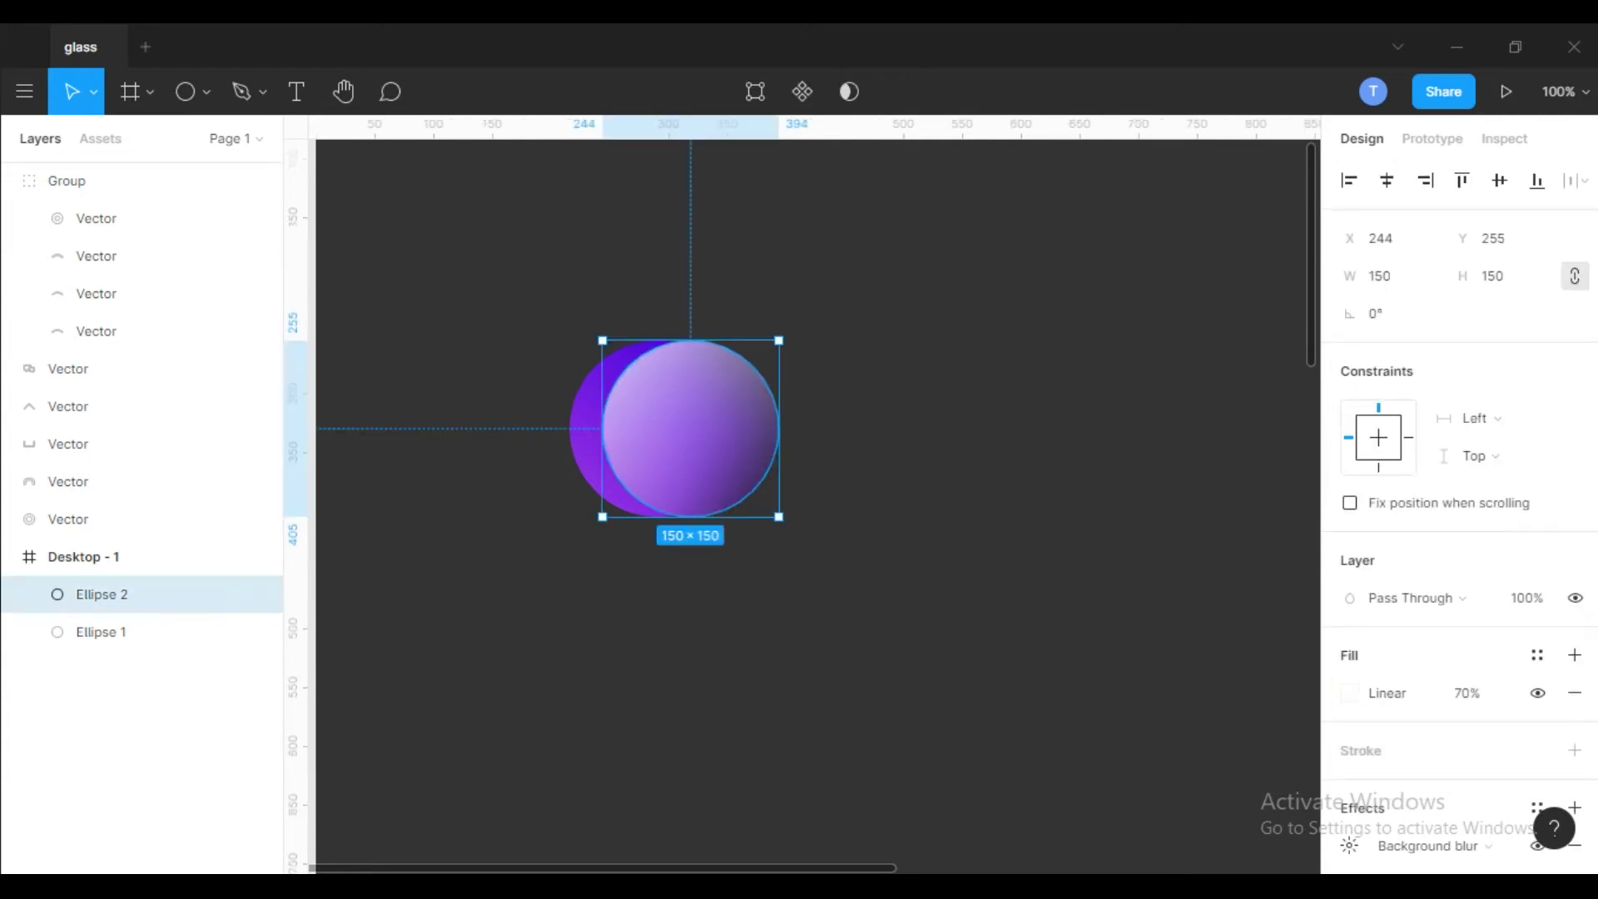
pyautogui.moveTo(702, 463); pyautogui.dragTo(713, 464)
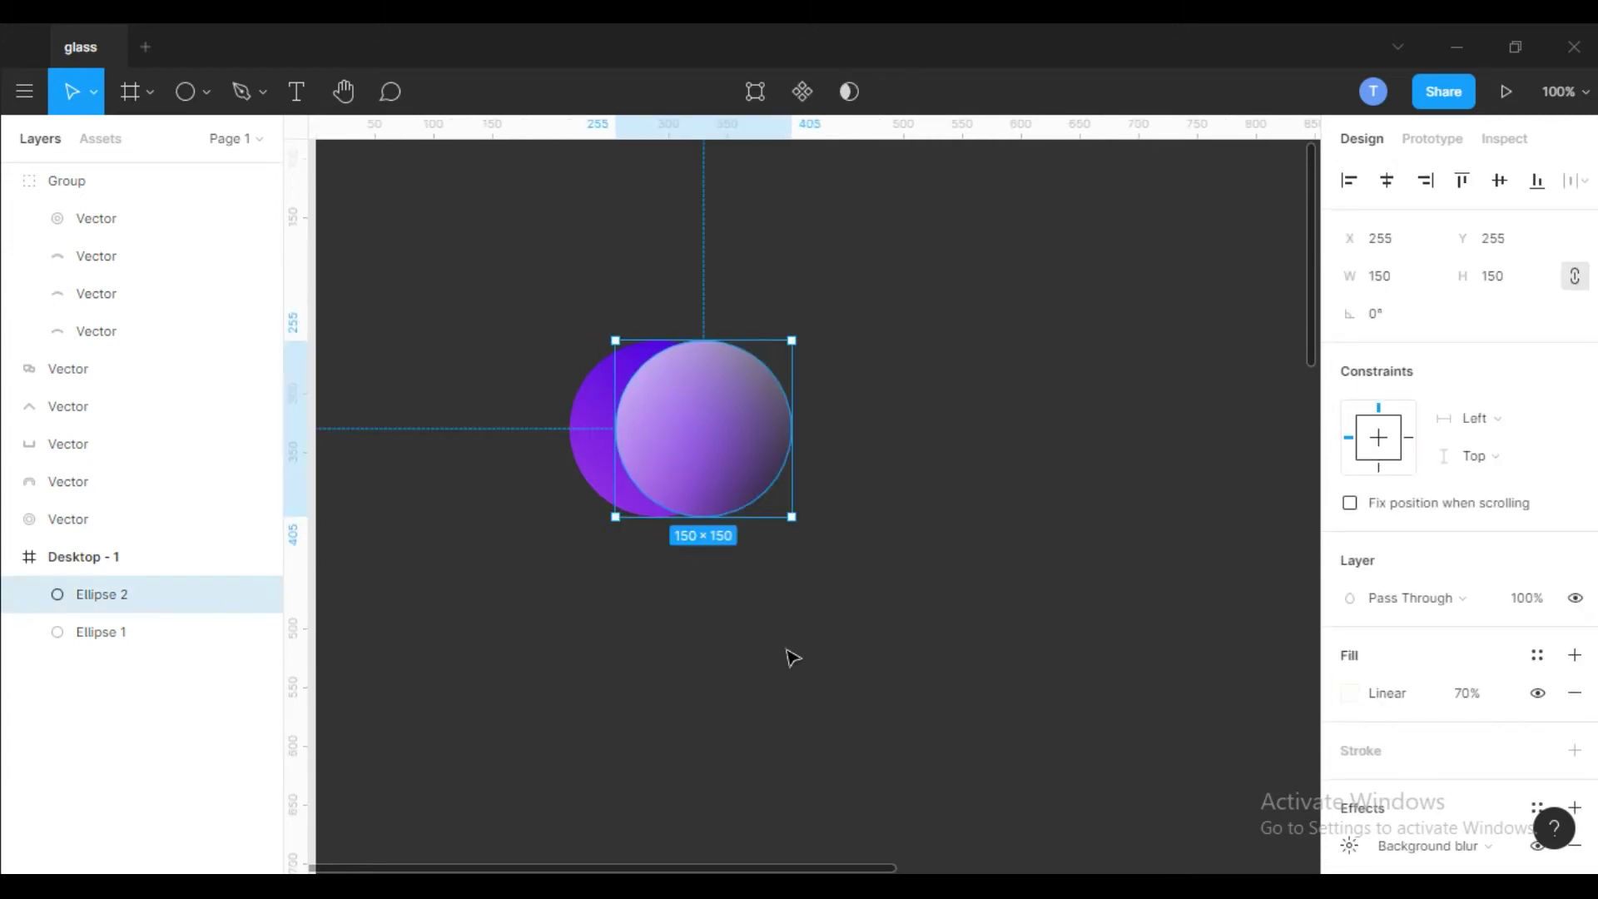
pyautogui.click(797, 639)
# - Add a stroke to the translucent circle and change its paint type from Solid to Linear
pyautogui.click(703, 474)
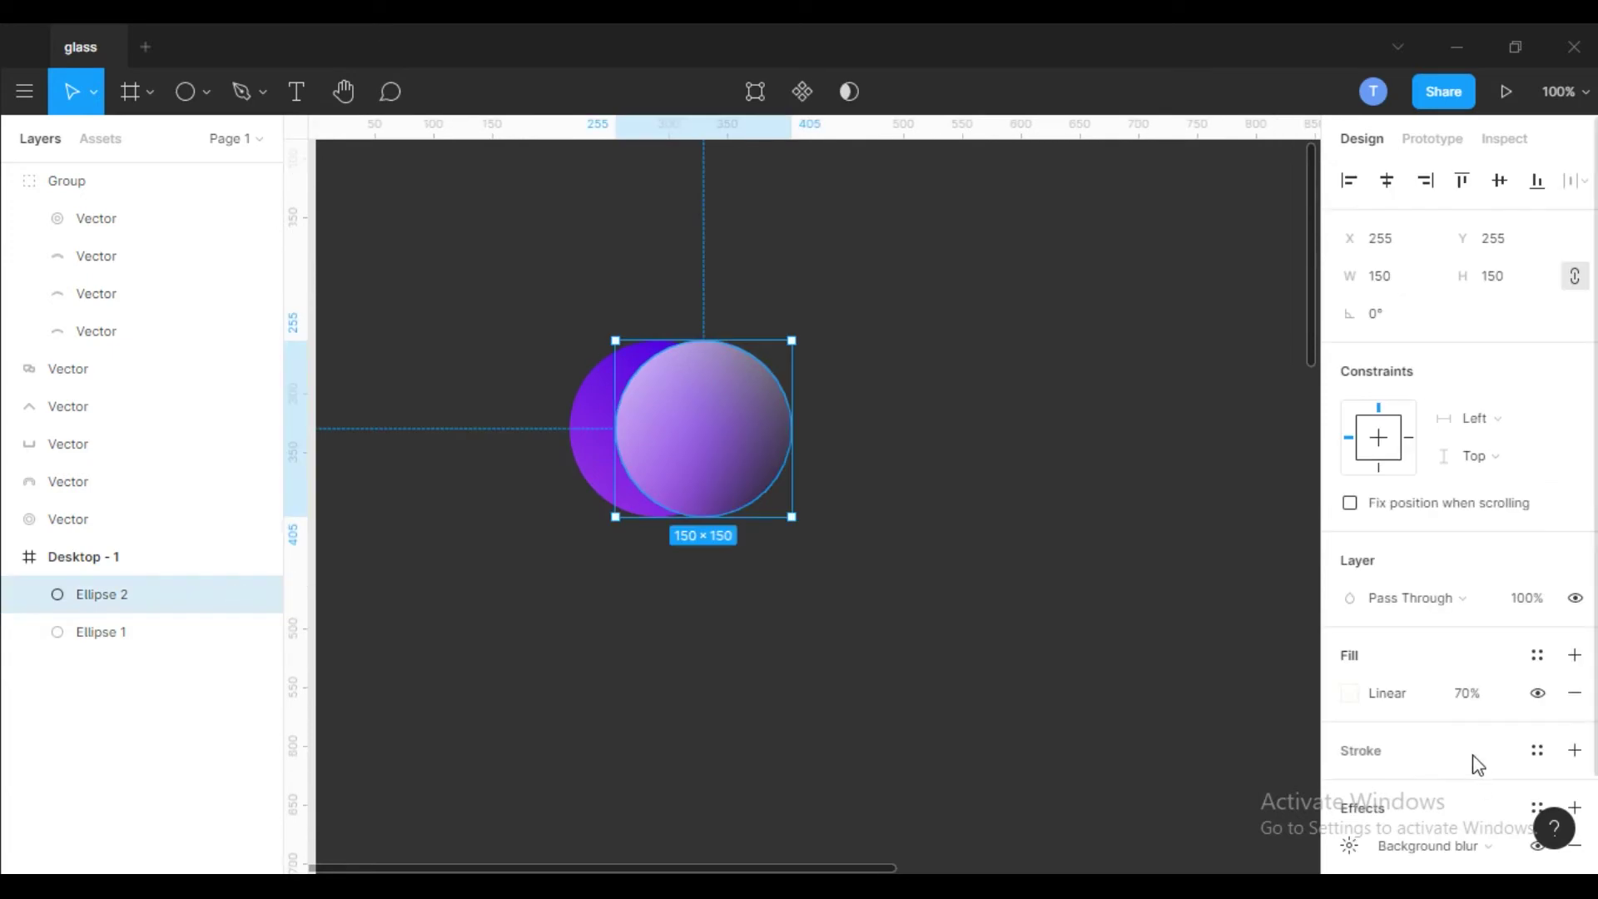
pyautogui.scroll(-2, 1478, 765)
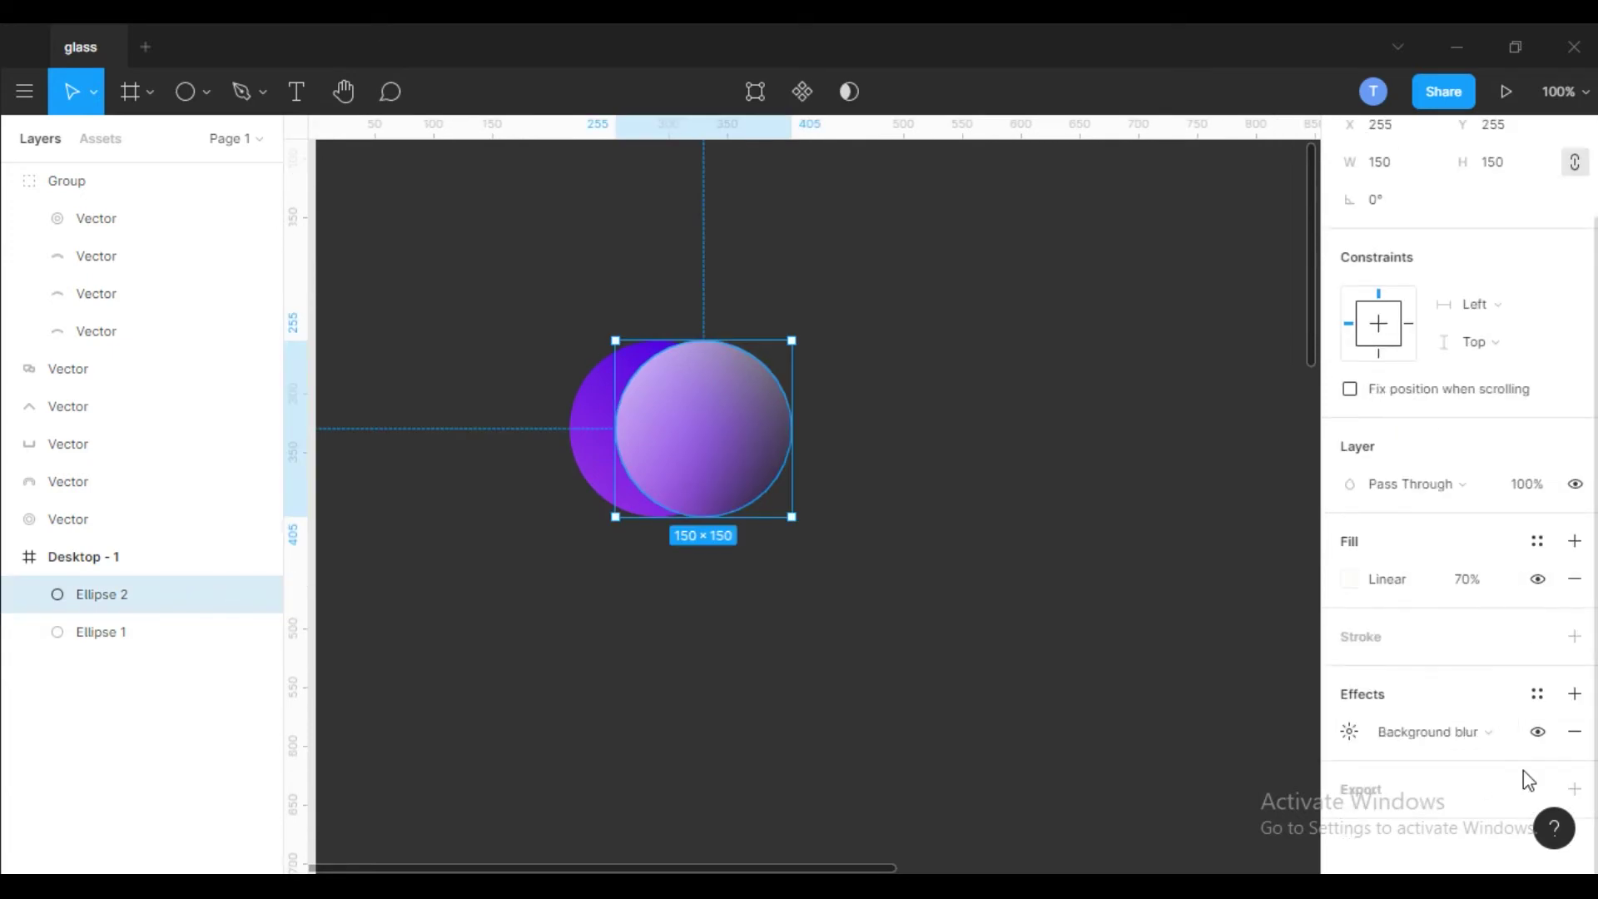
pyautogui.click(1574, 636)
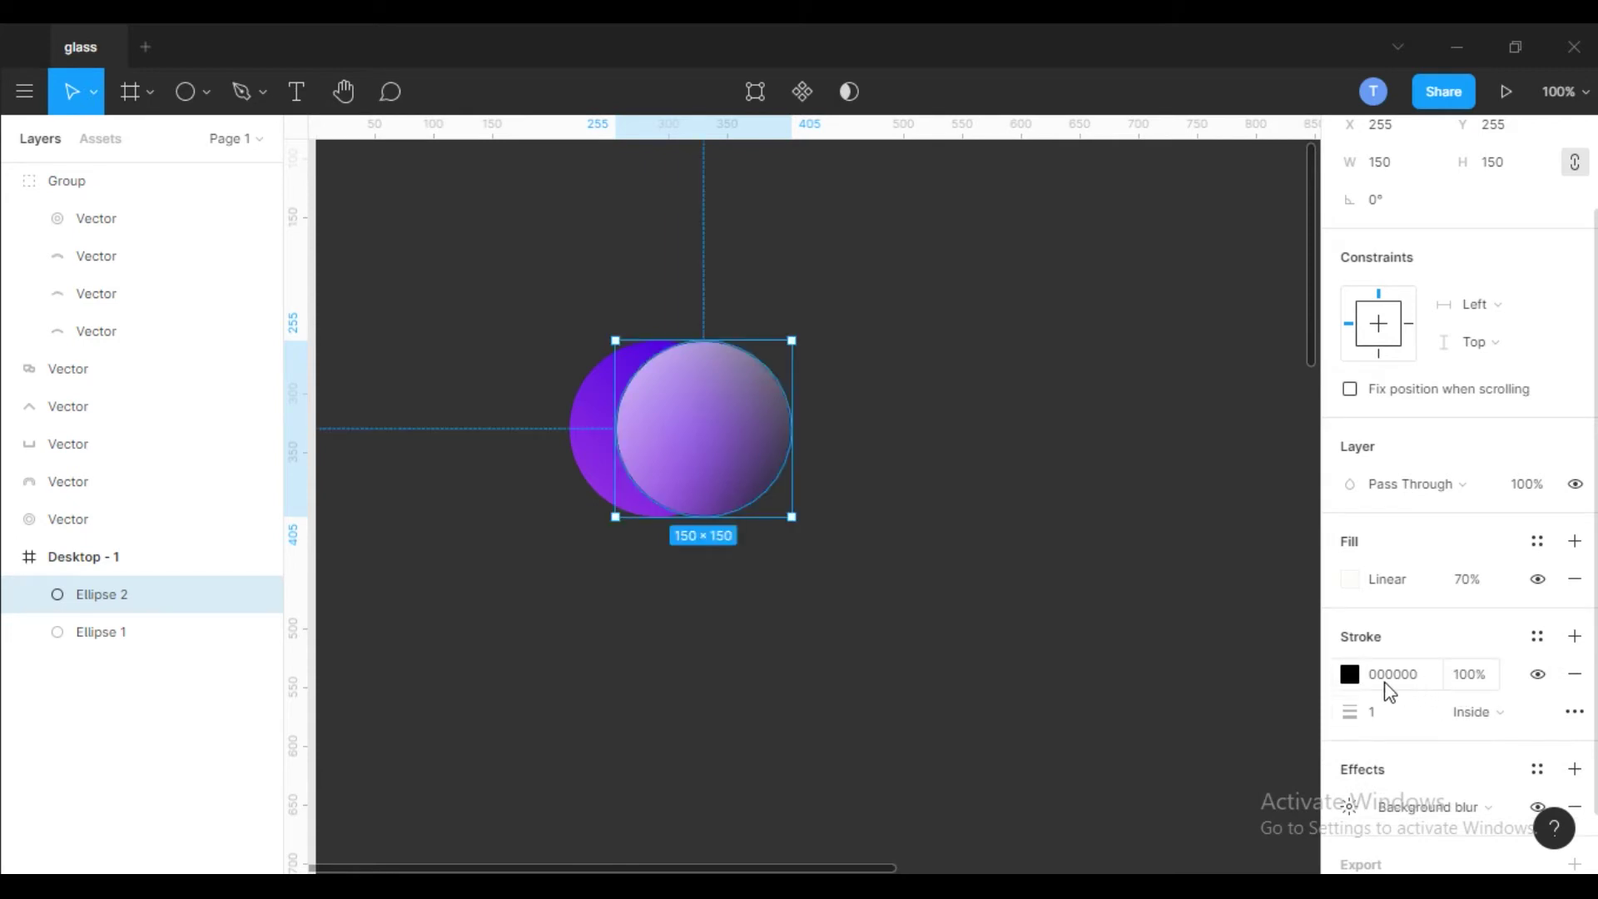
pyautogui.click(1350, 674)
pyautogui.click(1085, 265)
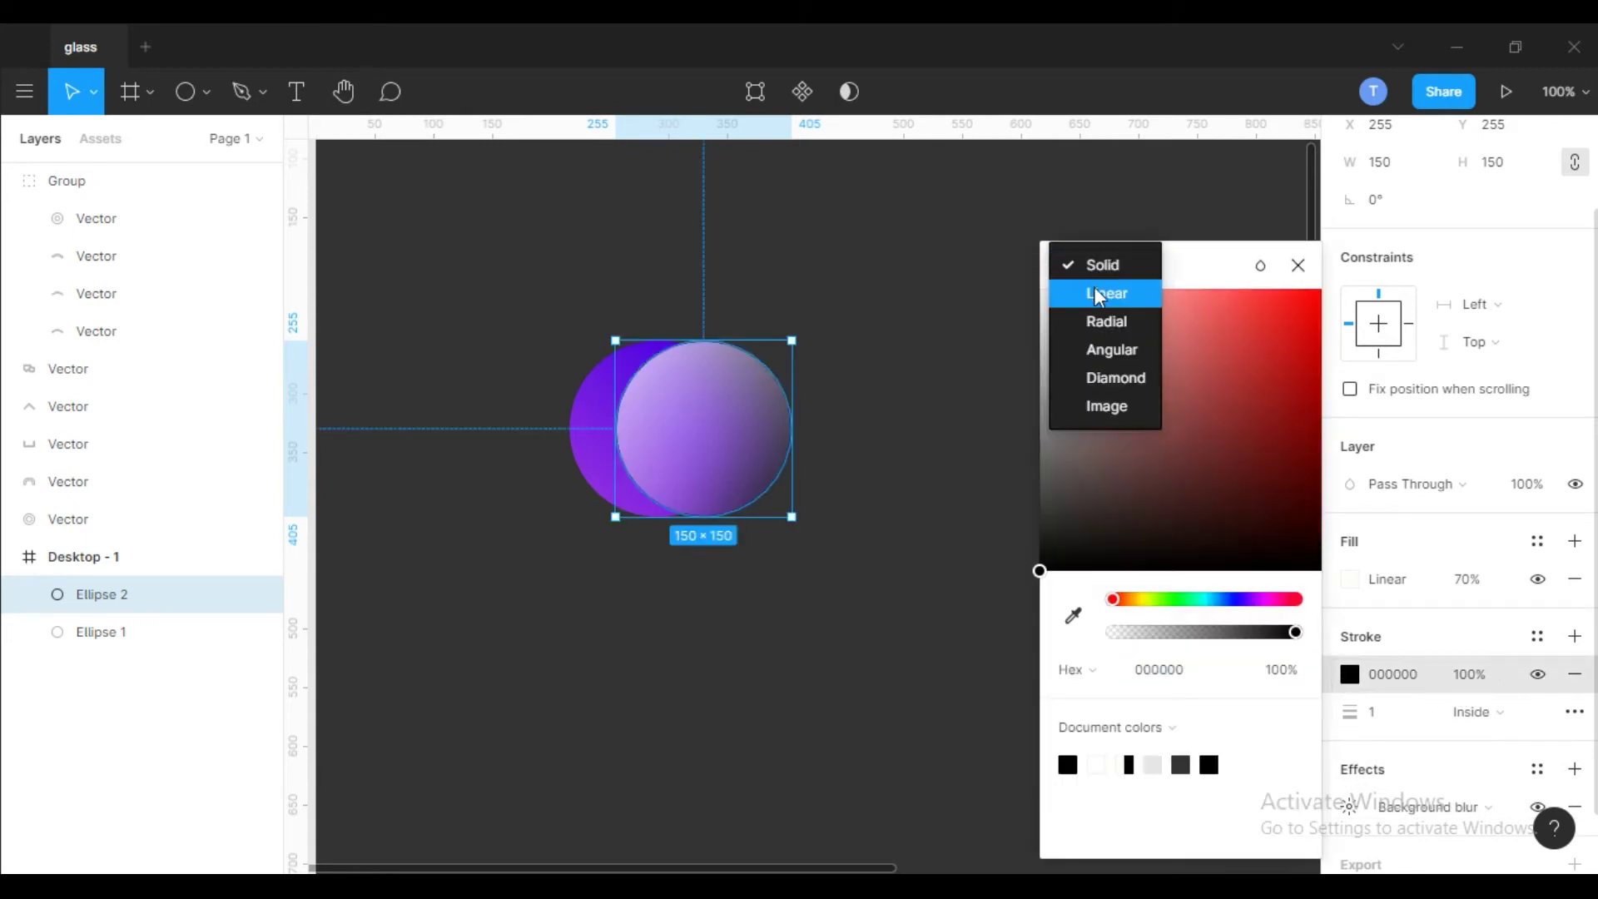
pyautogui.click(1102, 293)
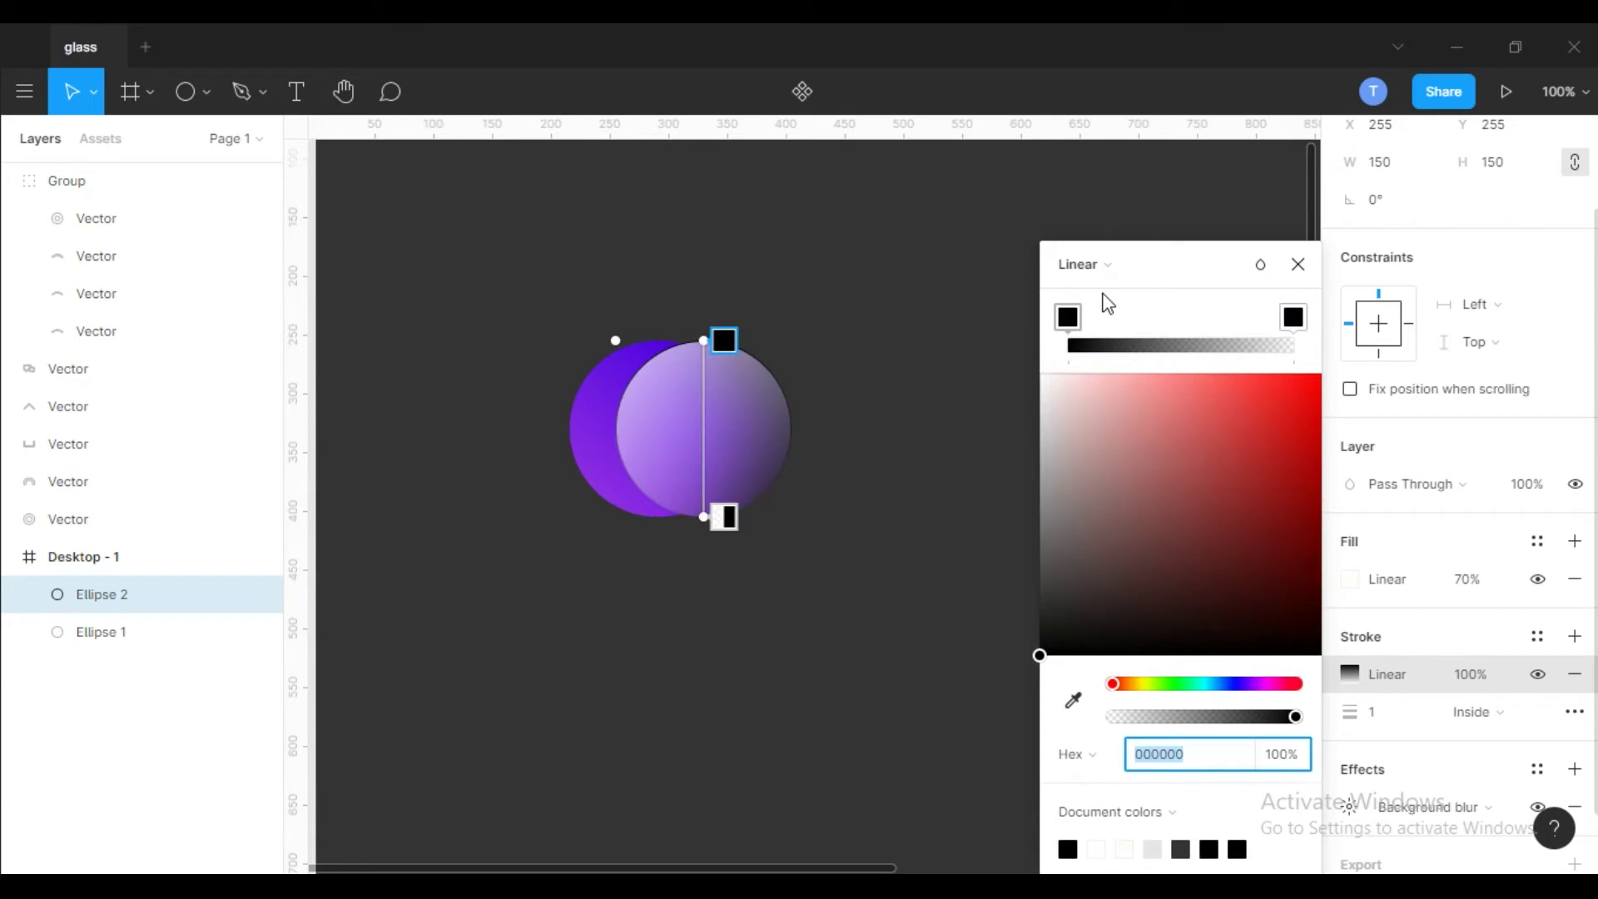
# - Recolor both stops of the circle's stroke gradient to FFFFFF, keeping the second stop at 0% opacity
pyautogui.click(1068, 317)
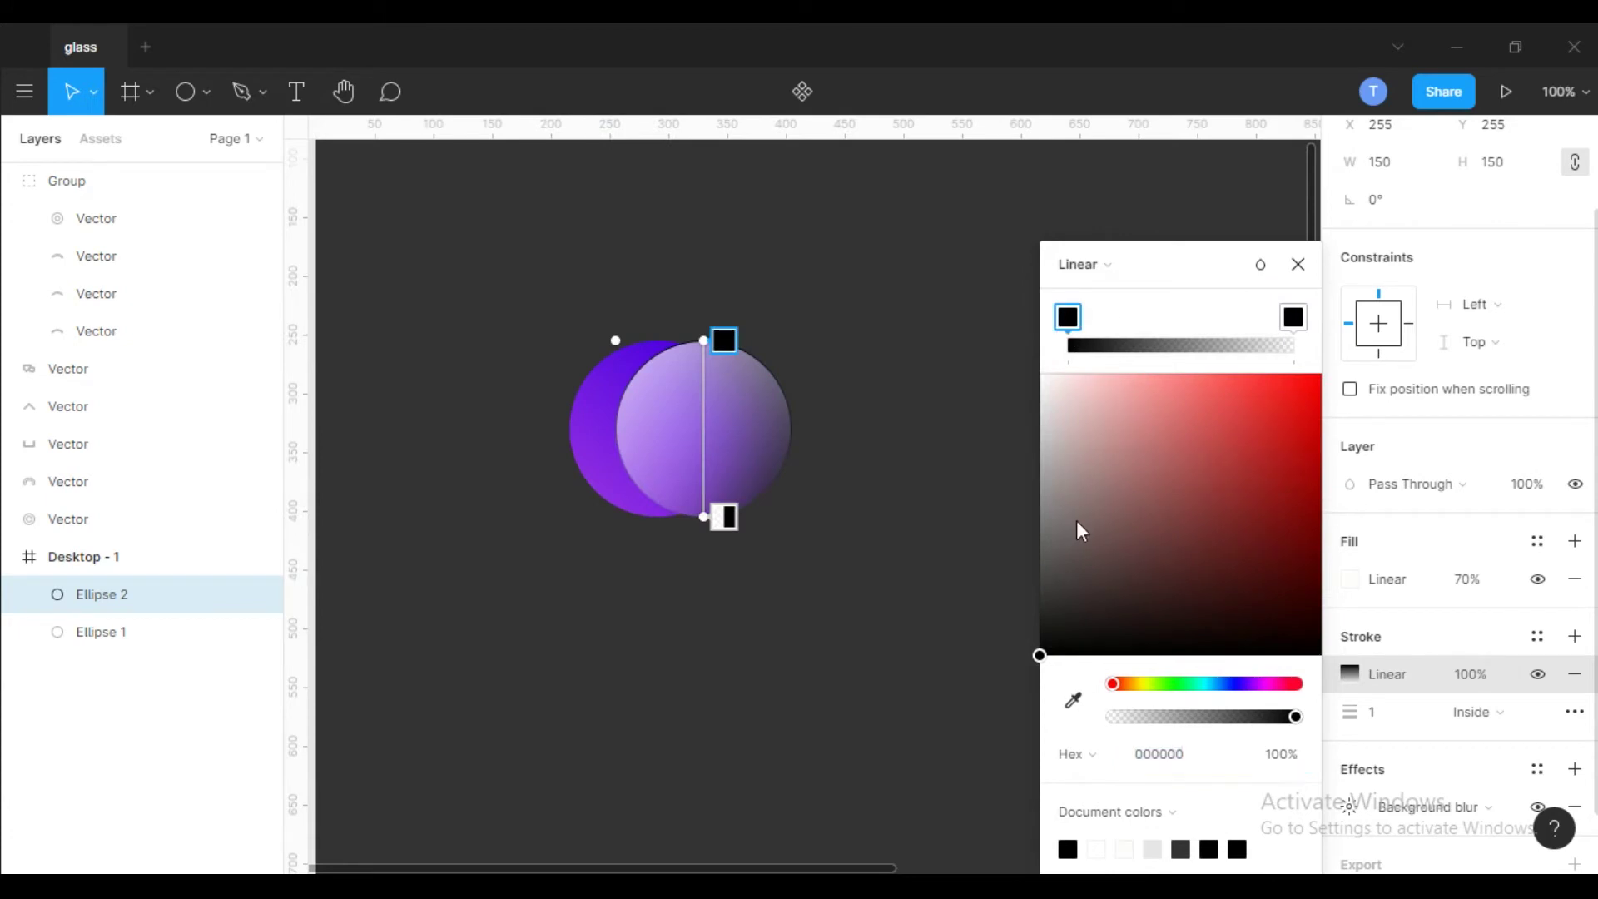
pyautogui.moveTo(1070, 612)
pyautogui.mouseDown()
pyautogui.moveTo(1070, 502)
pyautogui.moveTo(1010, 329)
pyautogui.mouseUp()
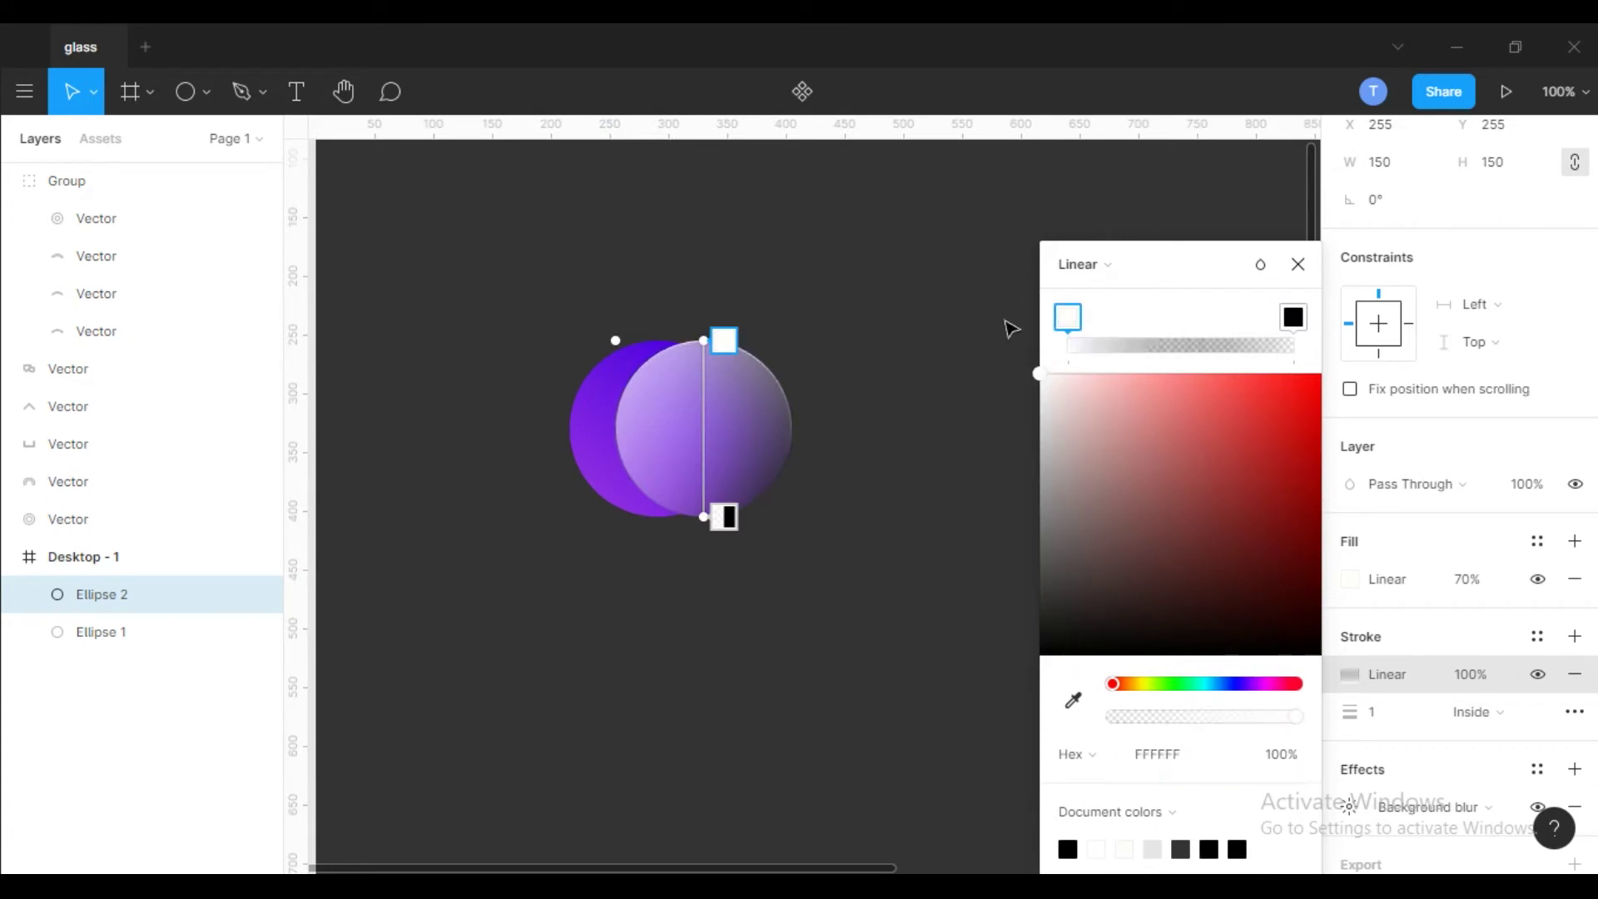
pyautogui.click(1290, 333)
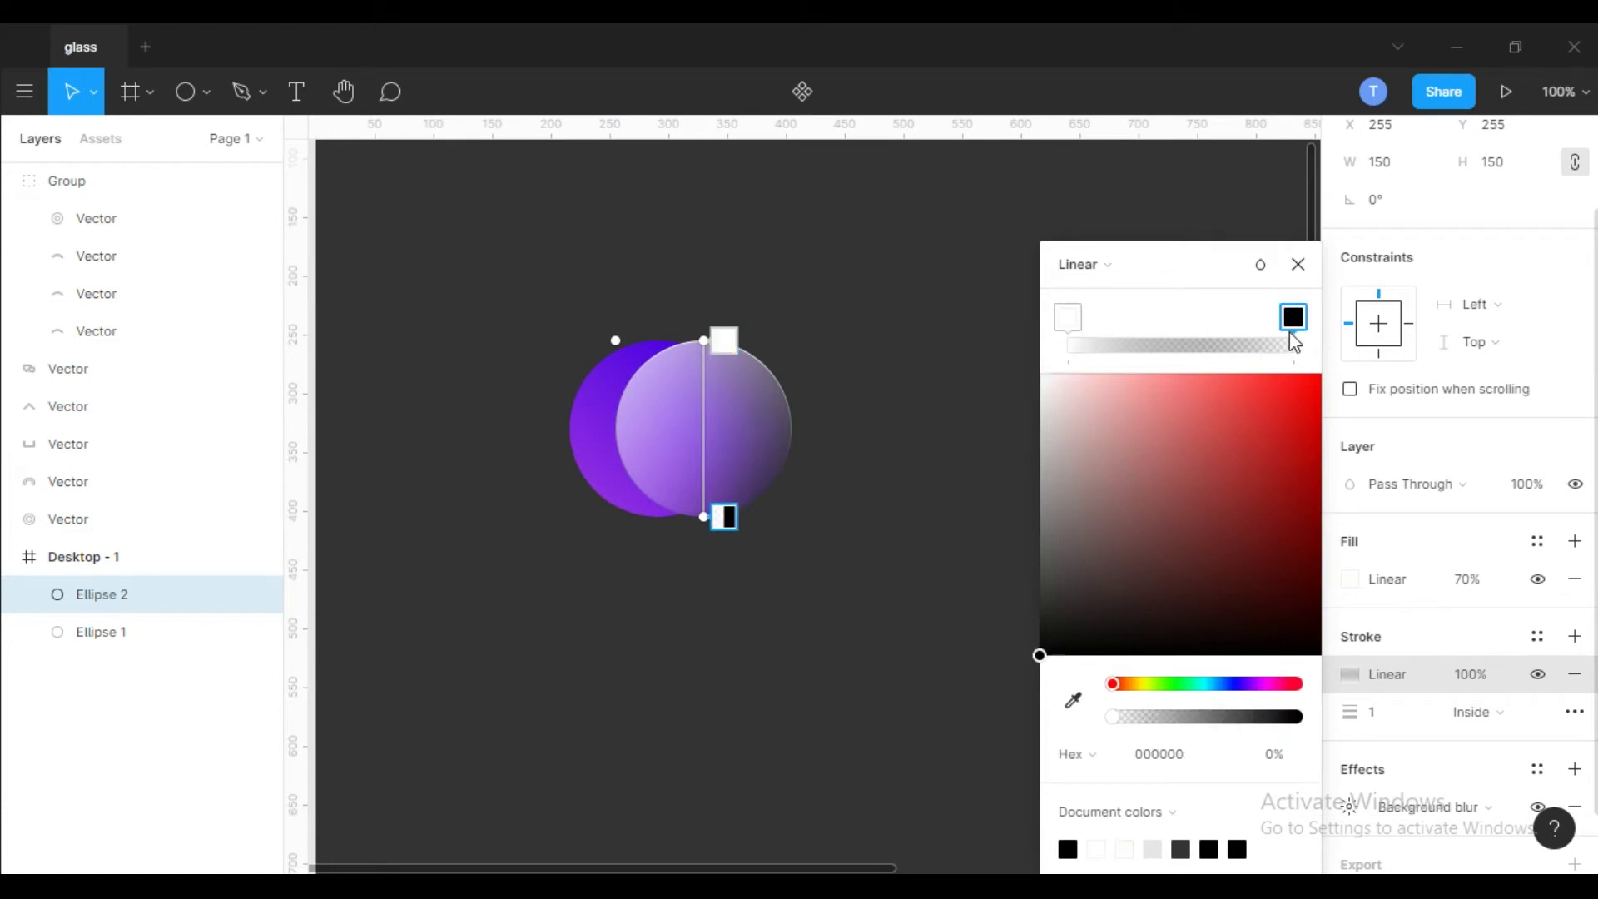
pyautogui.moveTo(1048, 574)
pyautogui.mouseDown()
pyautogui.moveTo(1056, 542)
pyautogui.moveTo(987, 339)
pyautogui.mouseUp()
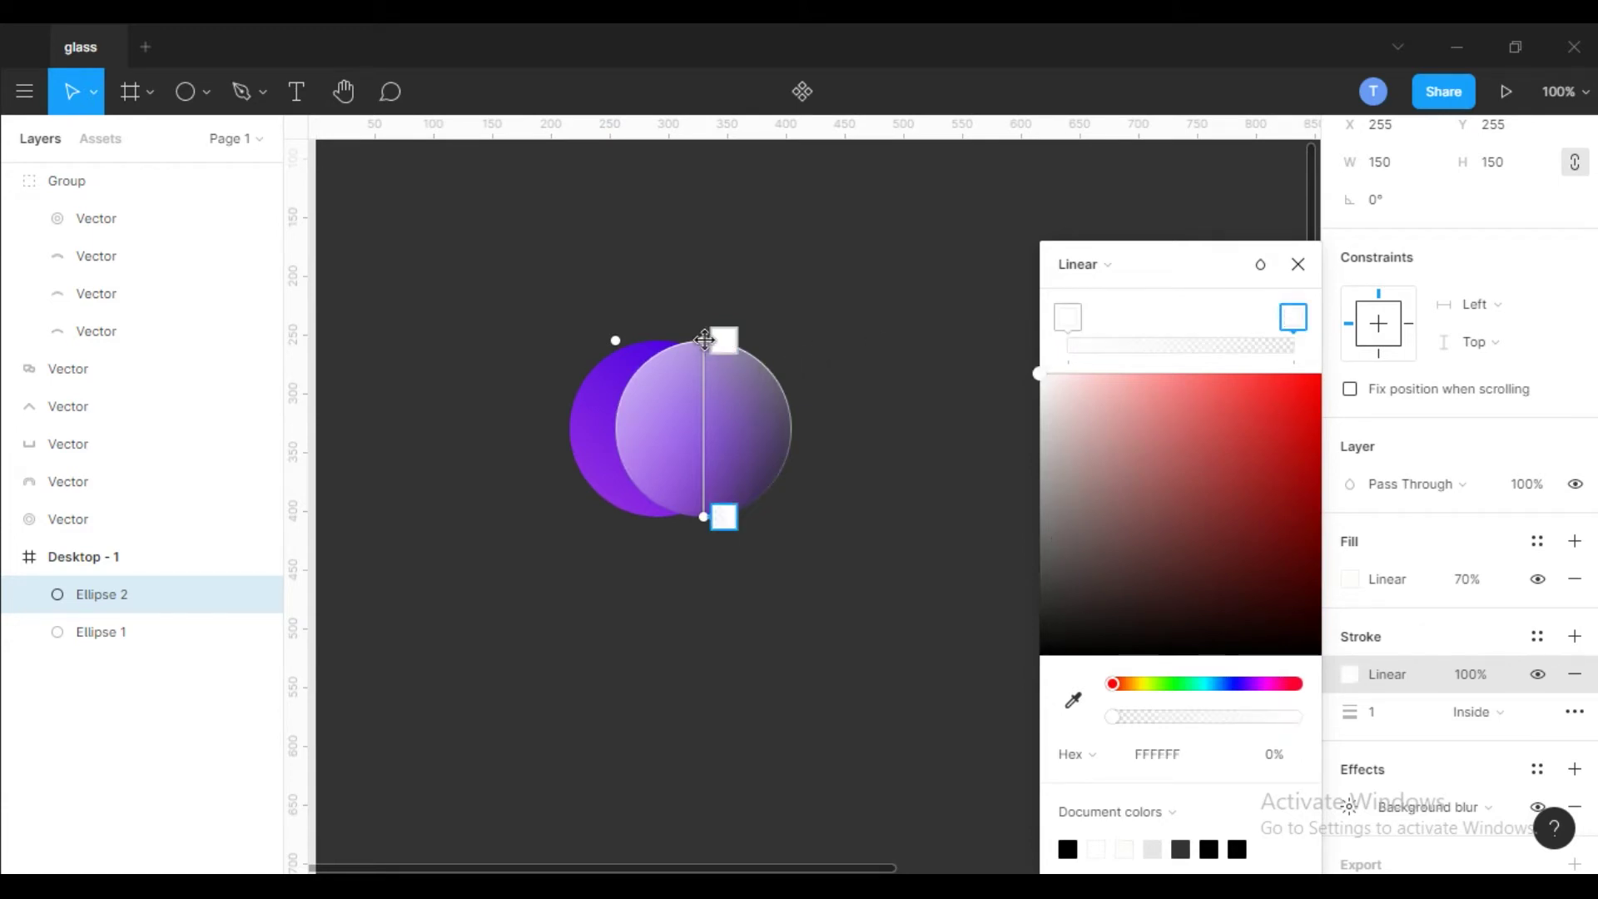
# - Angle the stroke gradient diagonally, with its opaque end at the circle's lower right and its transparent end at the upper left
pyautogui.moveTo(704, 341); pyautogui.dragTo(646, 364)
pyautogui.moveTo(703, 516); pyautogui.dragTo(774, 490)
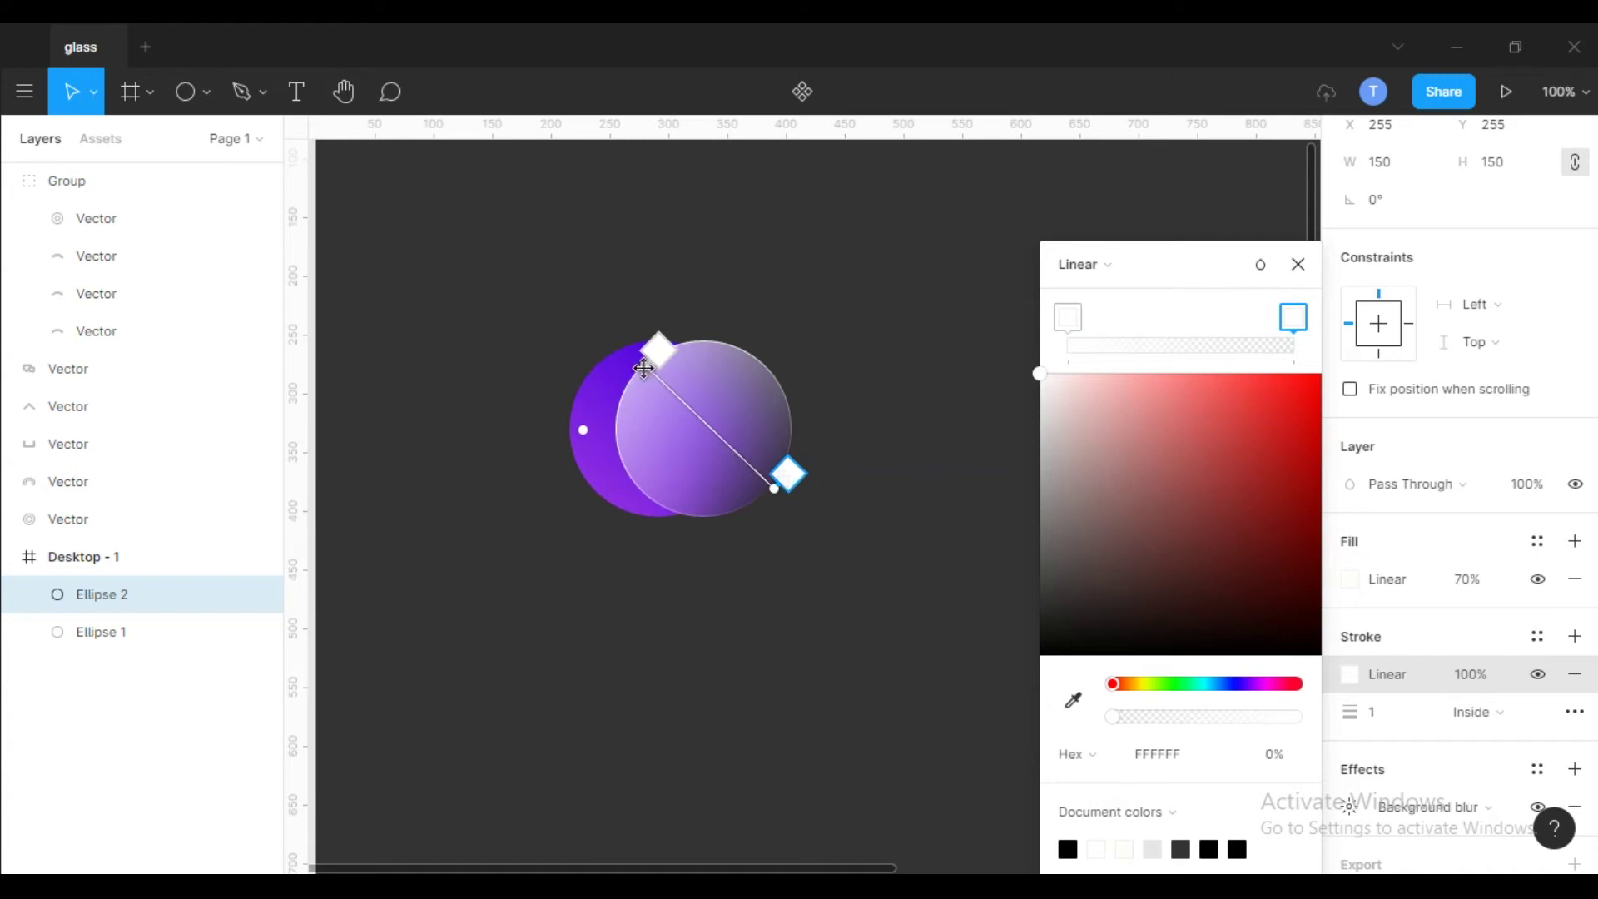
pyautogui.moveTo(646, 365); pyautogui.dragTo(628, 449)
pyautogui.moveTo(766, 492); pyautogui.dragTo(769, 459)
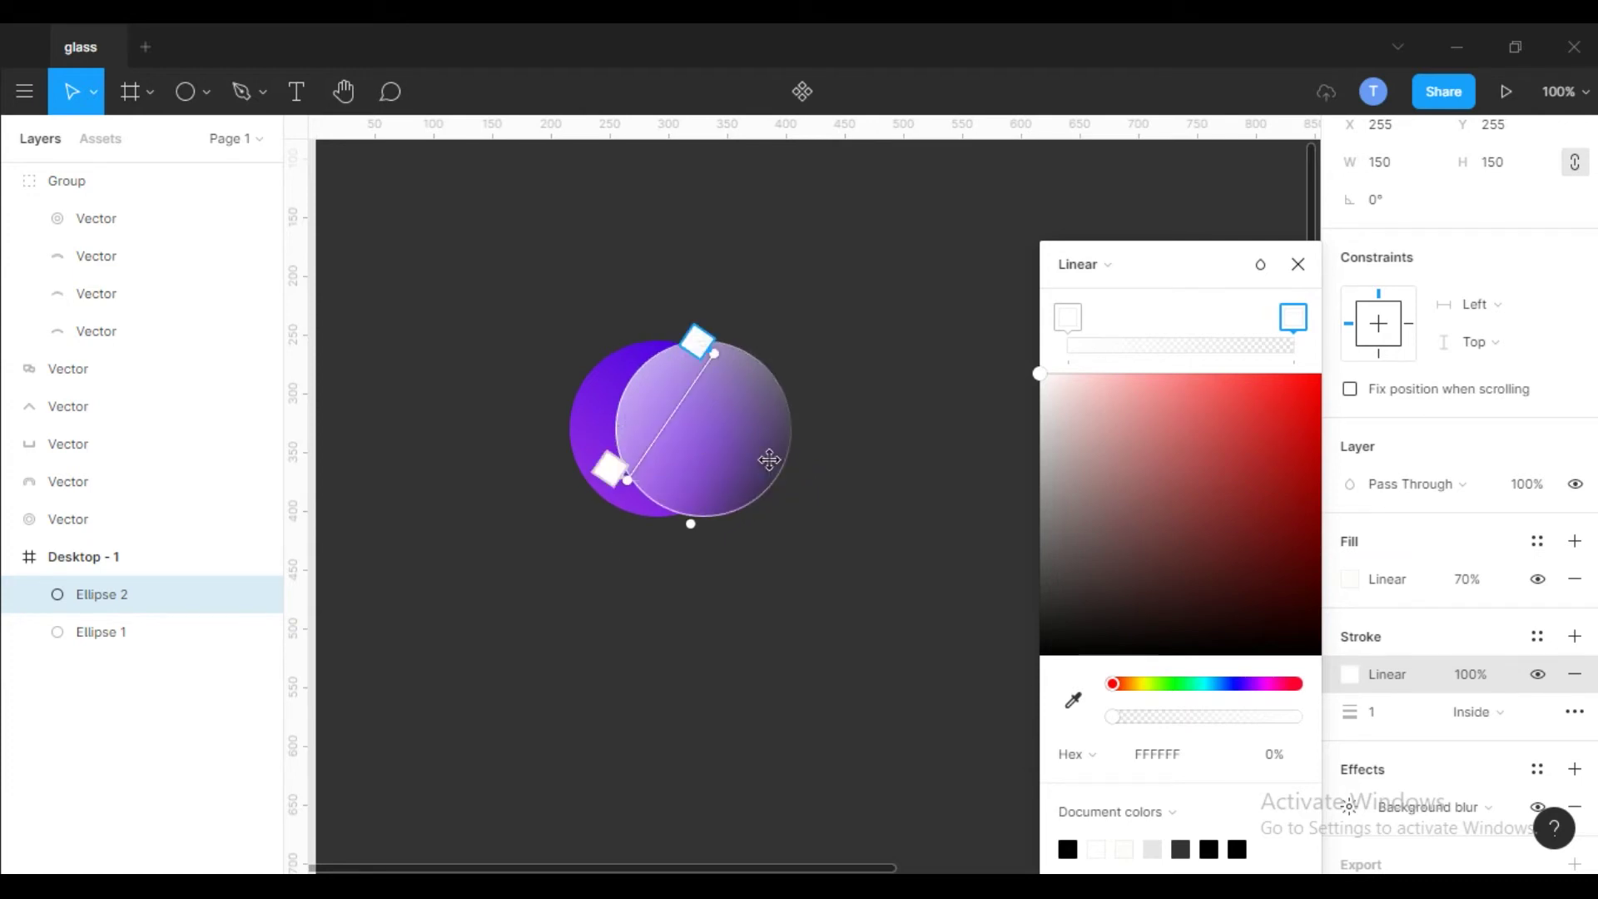
pyautogui.moveTo(698, 341); pyautogui.dragTo(657, 332)
pyautogui.moveTo(630, 474); pyautogui.dragTo(792, 482)
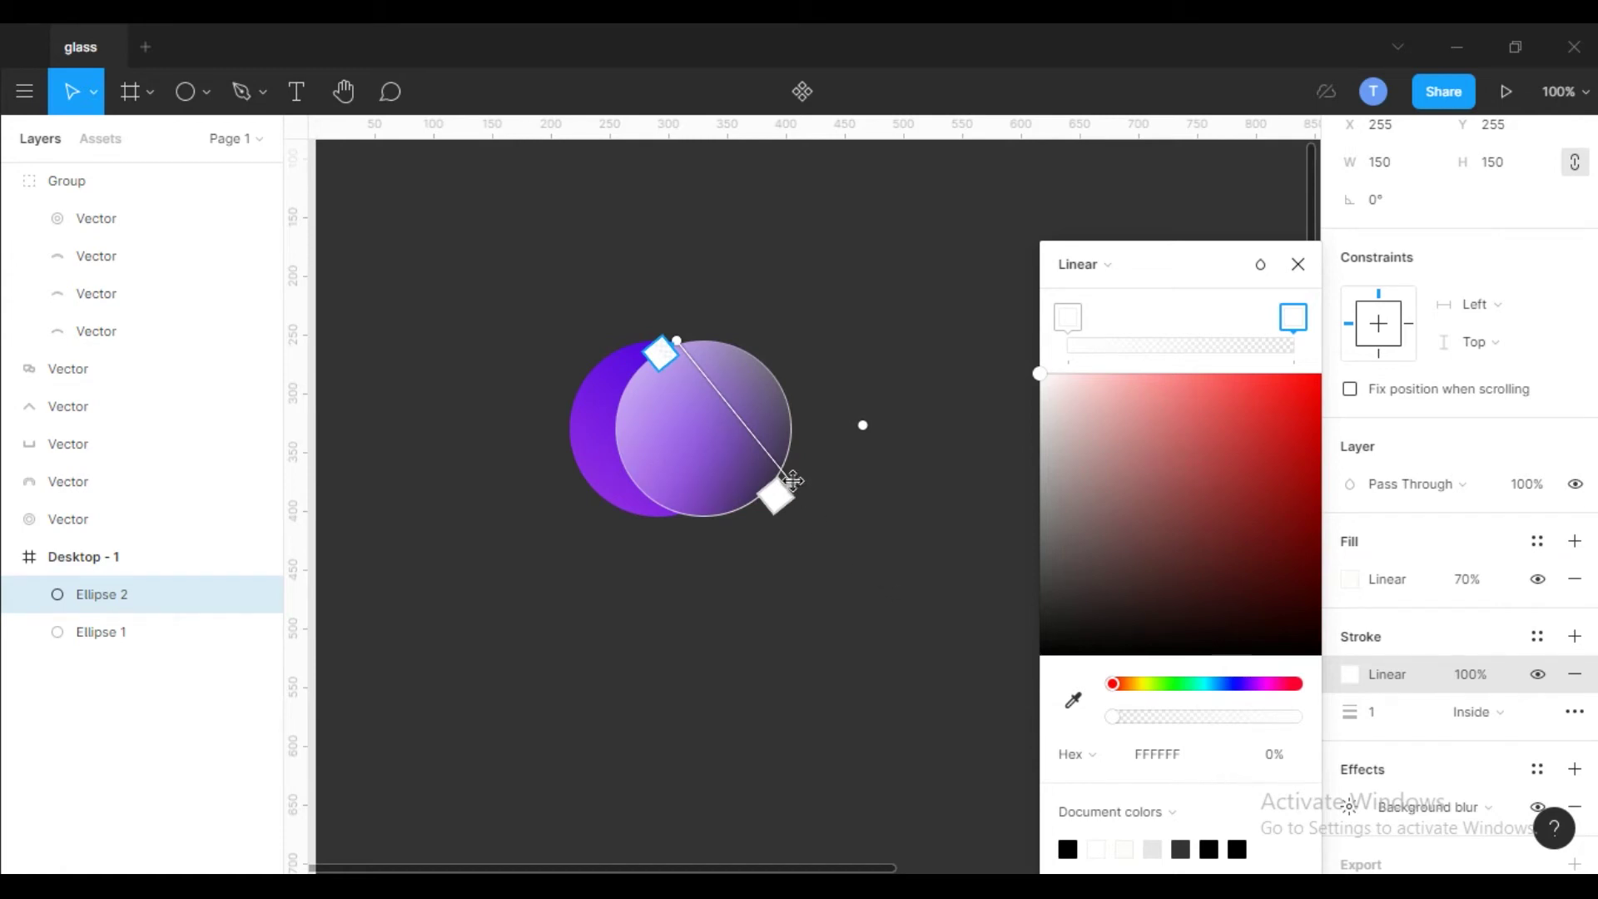
pyautogui.click(743, 423)
pyautogui.moveTo(661, 353); pyautogui.dragTo(635, 371)
# - Set the translucent circle's stroke opacity to 50%
pyautogui.click(1469, 674)
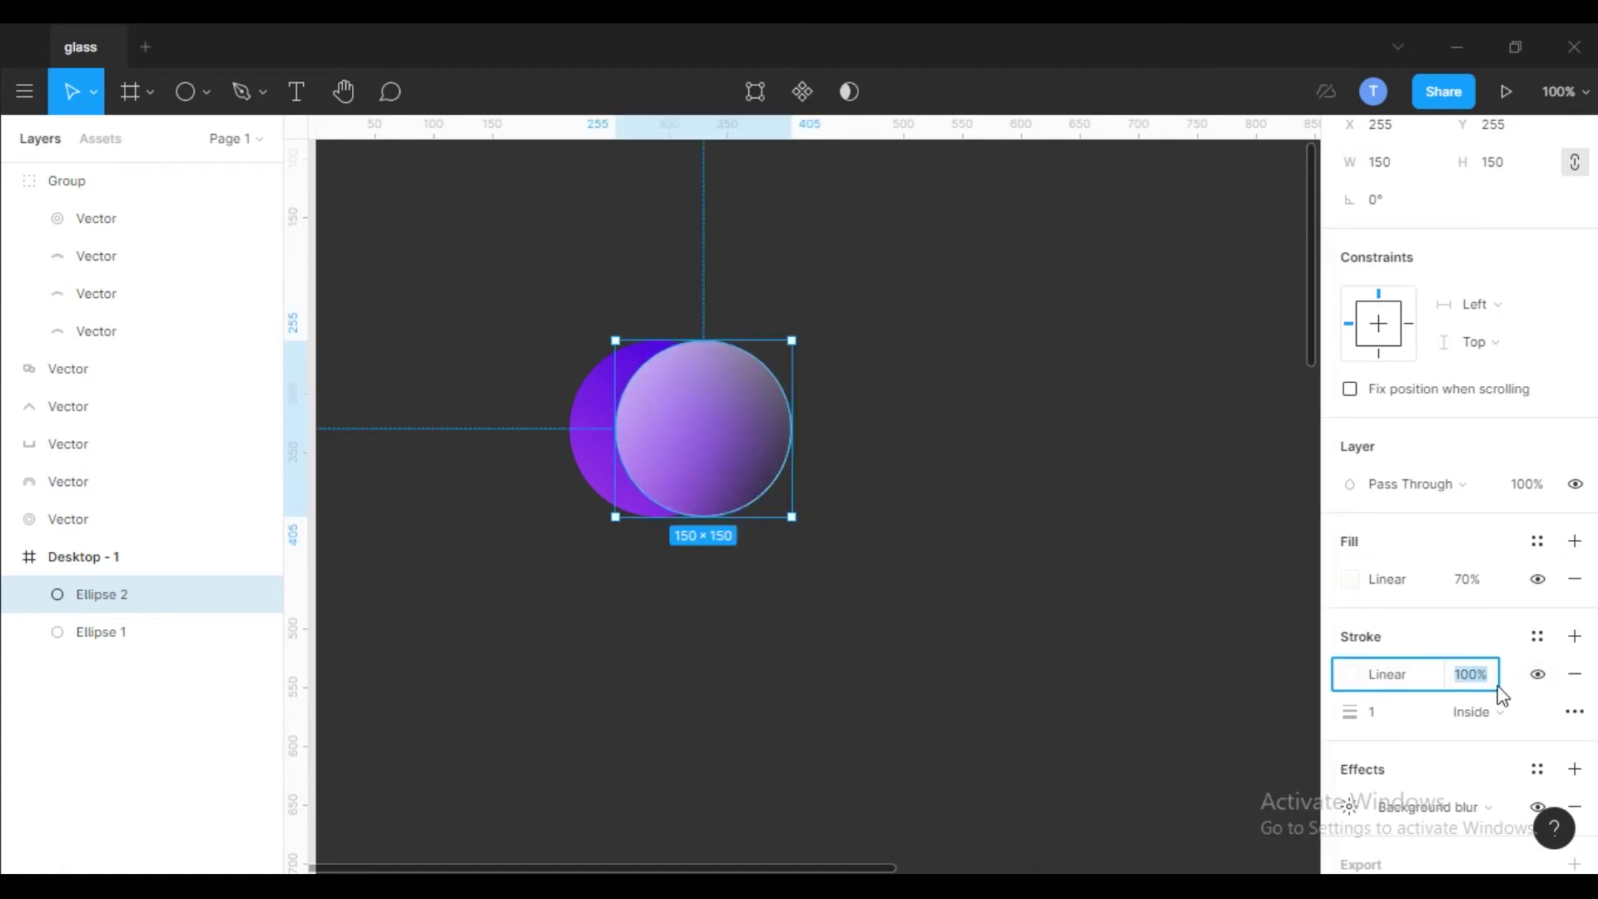
pyautogui.write('50')
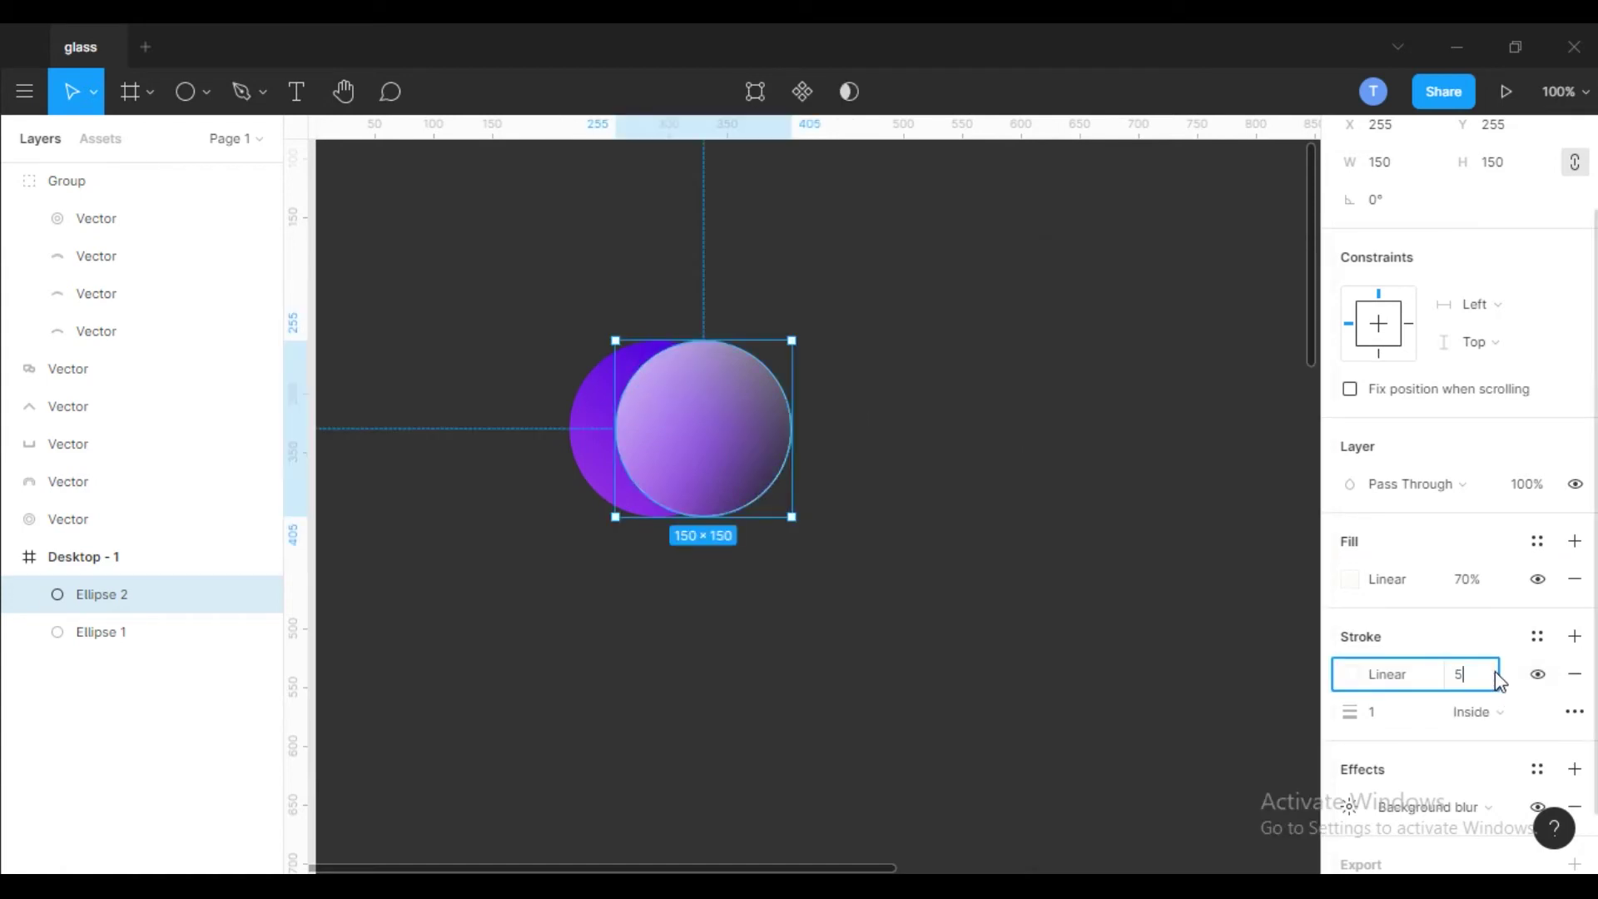
pyautogui.press('Return')
pyautogui.click(1032, 533)
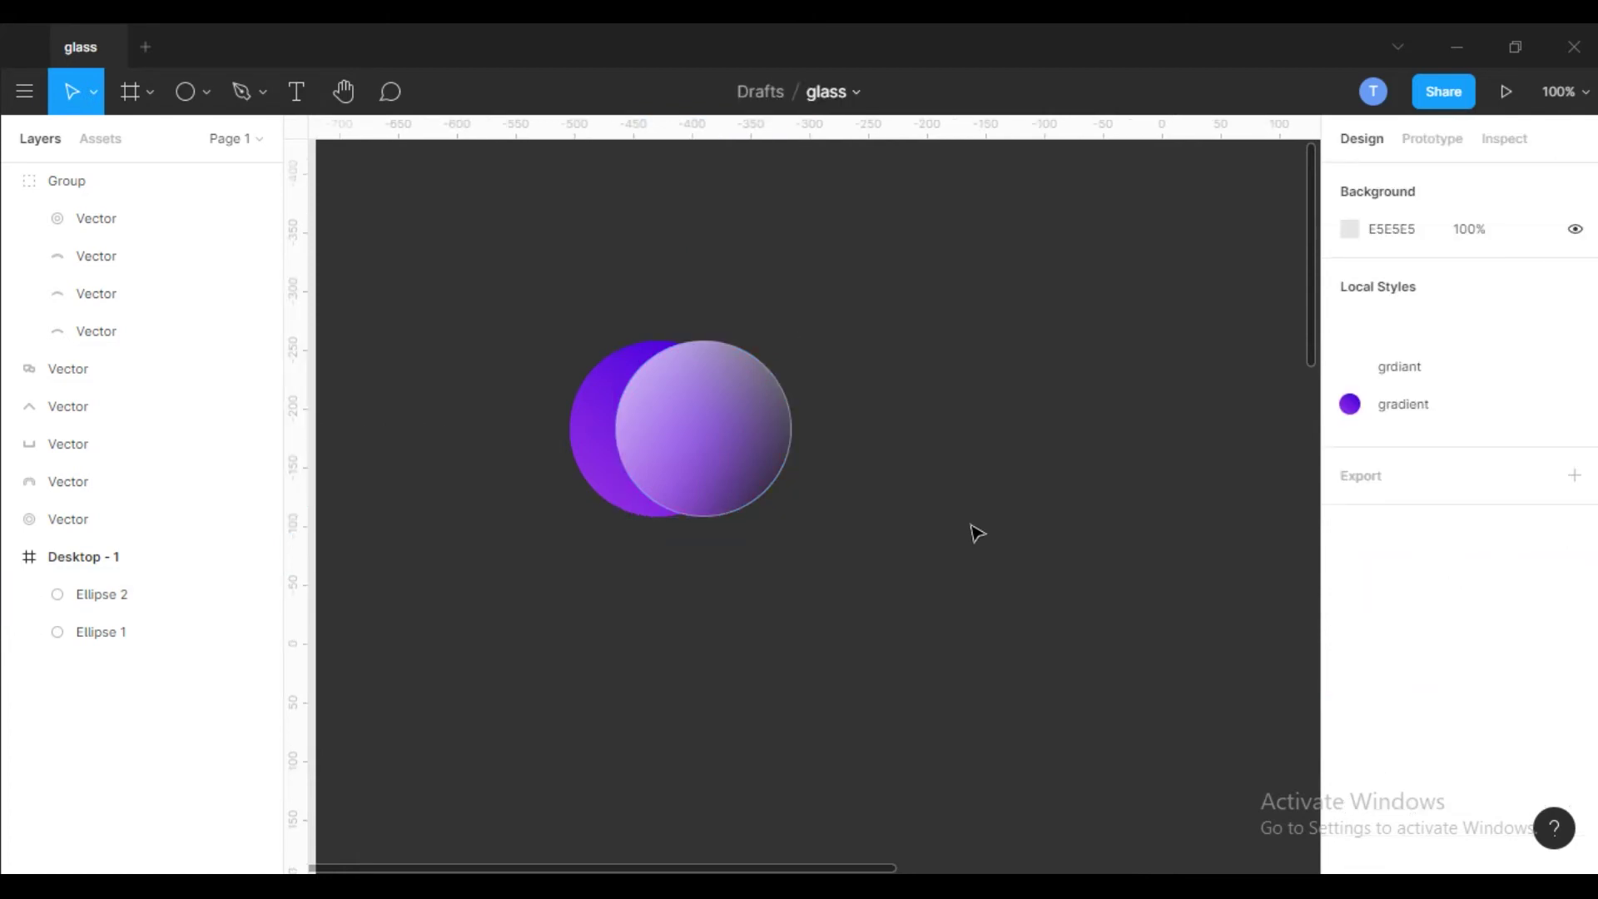
# - Set the translucent circle's fill opacity to 50%
pyautogui.click(774, 487)
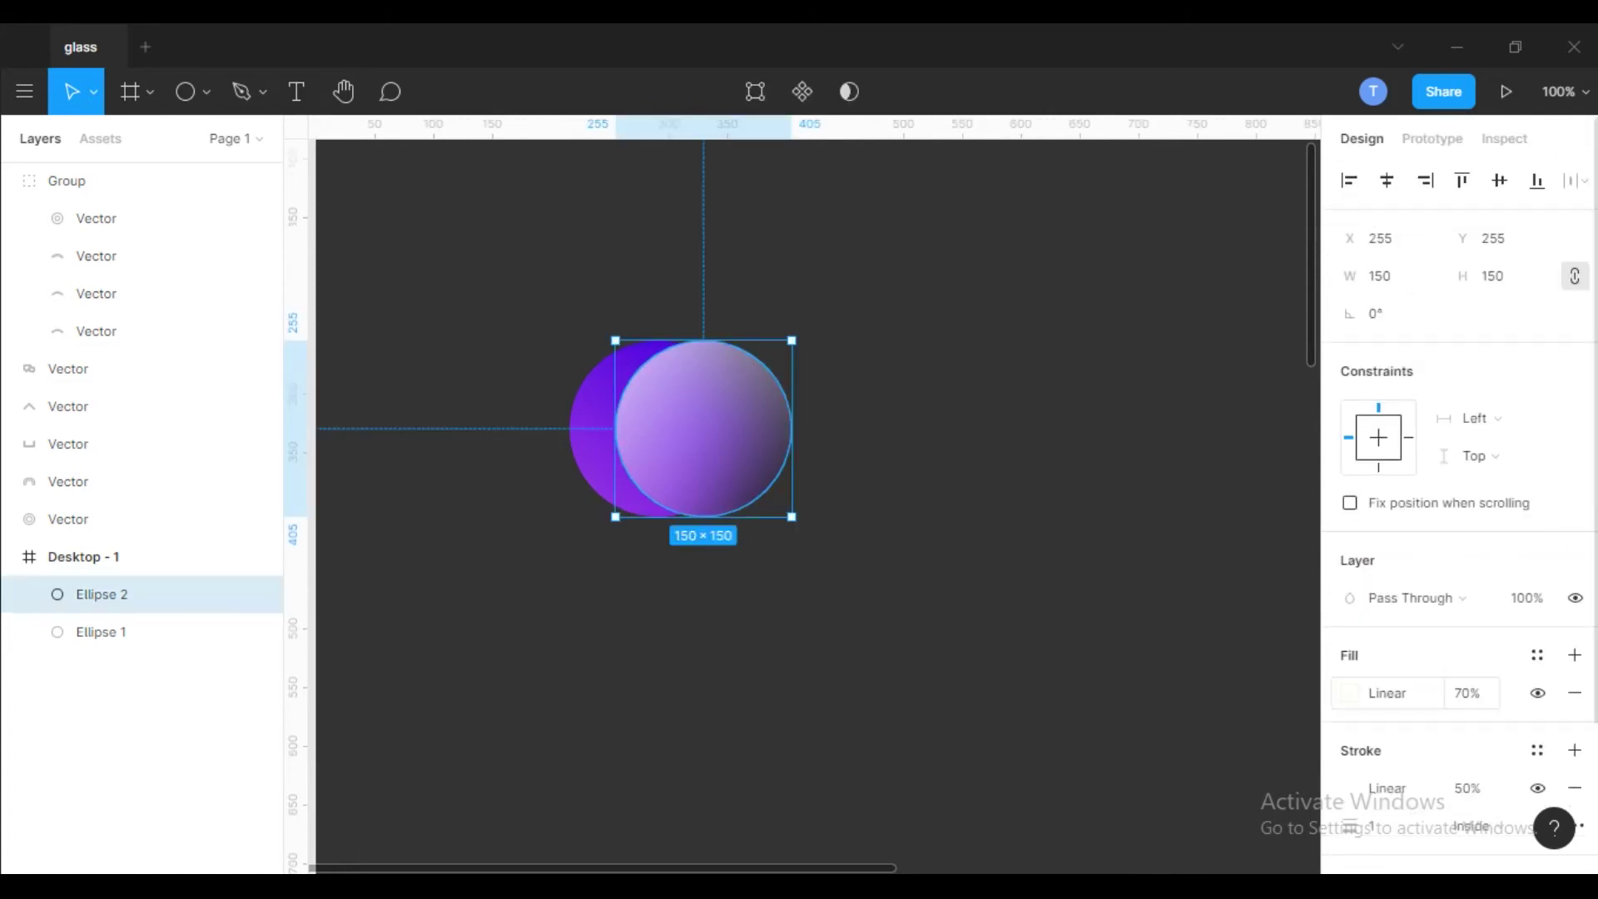
pyautogui.click(1466, 692)
pyautogui.scroll(-2, 1470, 717)
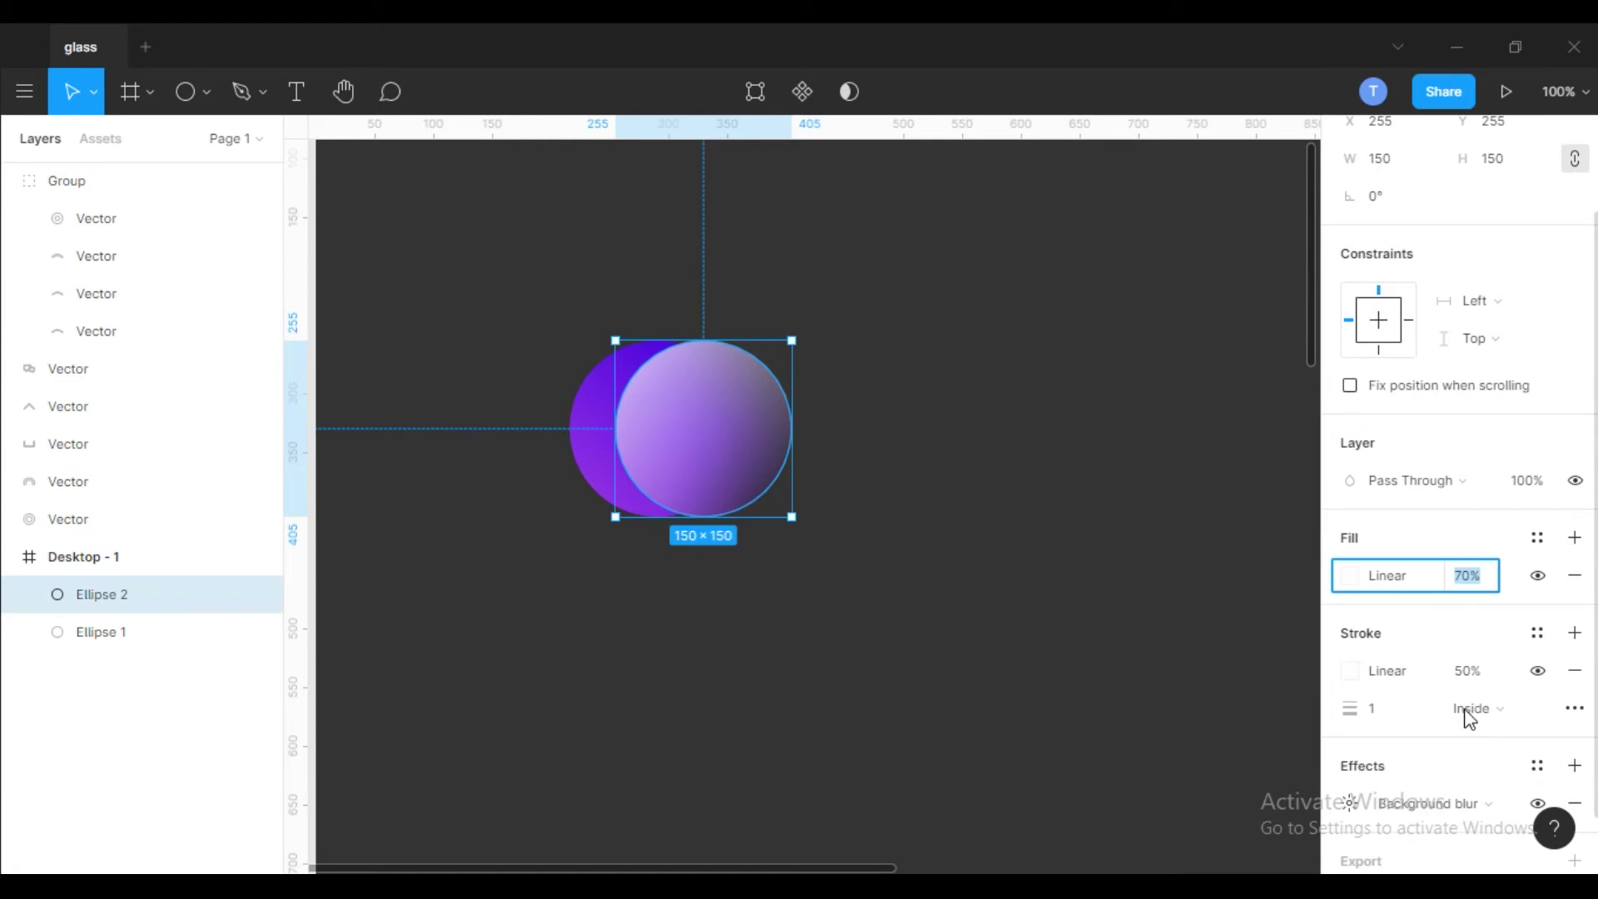
pyautogui.write('50')
pyautogui.press('Return')
pyautogui.click(740, 459)
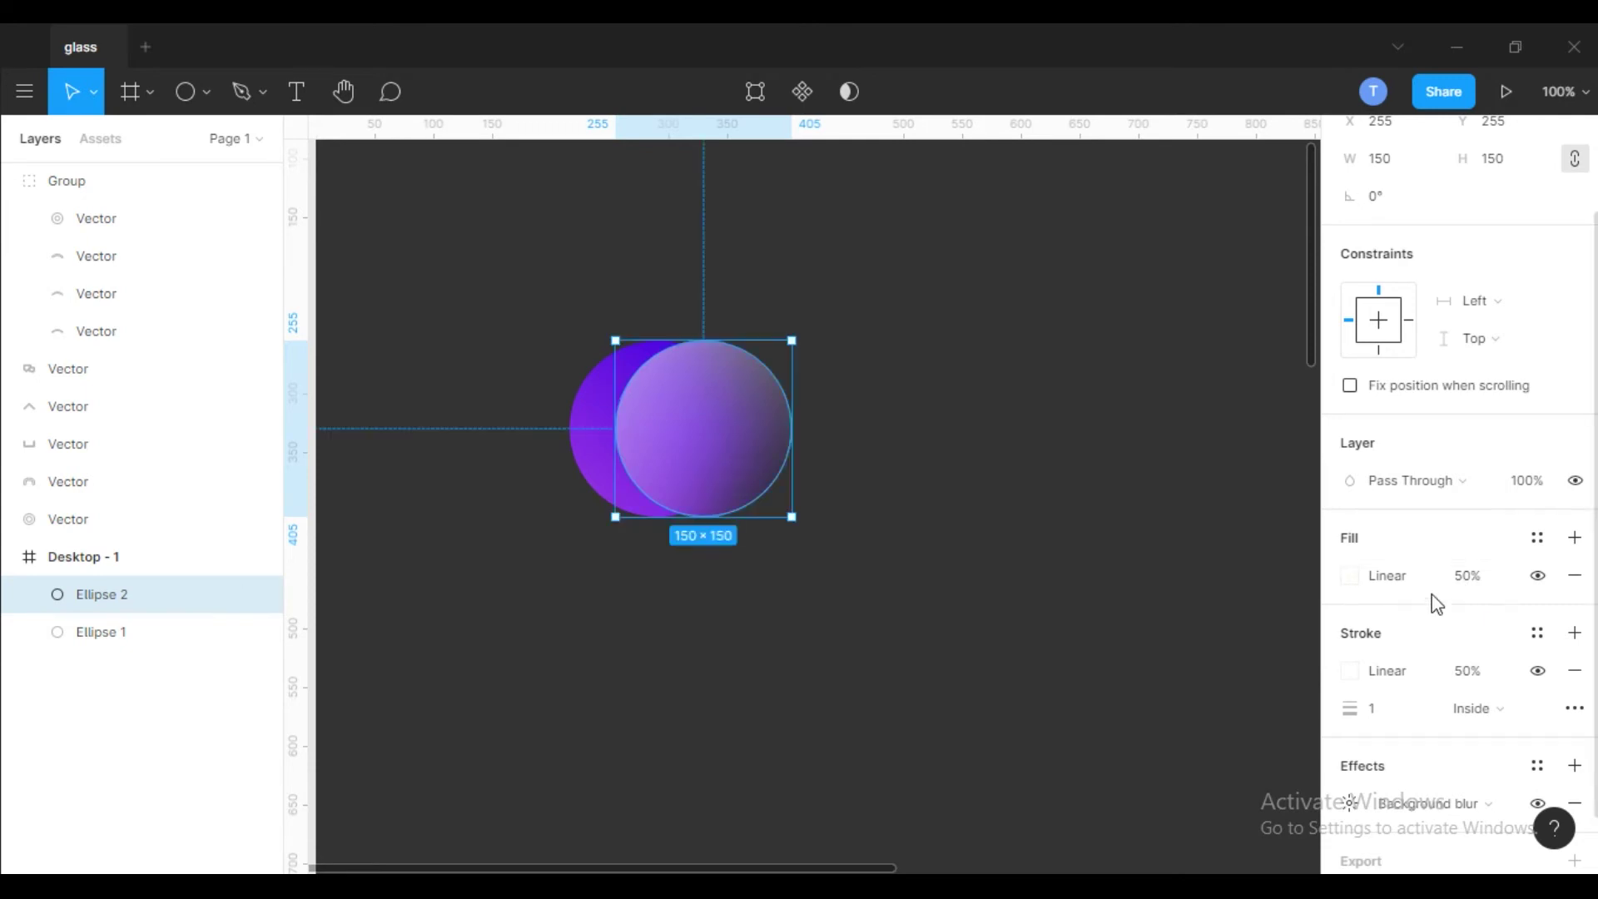
# - Set the translucent circle's fill opacity to 20%
pyautogui.click(1470, 577)
pyautogui.write('20')
pyautogui.press('Return')
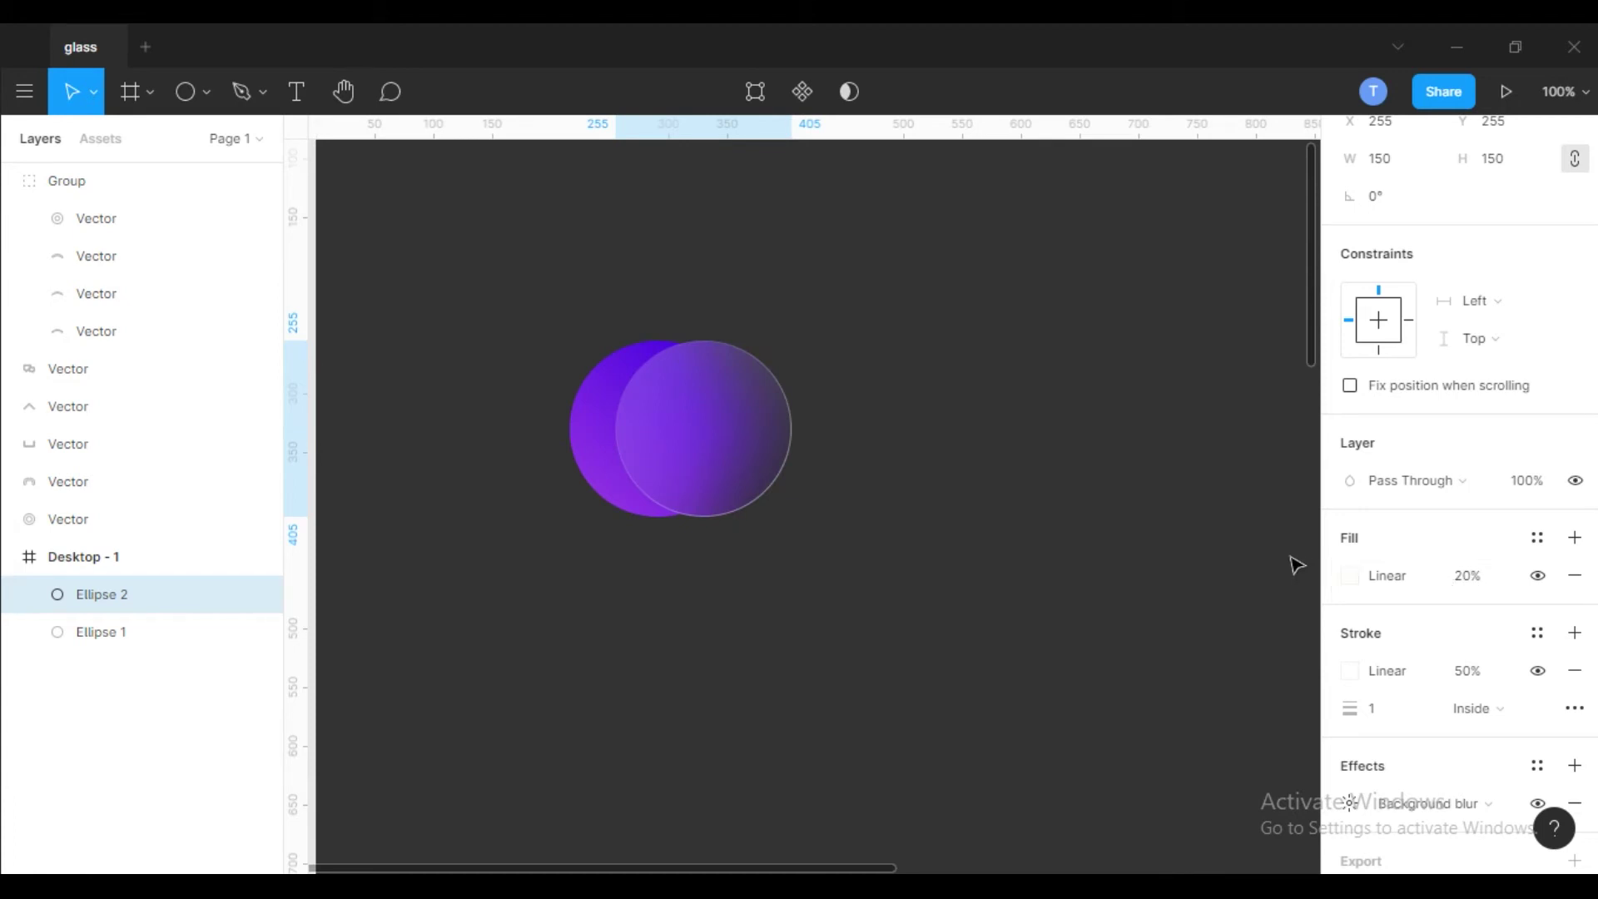
pyautogui.click(962, 582)
# - Set the translucent circle's fill opacity to 35%
pyautogui.click(720, 474)
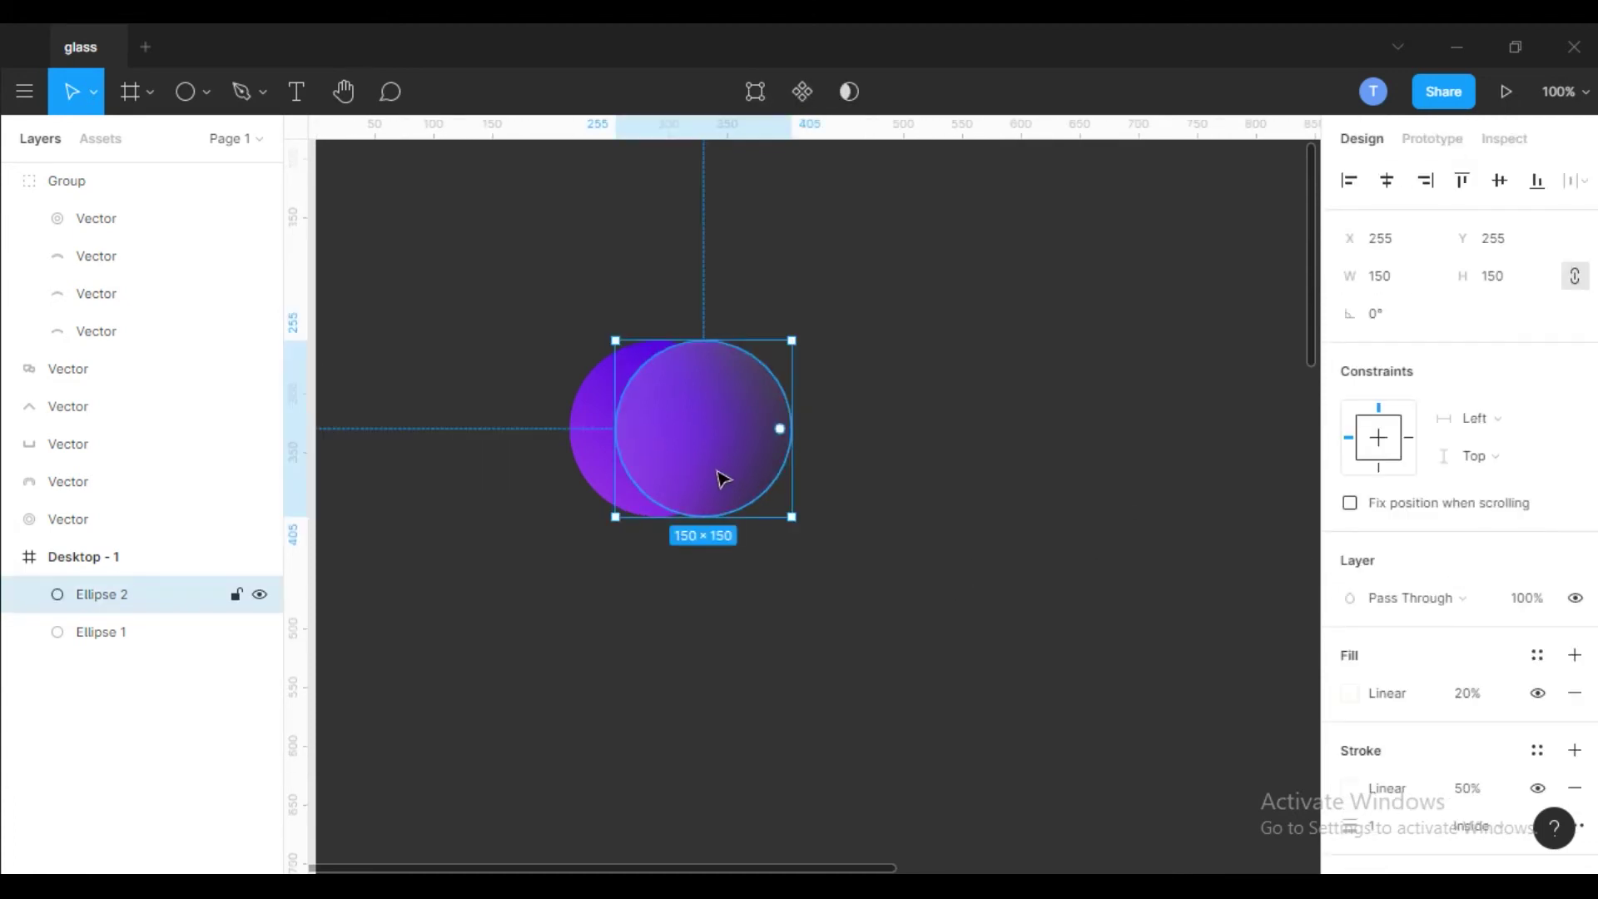
pyautogui.click(1472, 692)
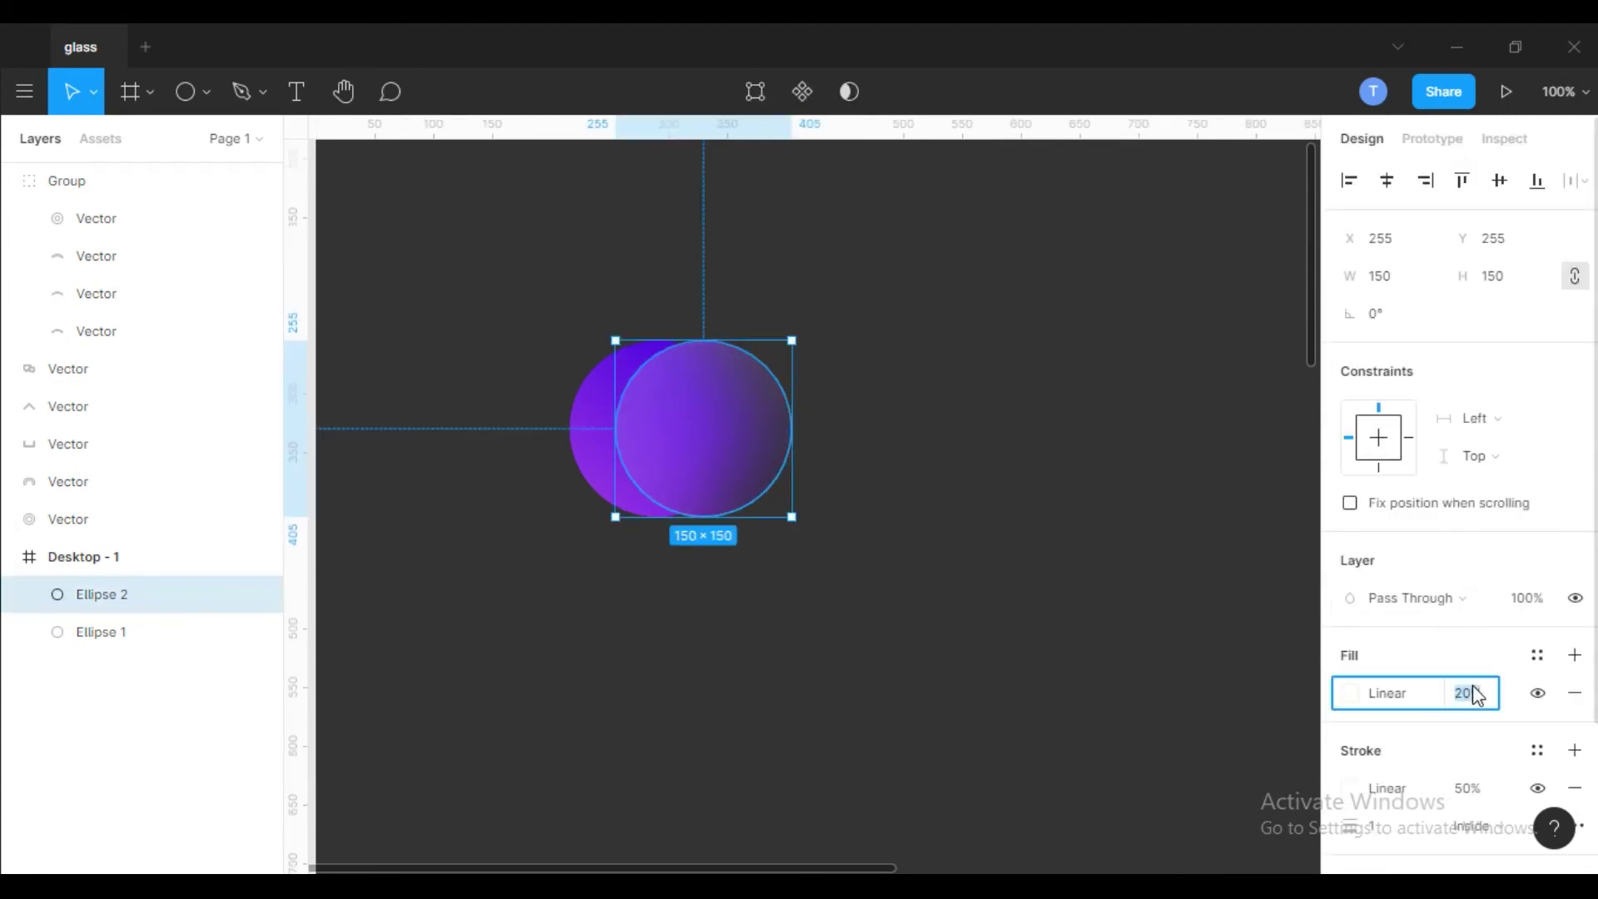
pyautogui.write('30')
pyautogui.press('Return')
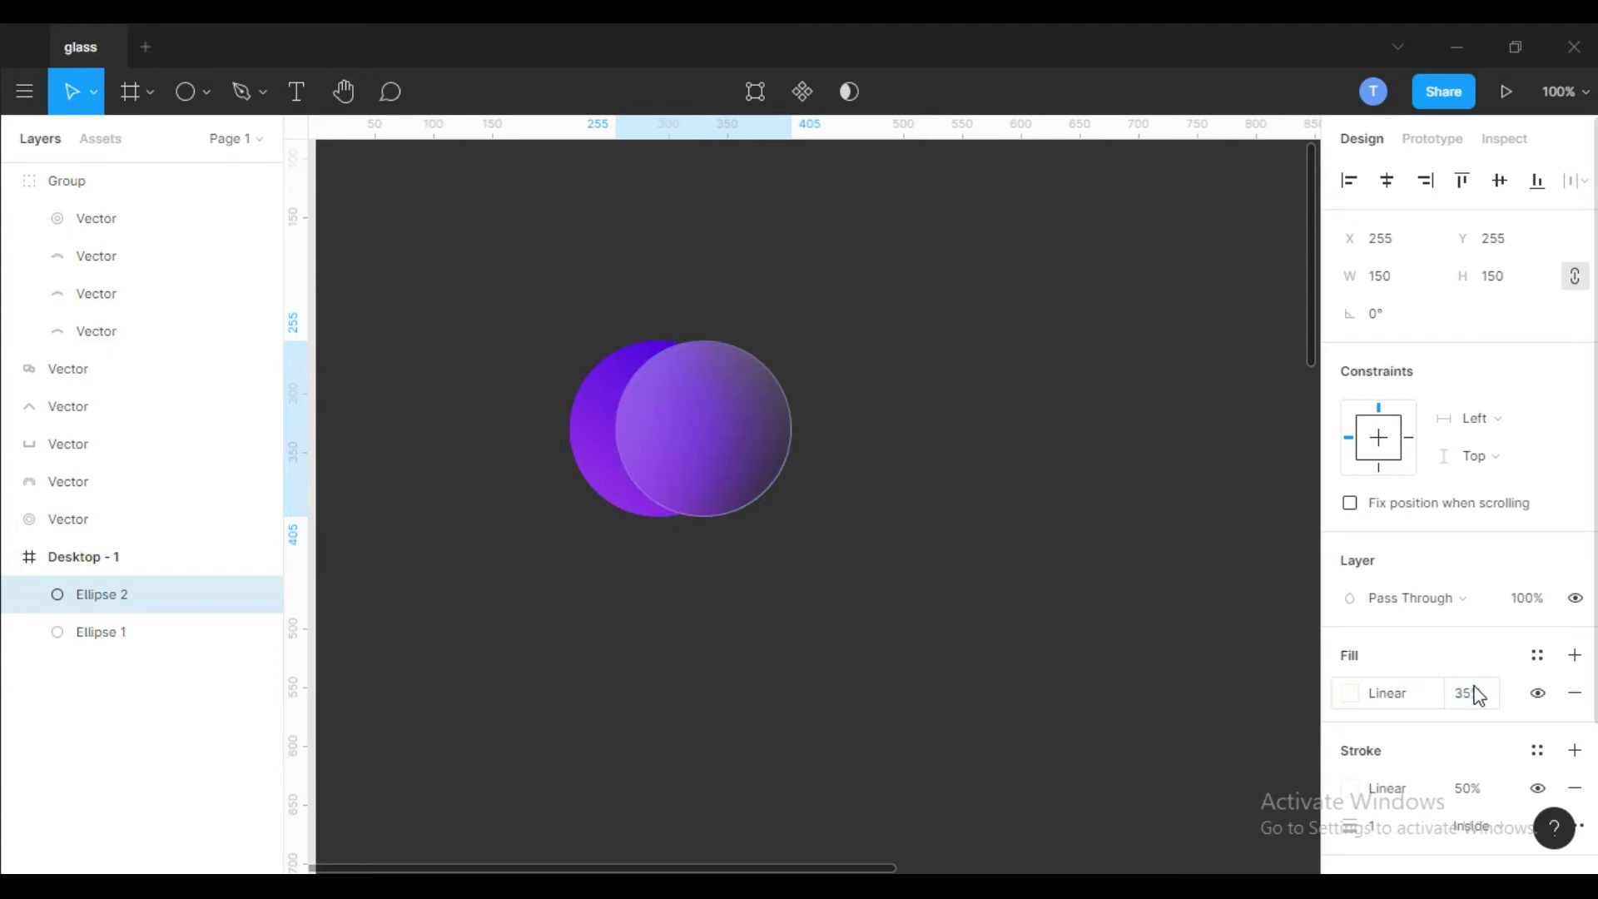
pyautogui.click(899, 632)
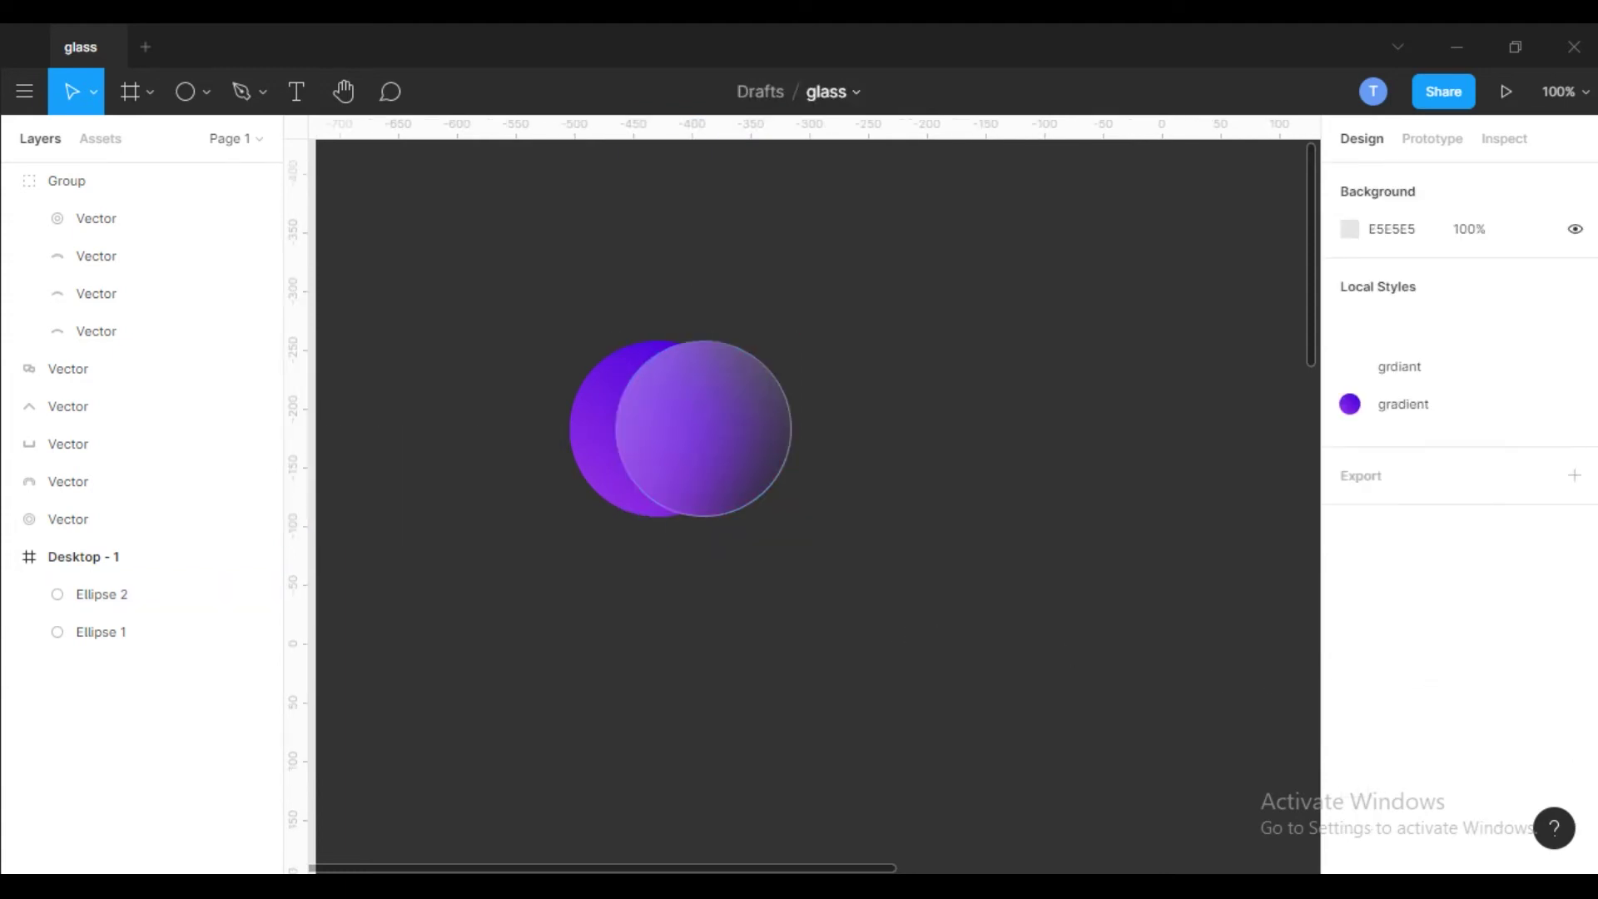
# - Shrink the purple gradient circle to about 133 × 133 and move it down to about Y 286, behind the translucent circle's lower left
pyautogui.click(100, 632)
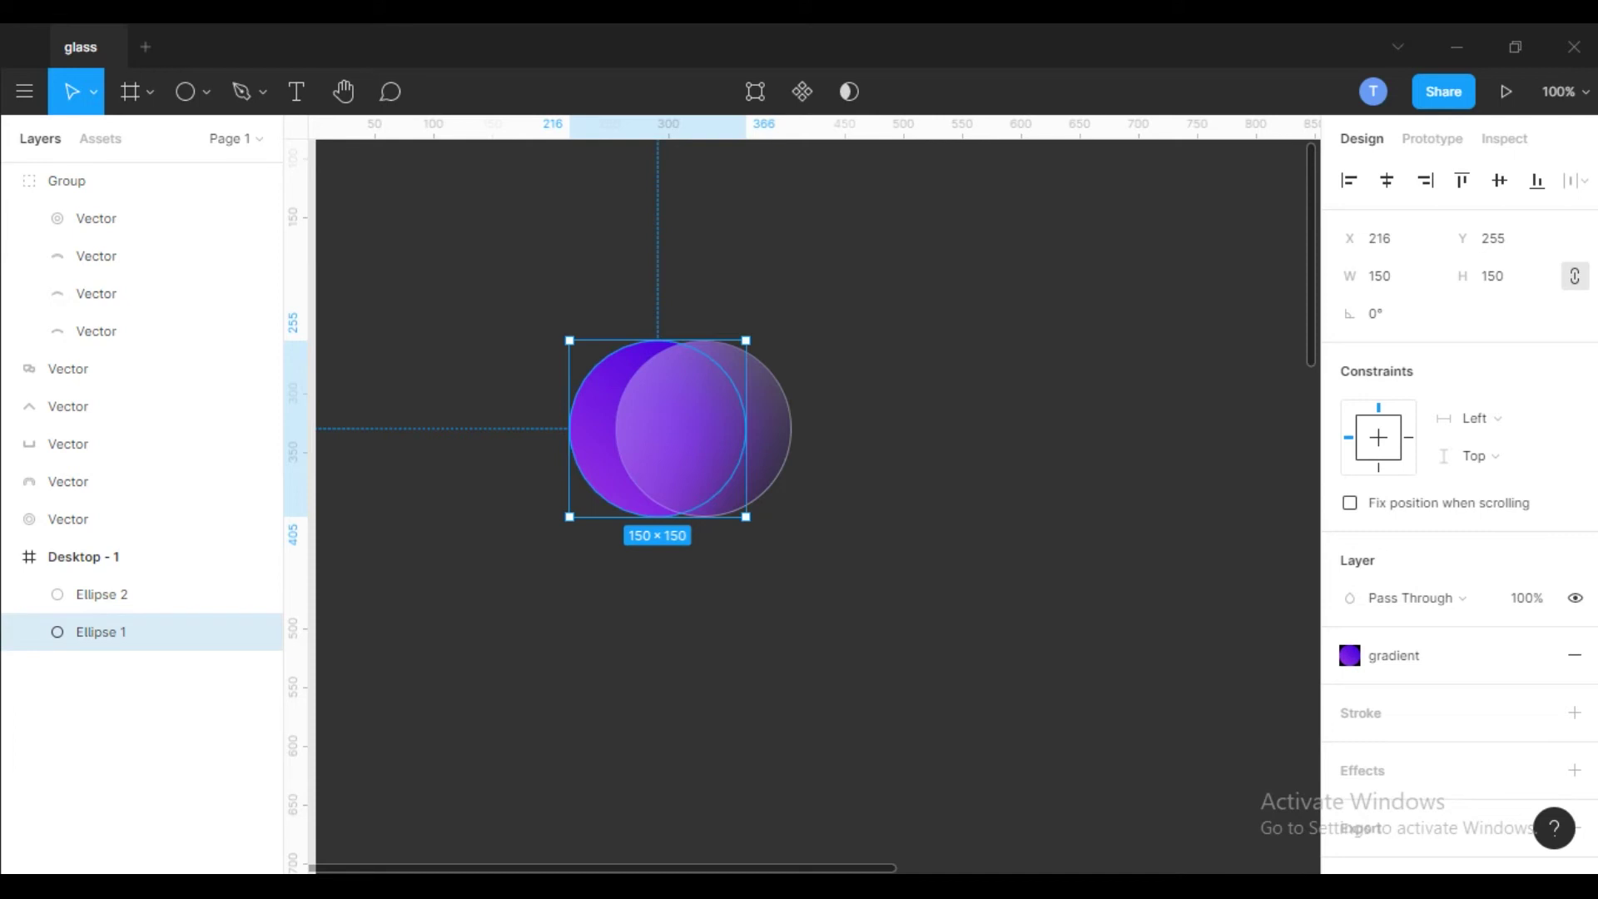
pyautogui.moveTo(569, 340); pyautogui.dragTo(588, 359)
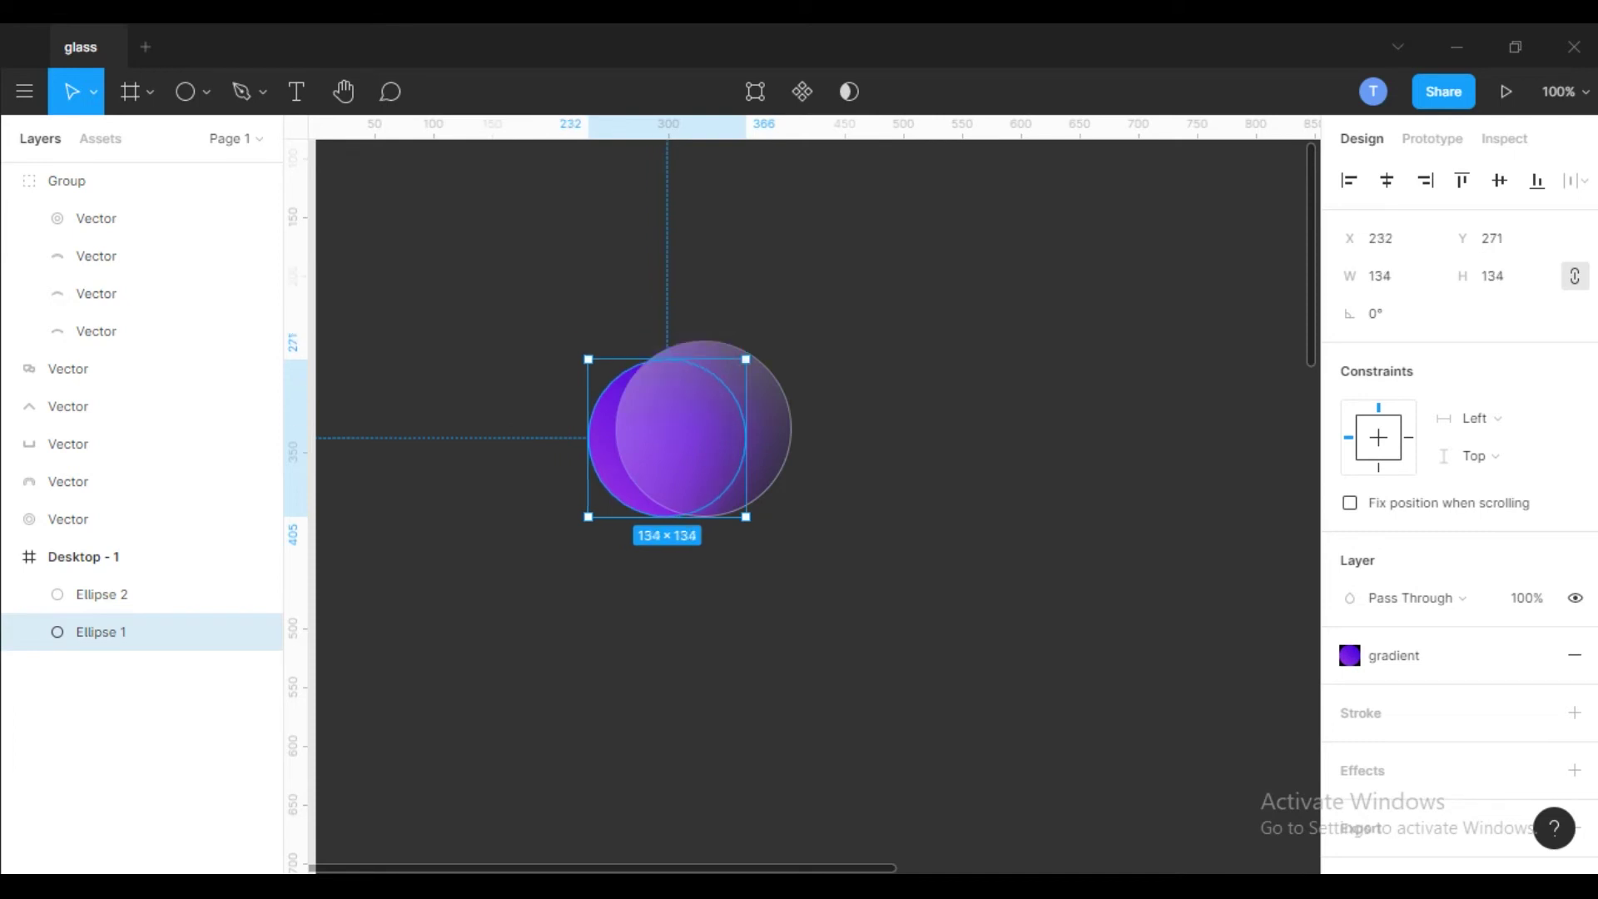
pyautogui.moveTo(606, 476); pyautogui.dragTo(606, 492)
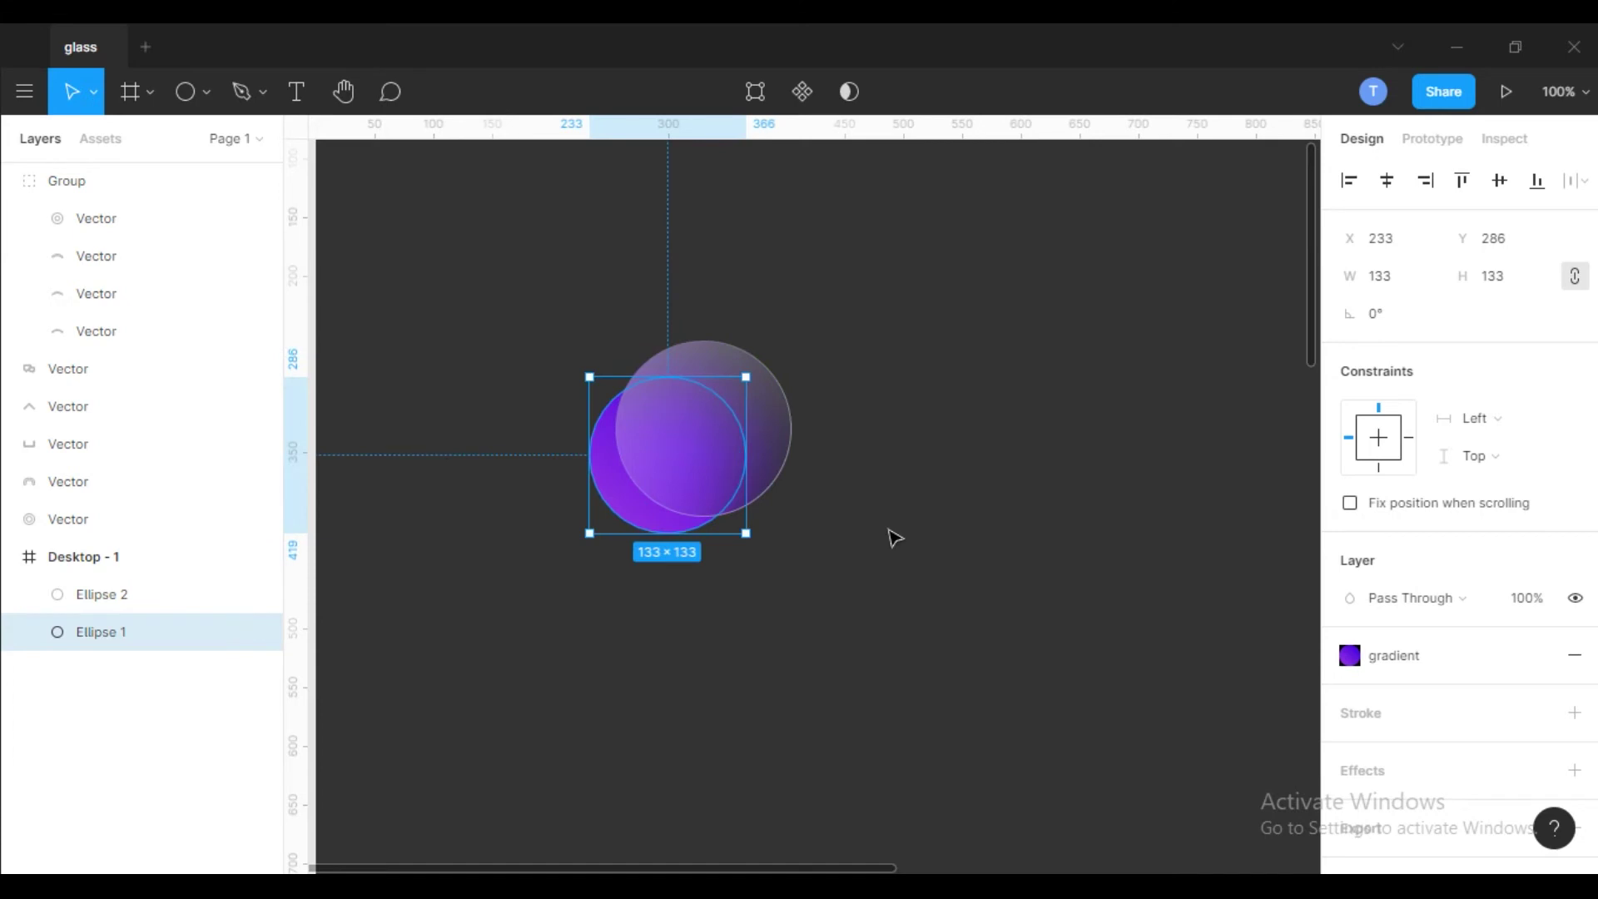
pyautogui.click(932, 524)
pyautogui.moveTo(488, 335); pyautogui.dragTo(792, 599)
pyautogui.click(864, 610)
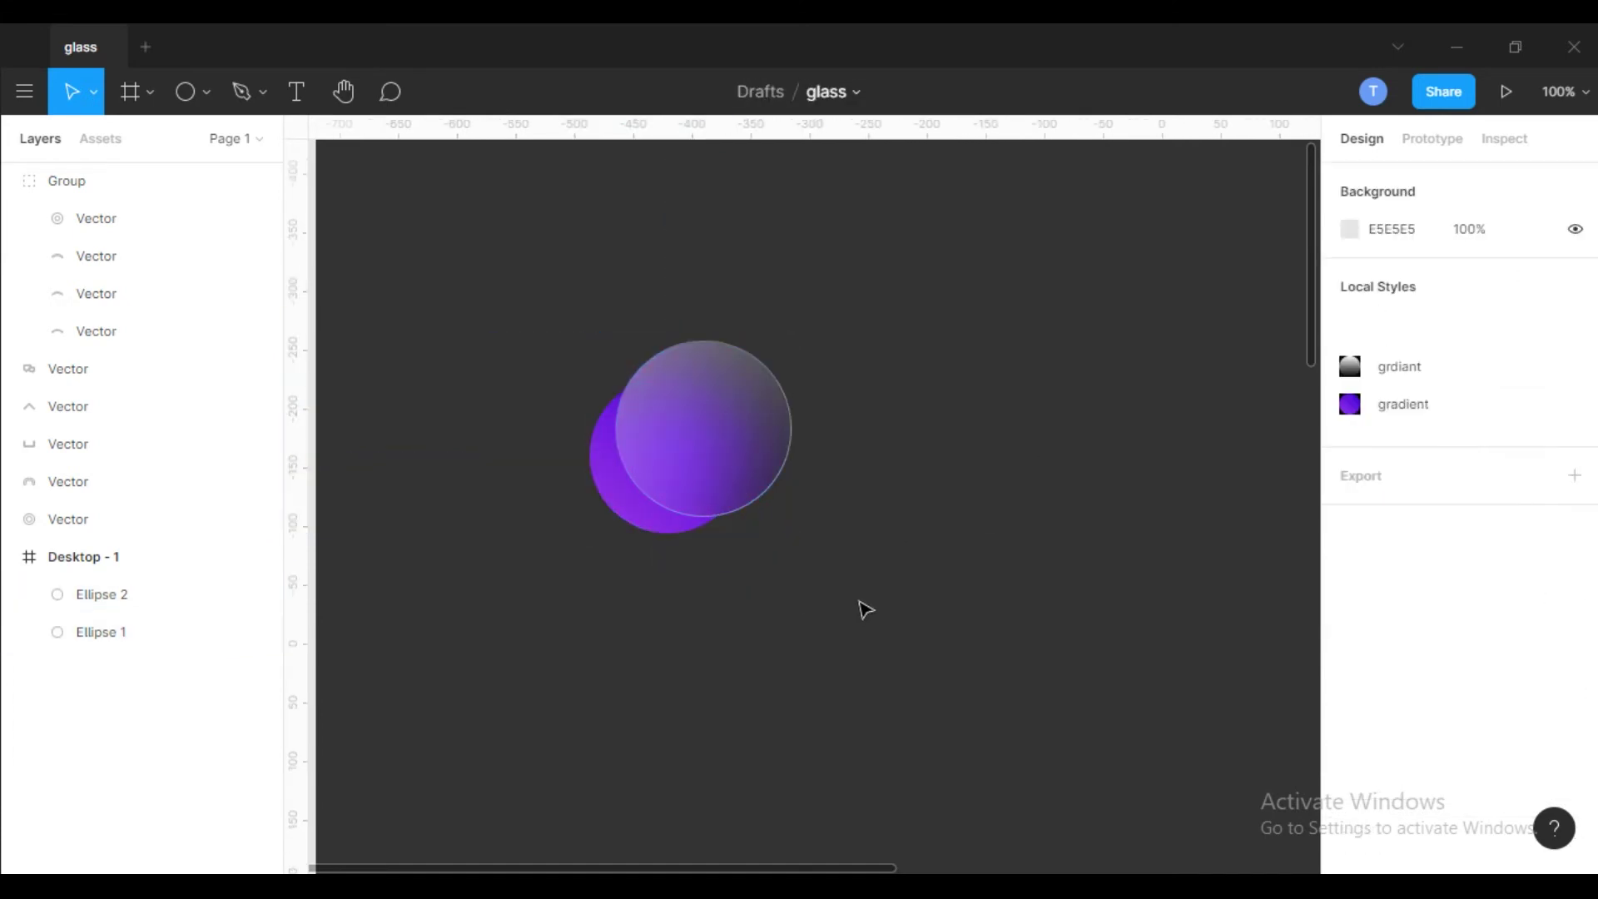
# - Move the white speech-bubble icon from below the frame onto the overlapping circles in Desktop - 1
pyautogui.press('-')
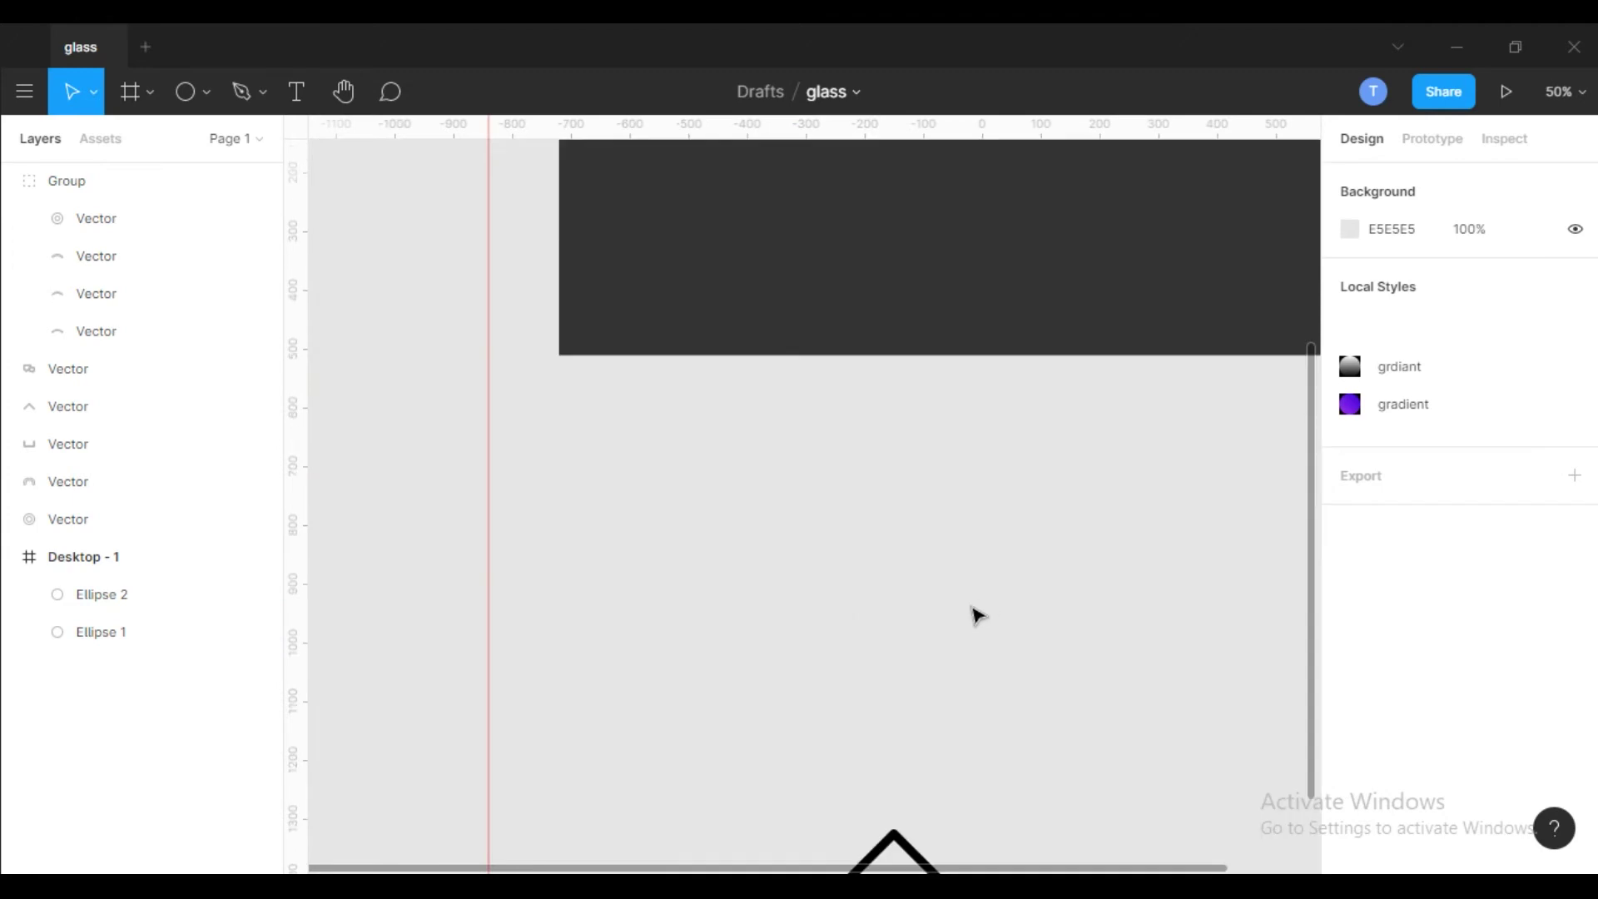
pyautogui.scroll(-3, 966, 613)
pyautogui.click(1032, 774)
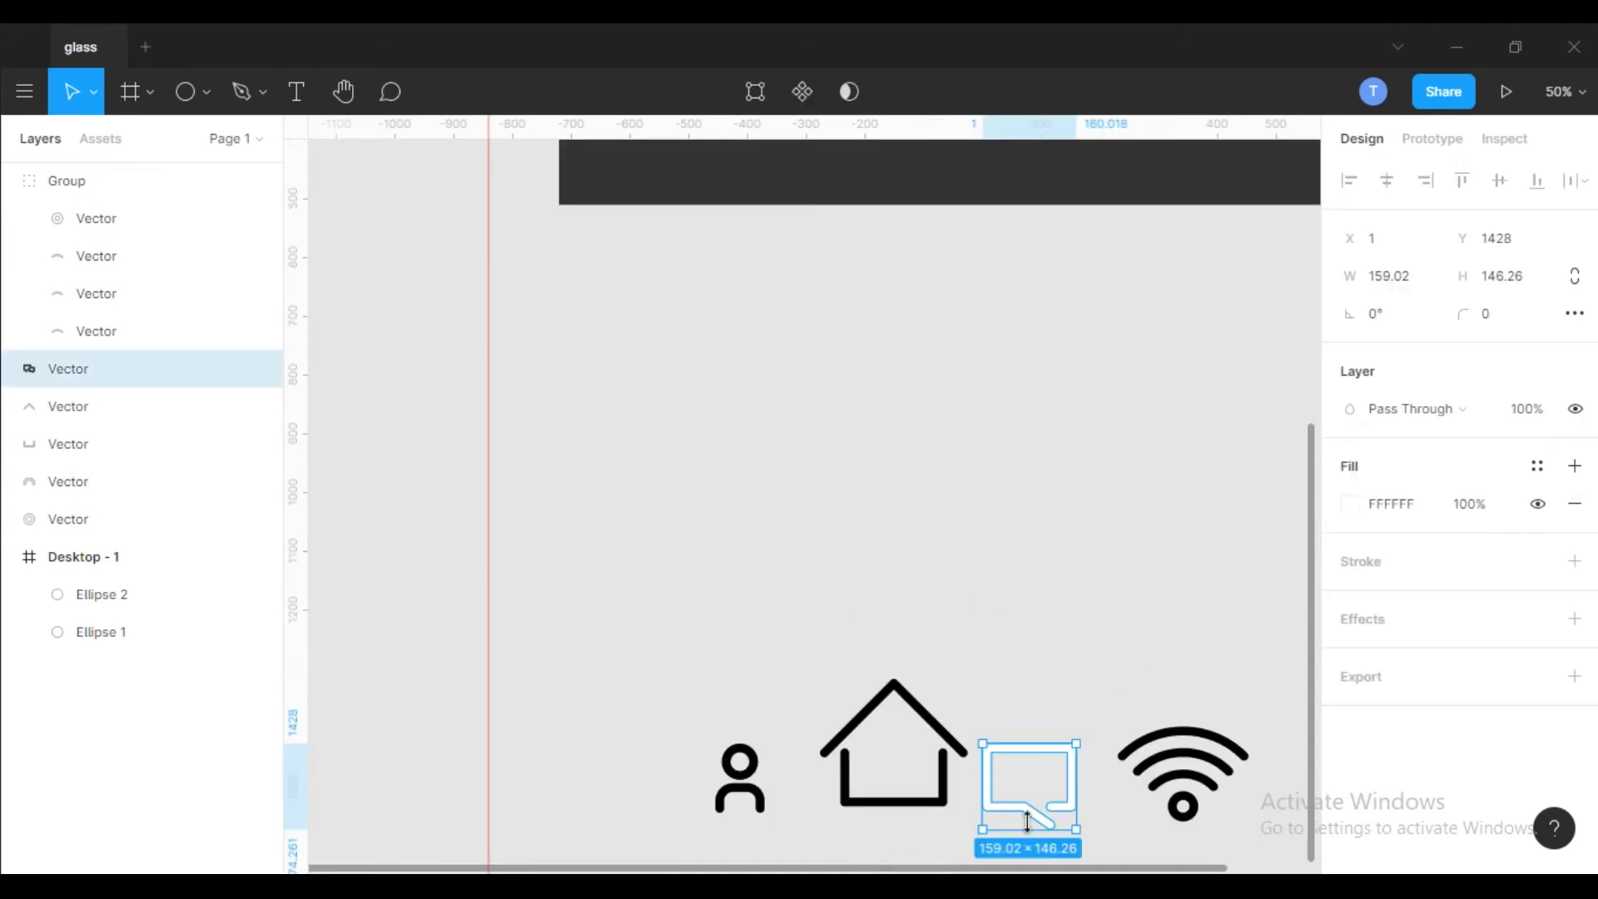
pyautogui.moveTo(1029, 822); pyautogui.dragTo(917, 313)
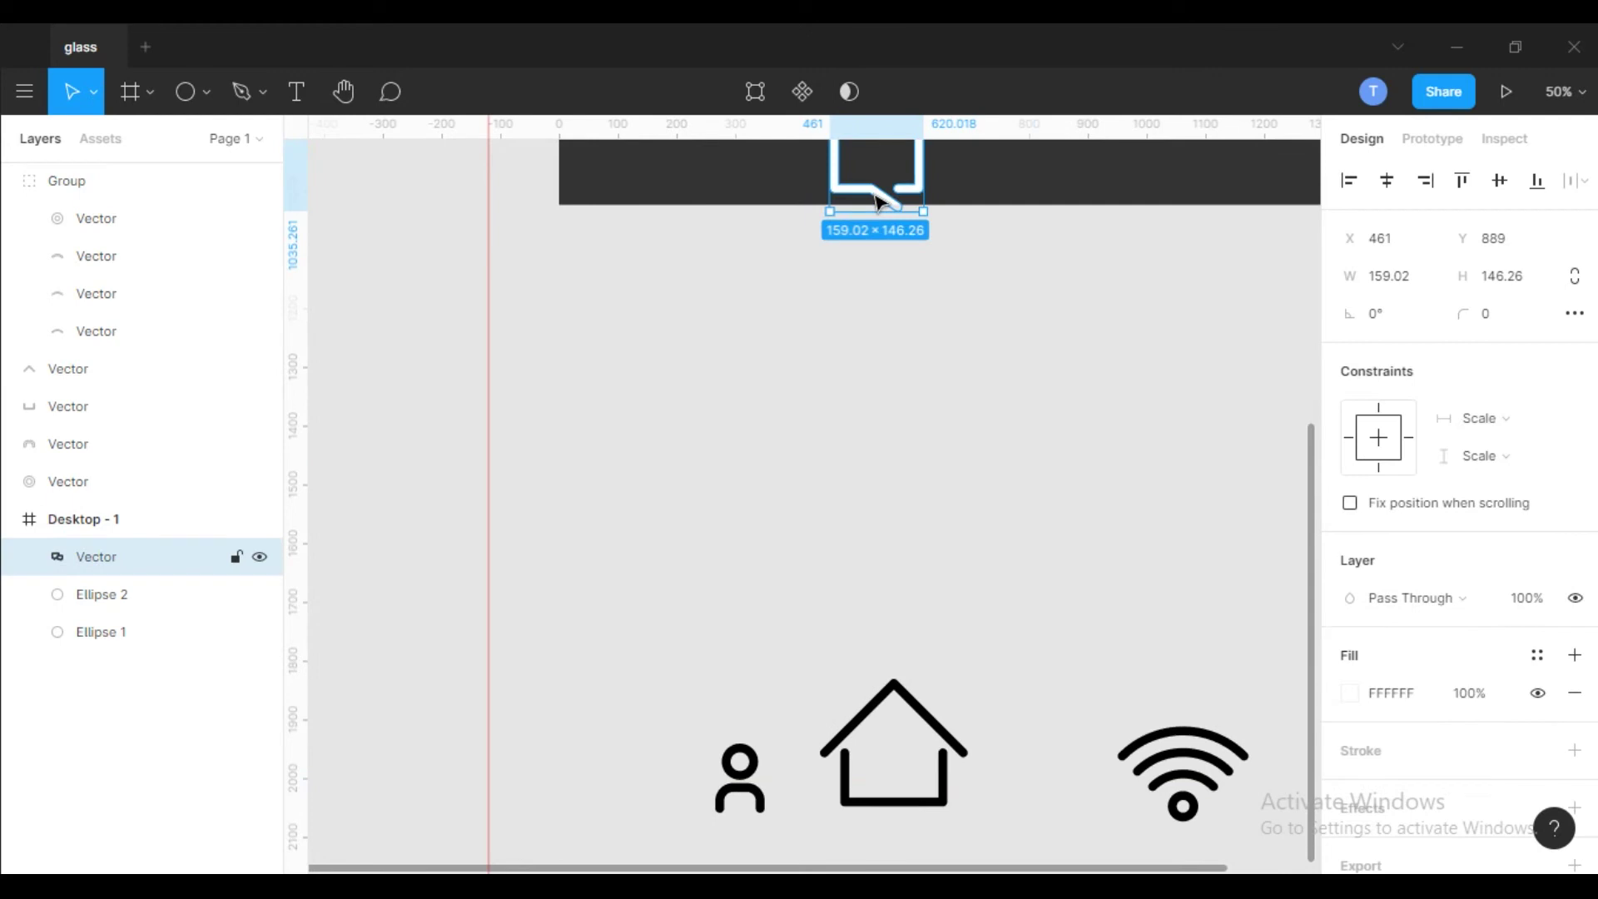
pyautogui.scroll(10, 873, 203)
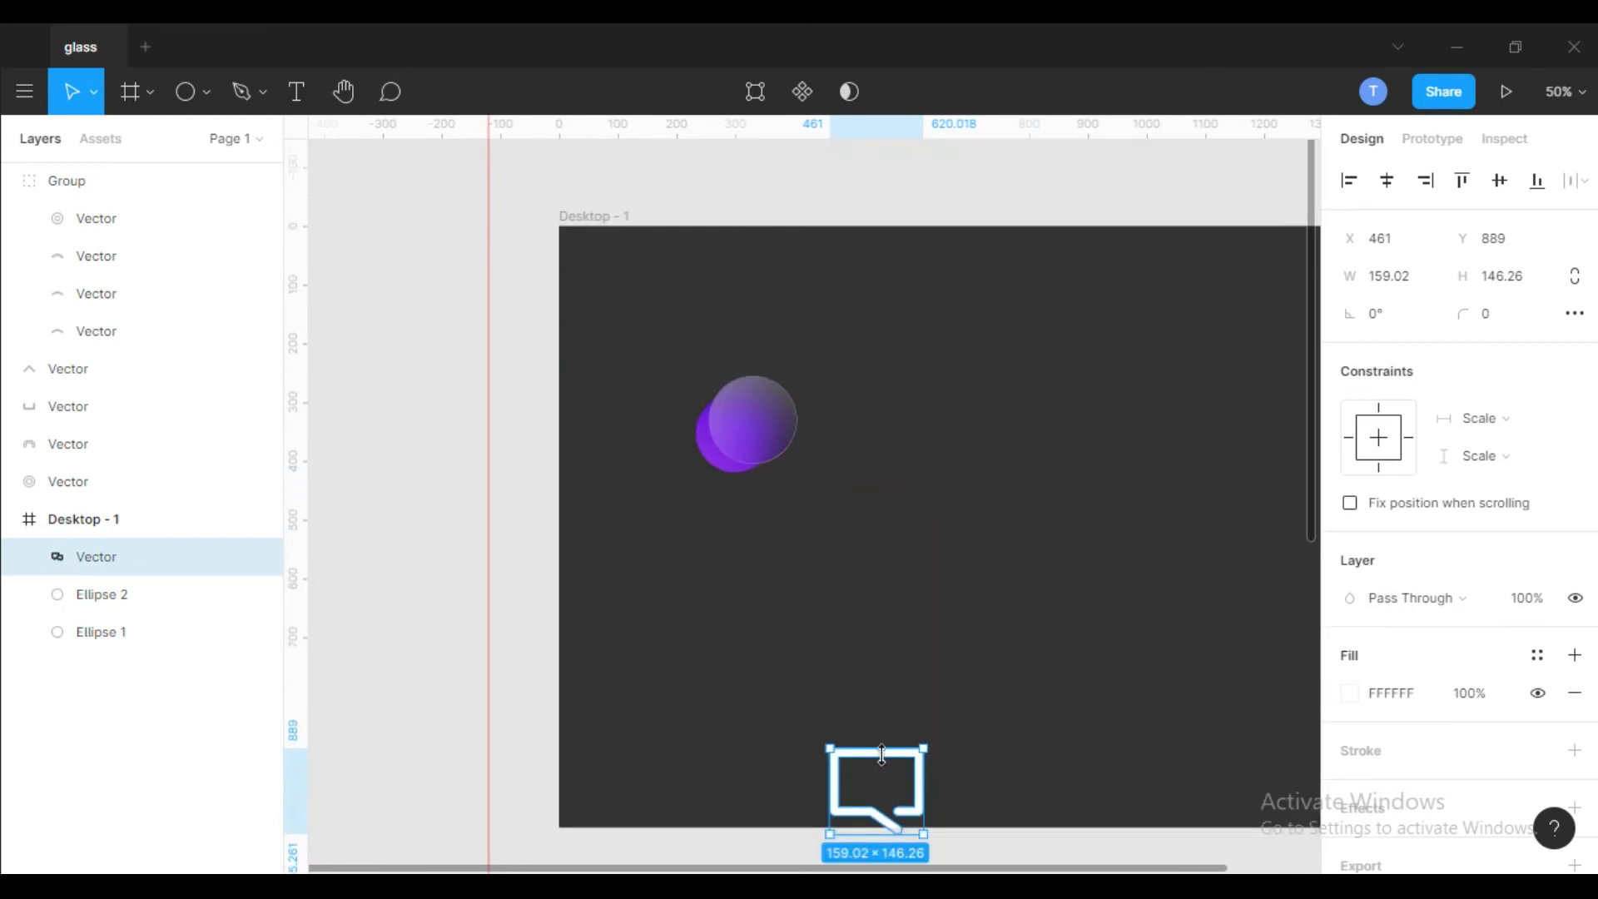
pyautogui.moveTo(890, 771); pyautogui.dragTo(755, 391)
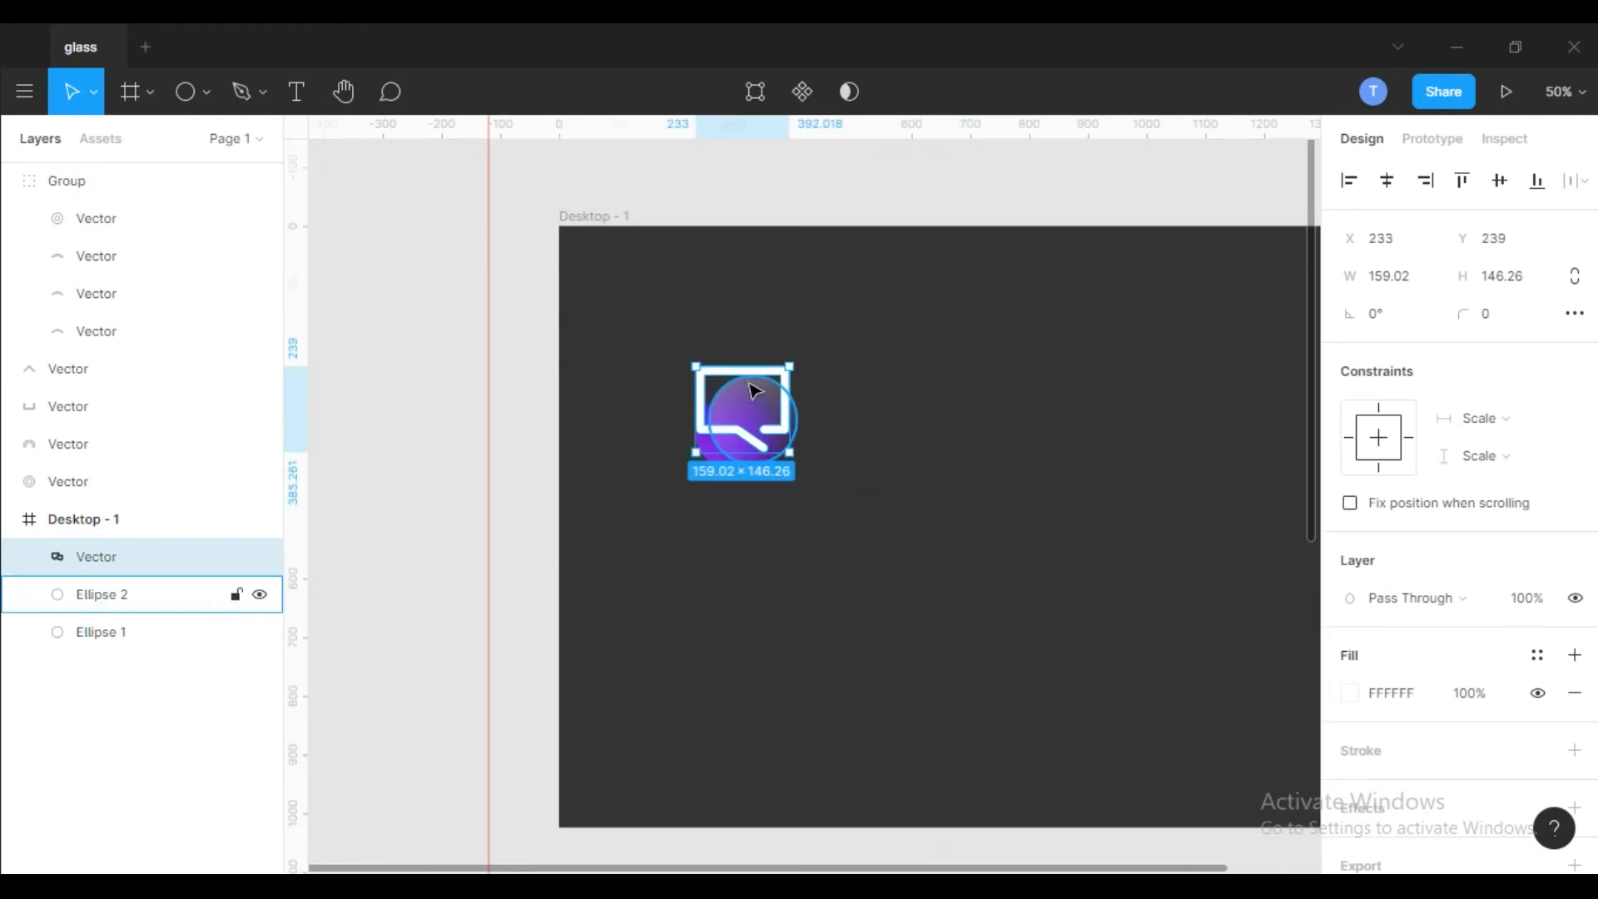
# - Scale the speech-bubble icon down to about 66 × 60 and move it inside the translucent circle
pyautogui.hotkey('ctrl', '=')
pyautogui.hotkey('ctrl', '=')
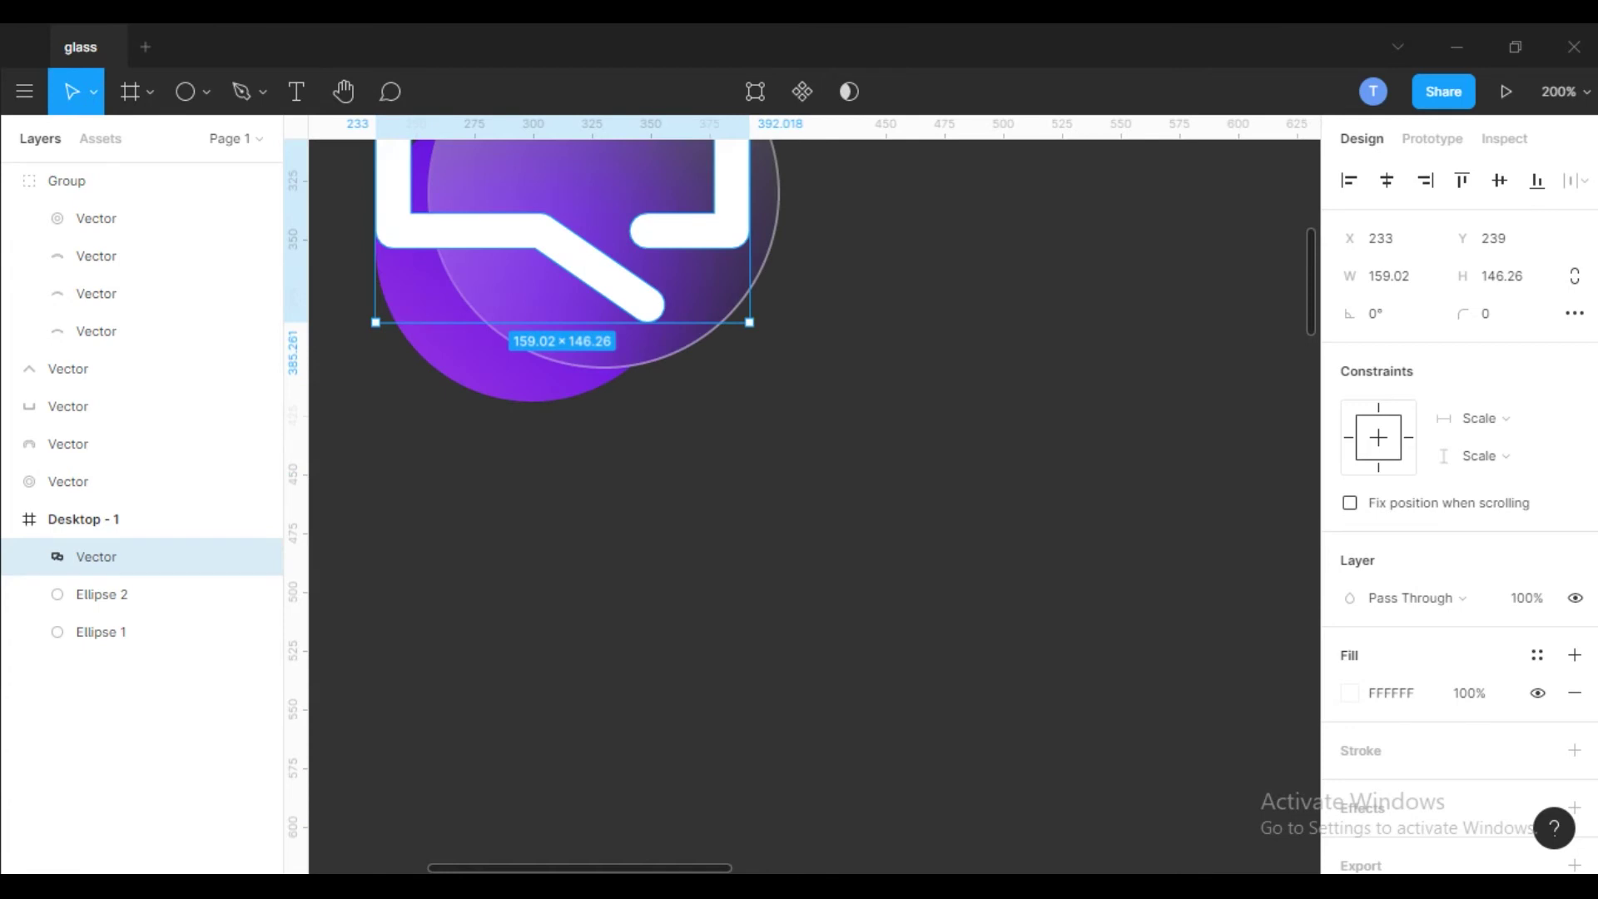
pyautogui.scroll(3, 813, 499)
pyautogui.moveTo(749, 219); pyautogui.dragTo(532, 423)
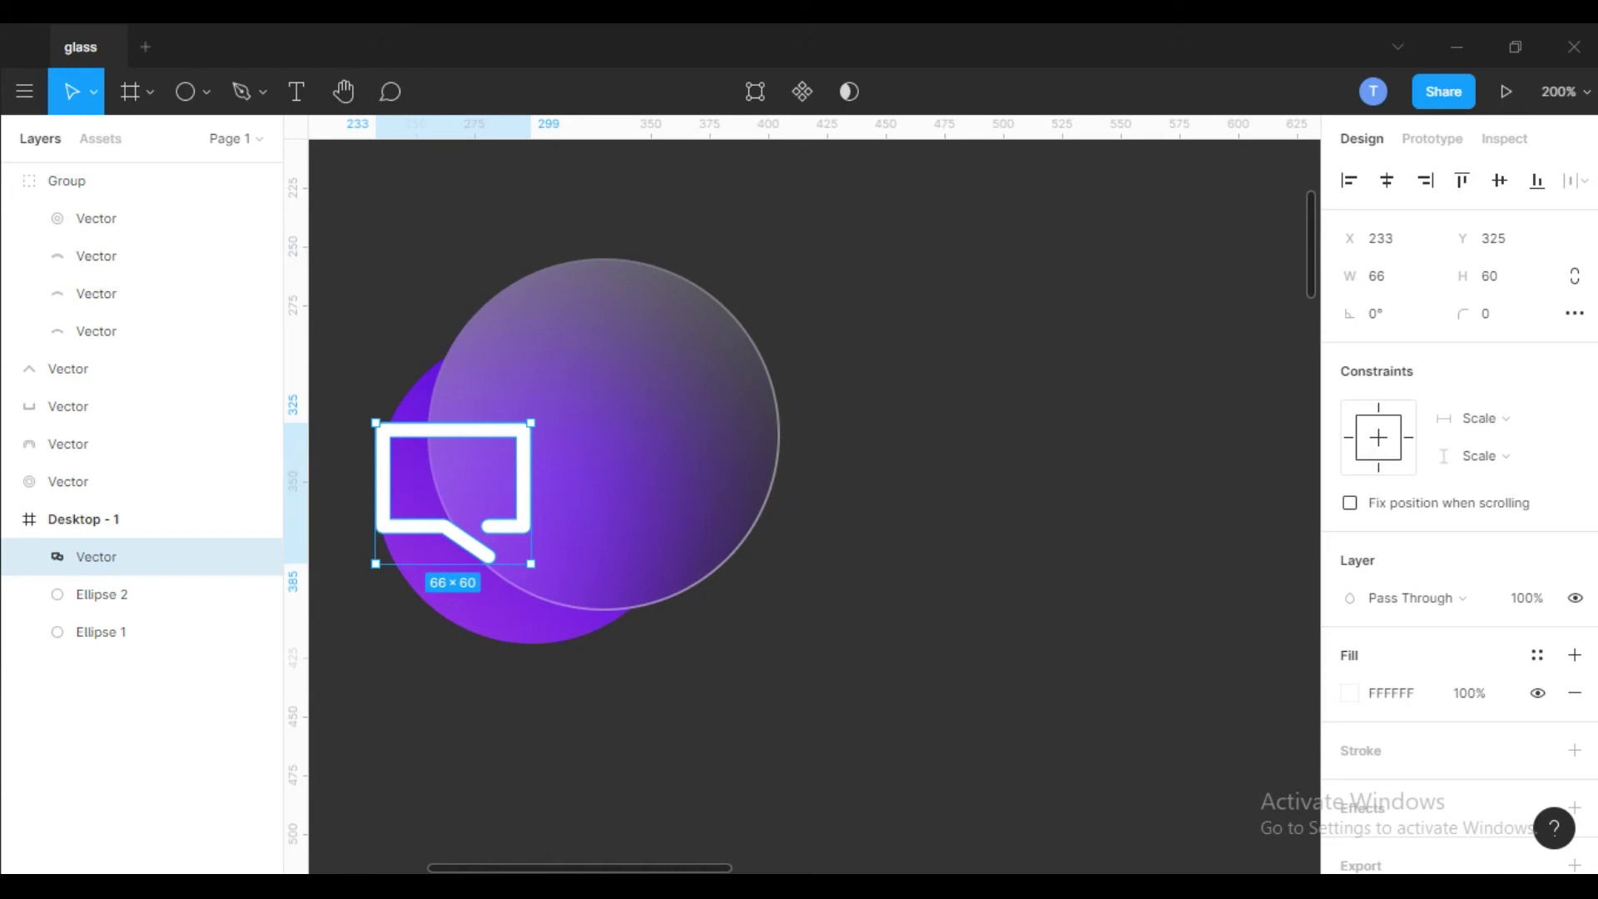
pyautogui.moveTo(466, 429); pyautogui.dragTo(597, 429)
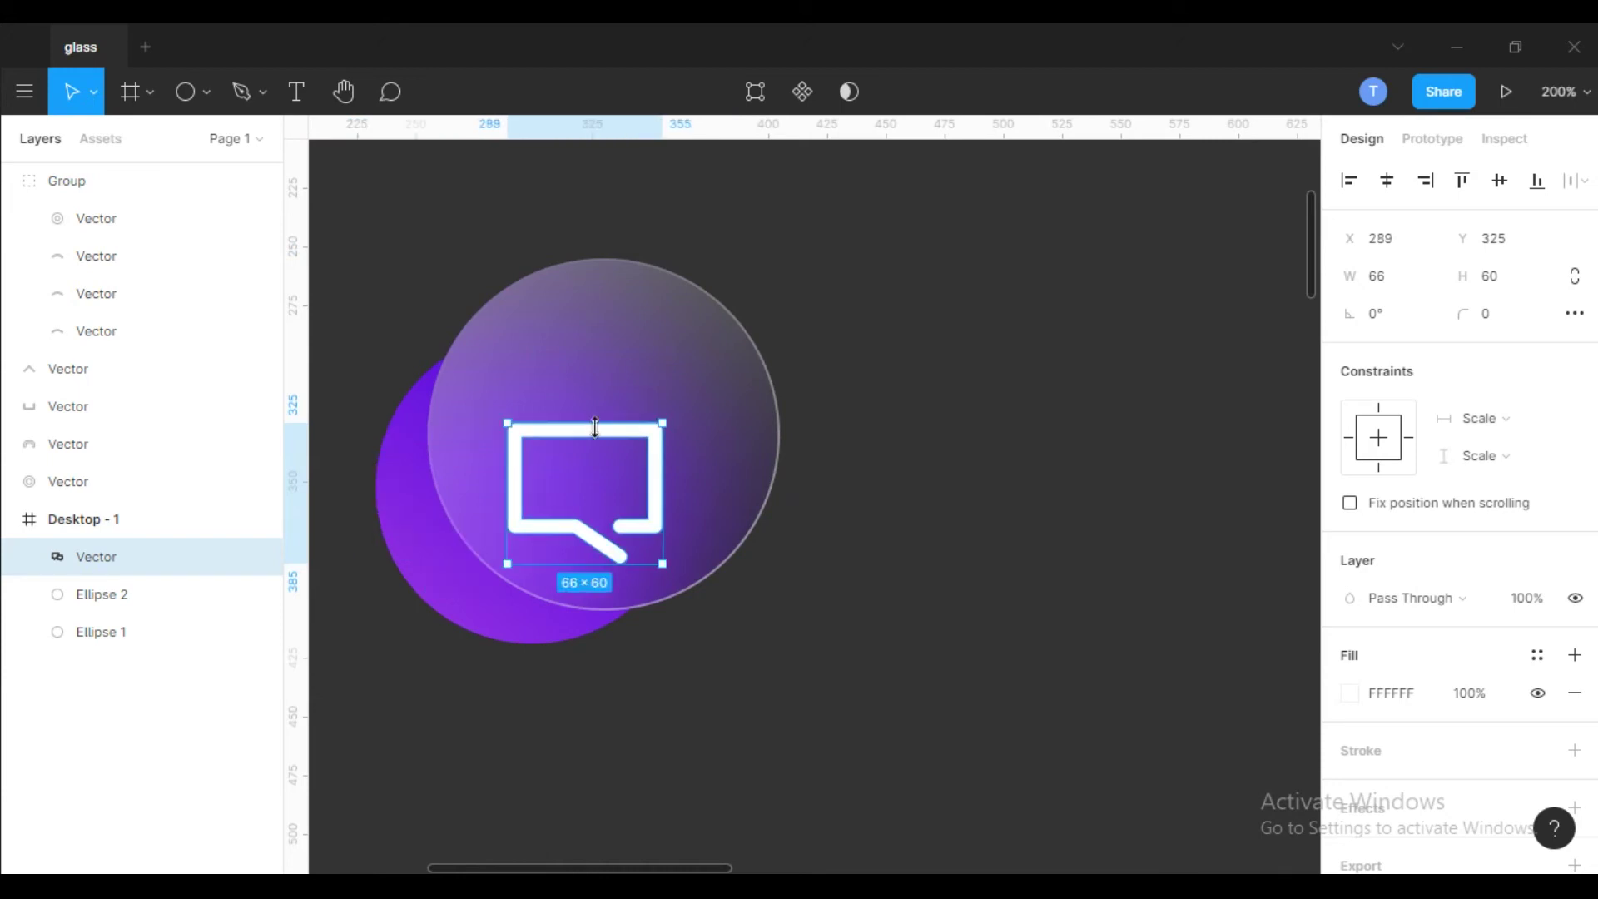
# - Raise the speech-bubble icon and center it horizontally and vertically on the translucent circle
pyautogui.hotkey('shift', 'Up')
pyautogui.press('Up')
pyautogui.press('Up')
pyautogui.press('Up')
pyautogui.hotkey('shift', 'Up')
pyautogui.press('Up')
pyautogui.press('Up')
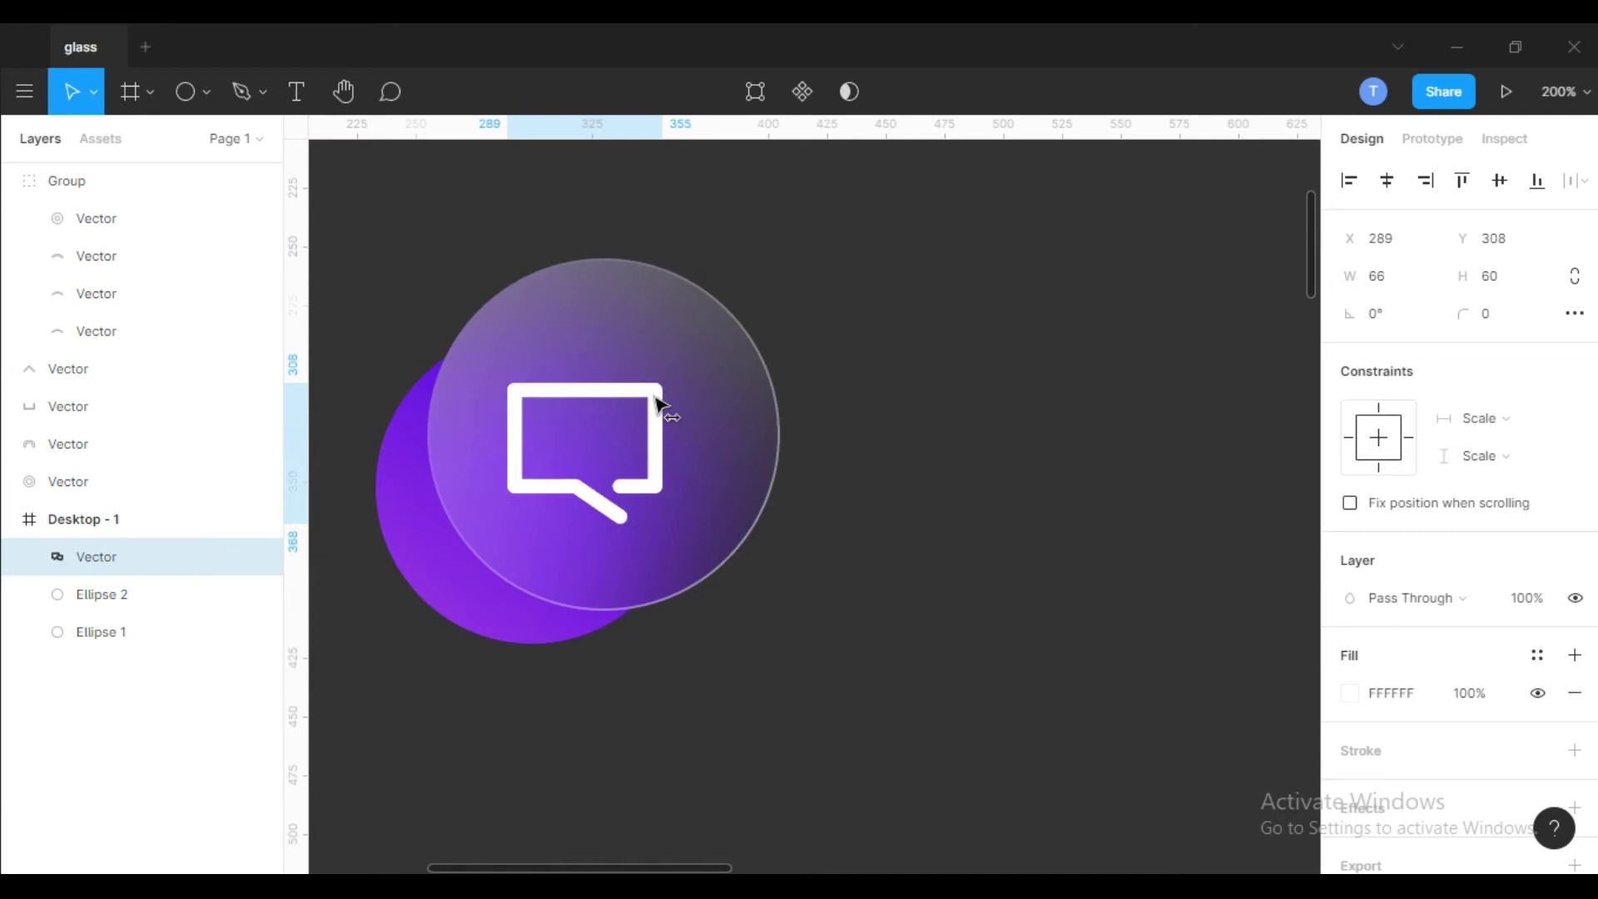
pyautogui.keyDown('shift'); pyautogui.click(719, 522); pyautogui.keyUp('shift')
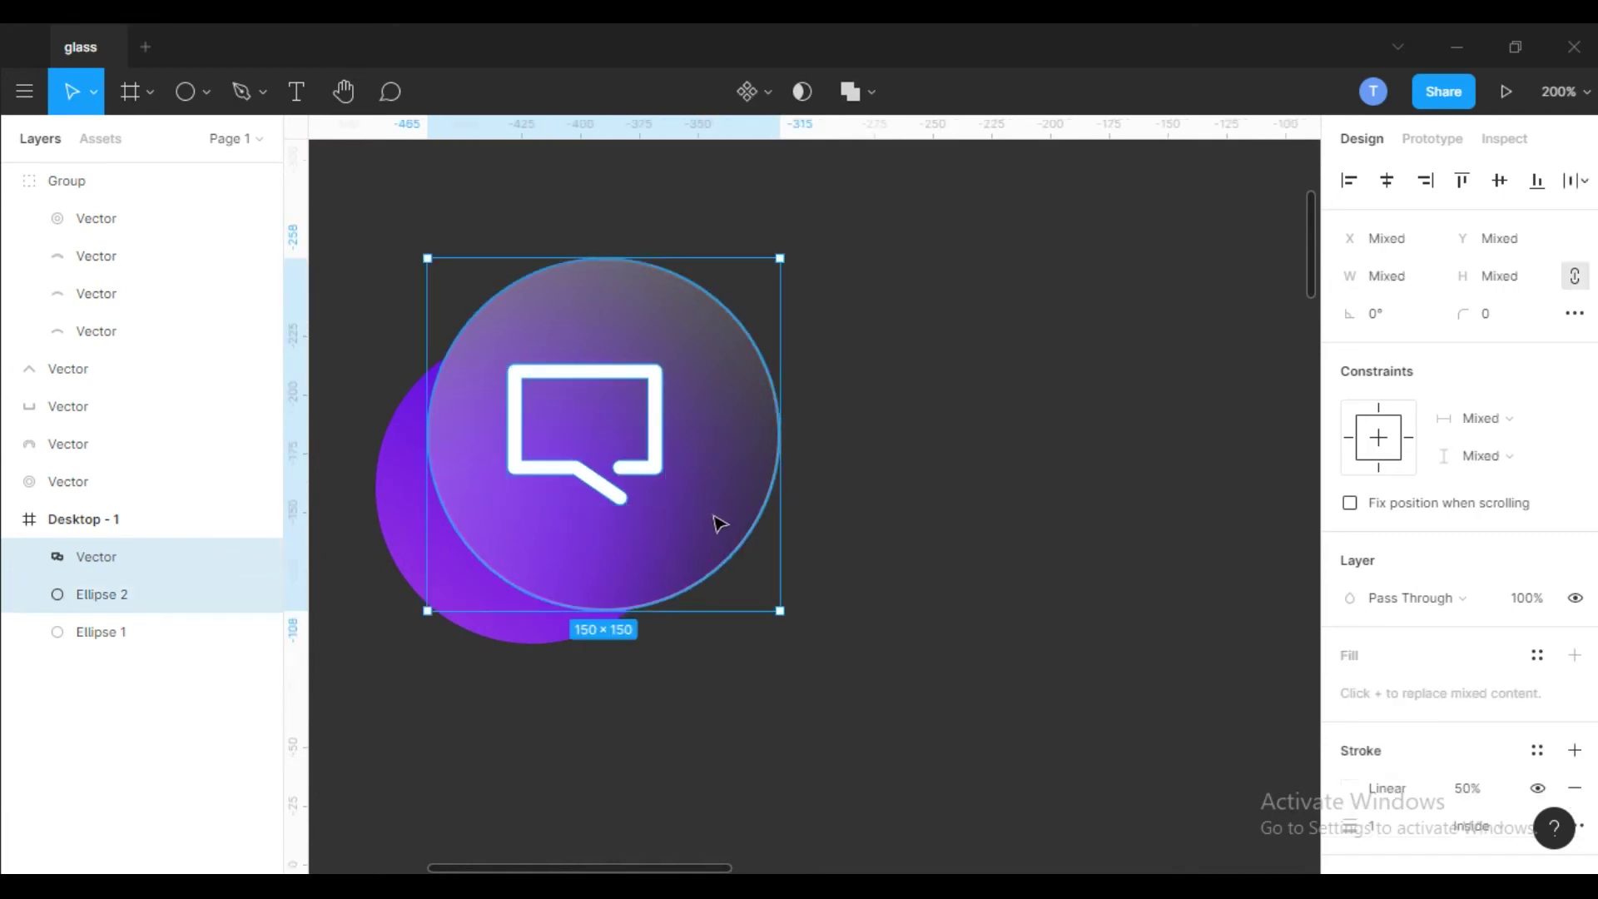
pyautogui.click(1387, 181)
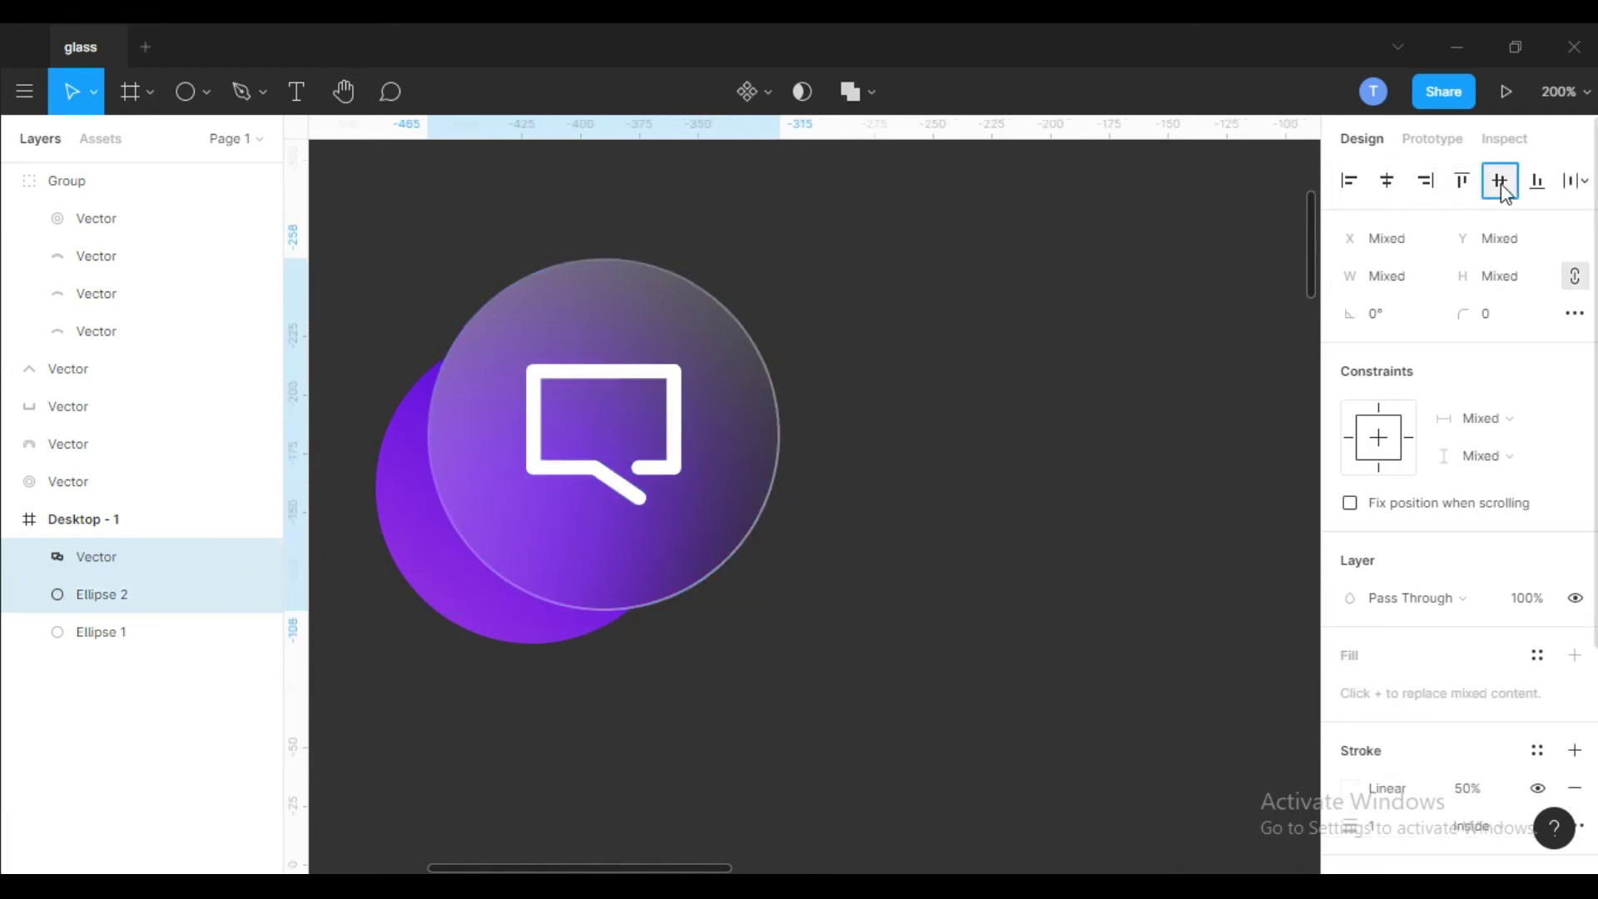
# - Nudge the speech-bubble icon to X 296, Y 304 to balance it optically within the translucent circle
pyautogui.click(620, 487)
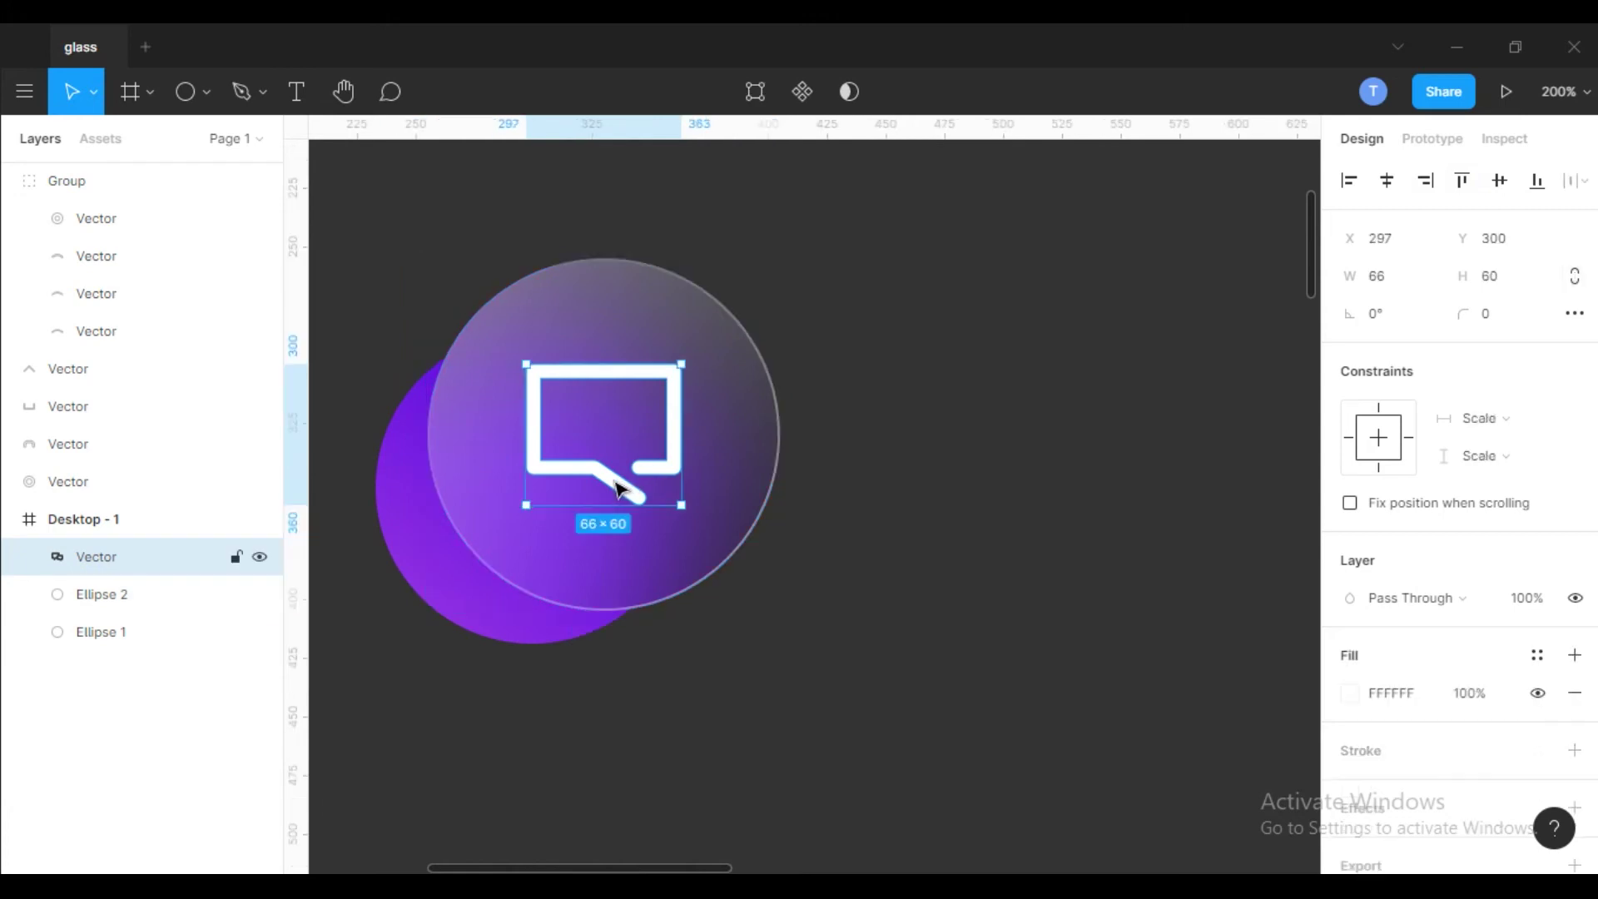
pyautogui.press('Down')
pyautogui.press('Down')
pyautogui.press('Down')
pyautogui.press('Down')
pyautogui.press('Down')
pyautogui.press('Down')
pyautogui.press('Down')
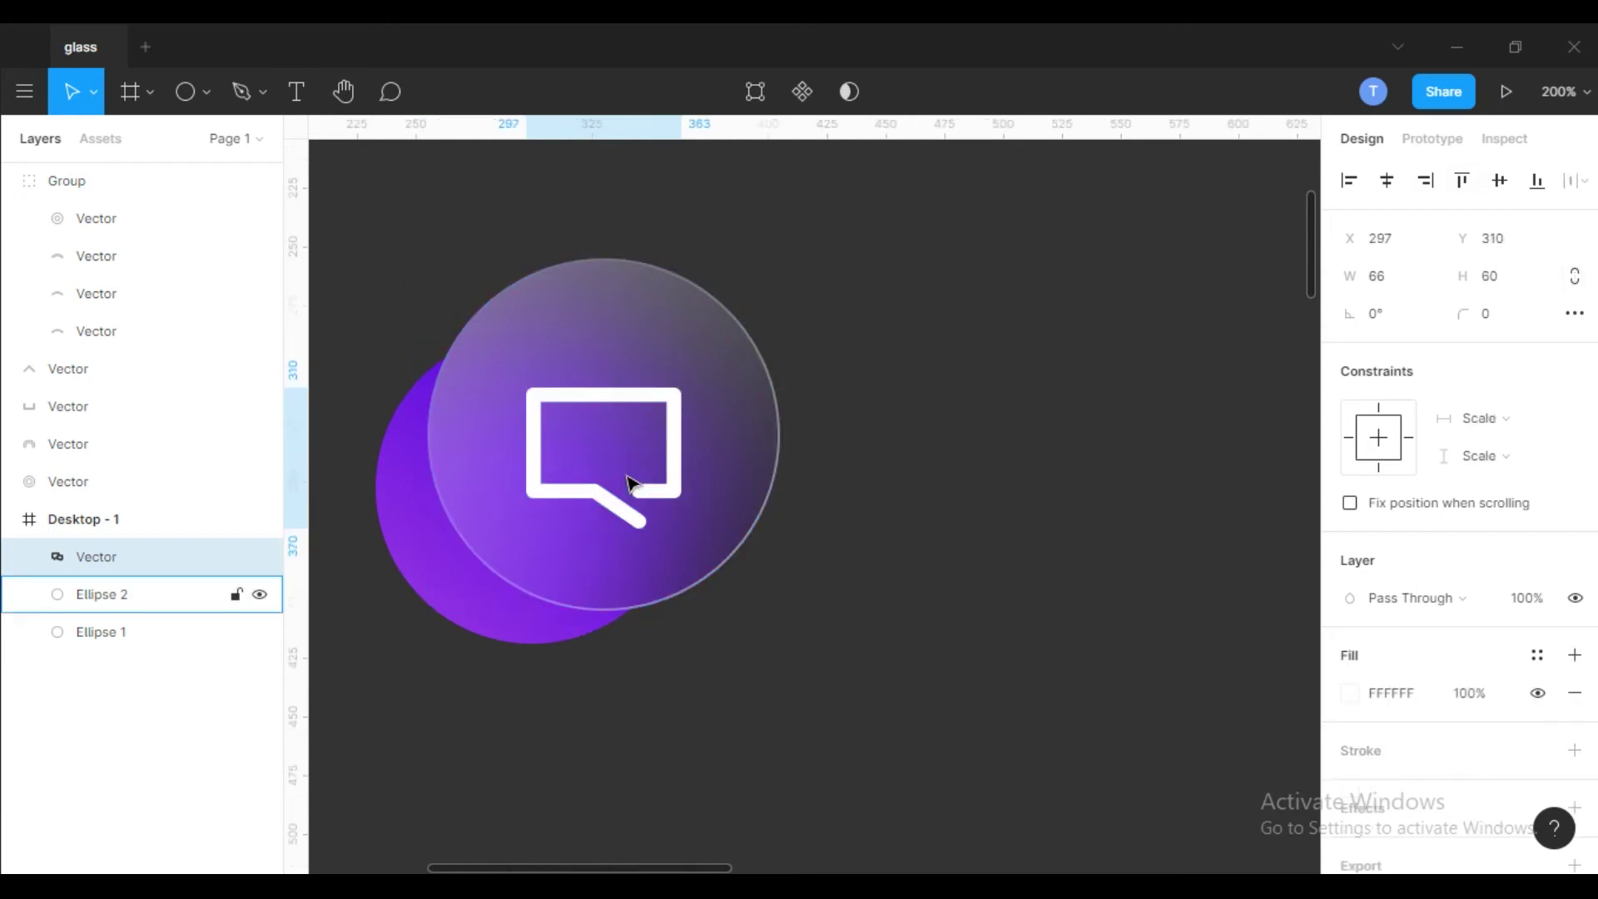
pyautogui.press('Up')
pyautogui.press('Up')
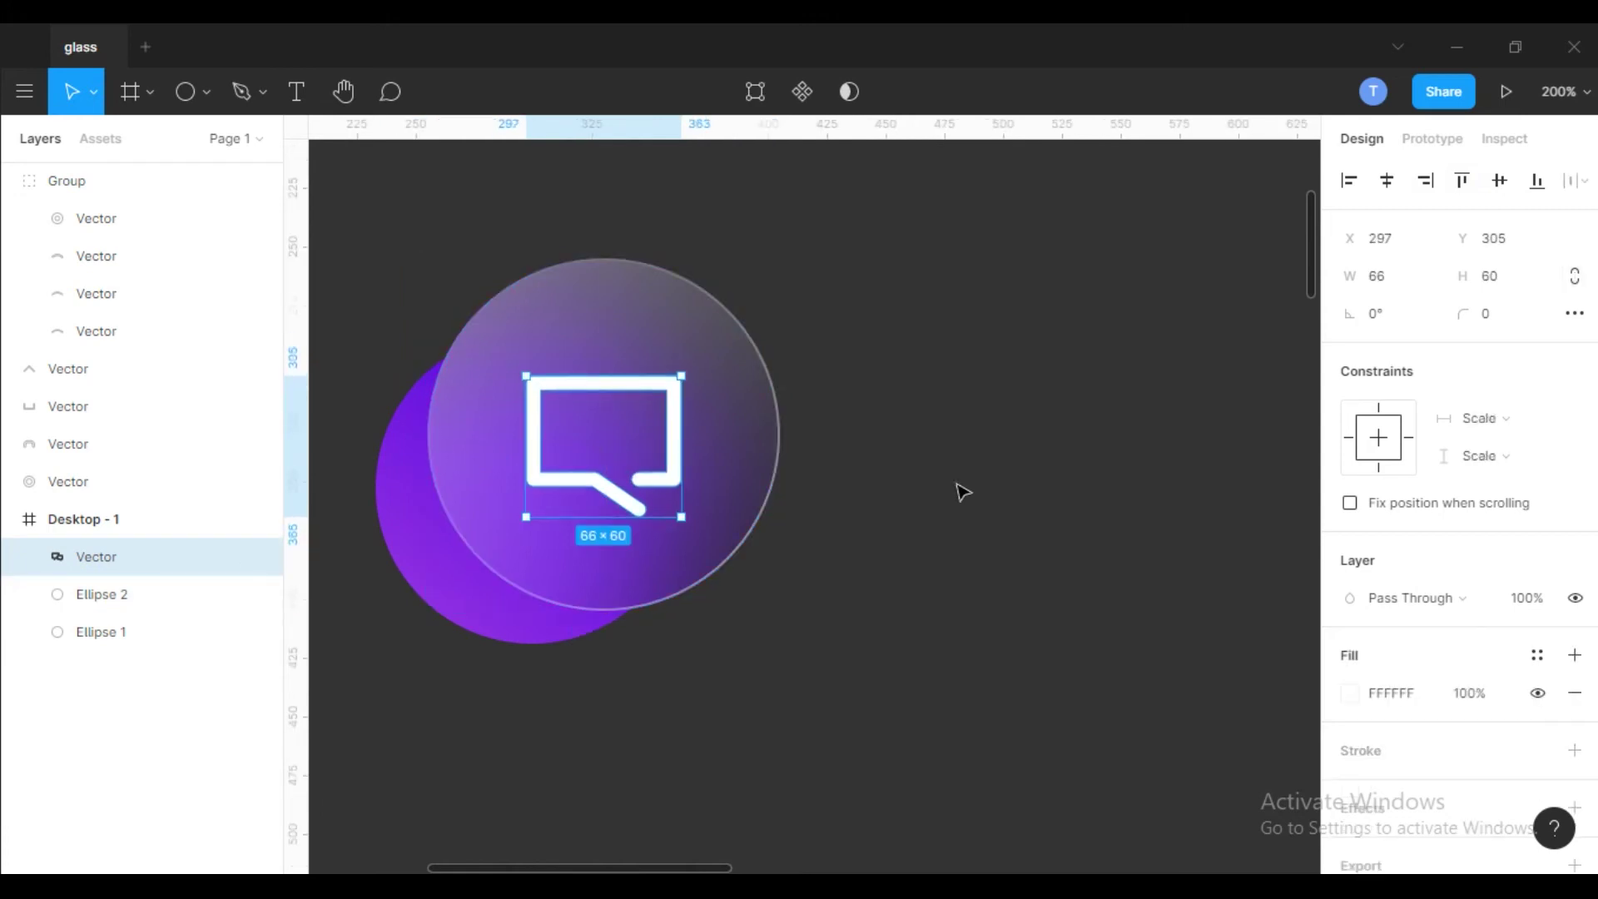
pyautogui.press('Up')
pyautogui.press('Up')
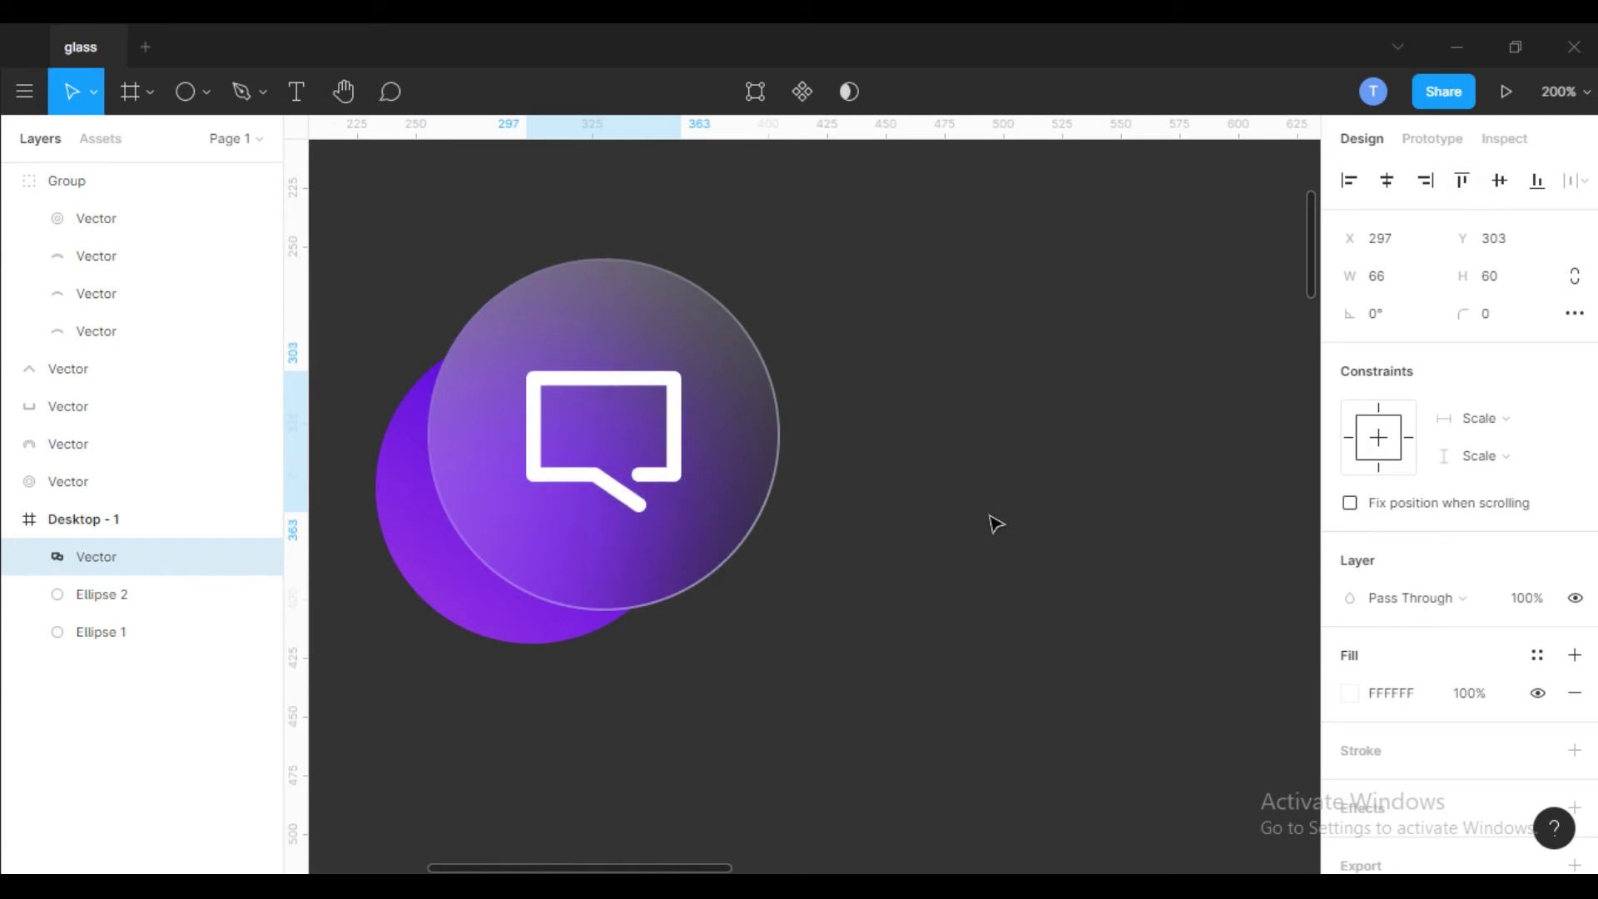
pyautogui.press('Left')
pyautogui.press('Down')
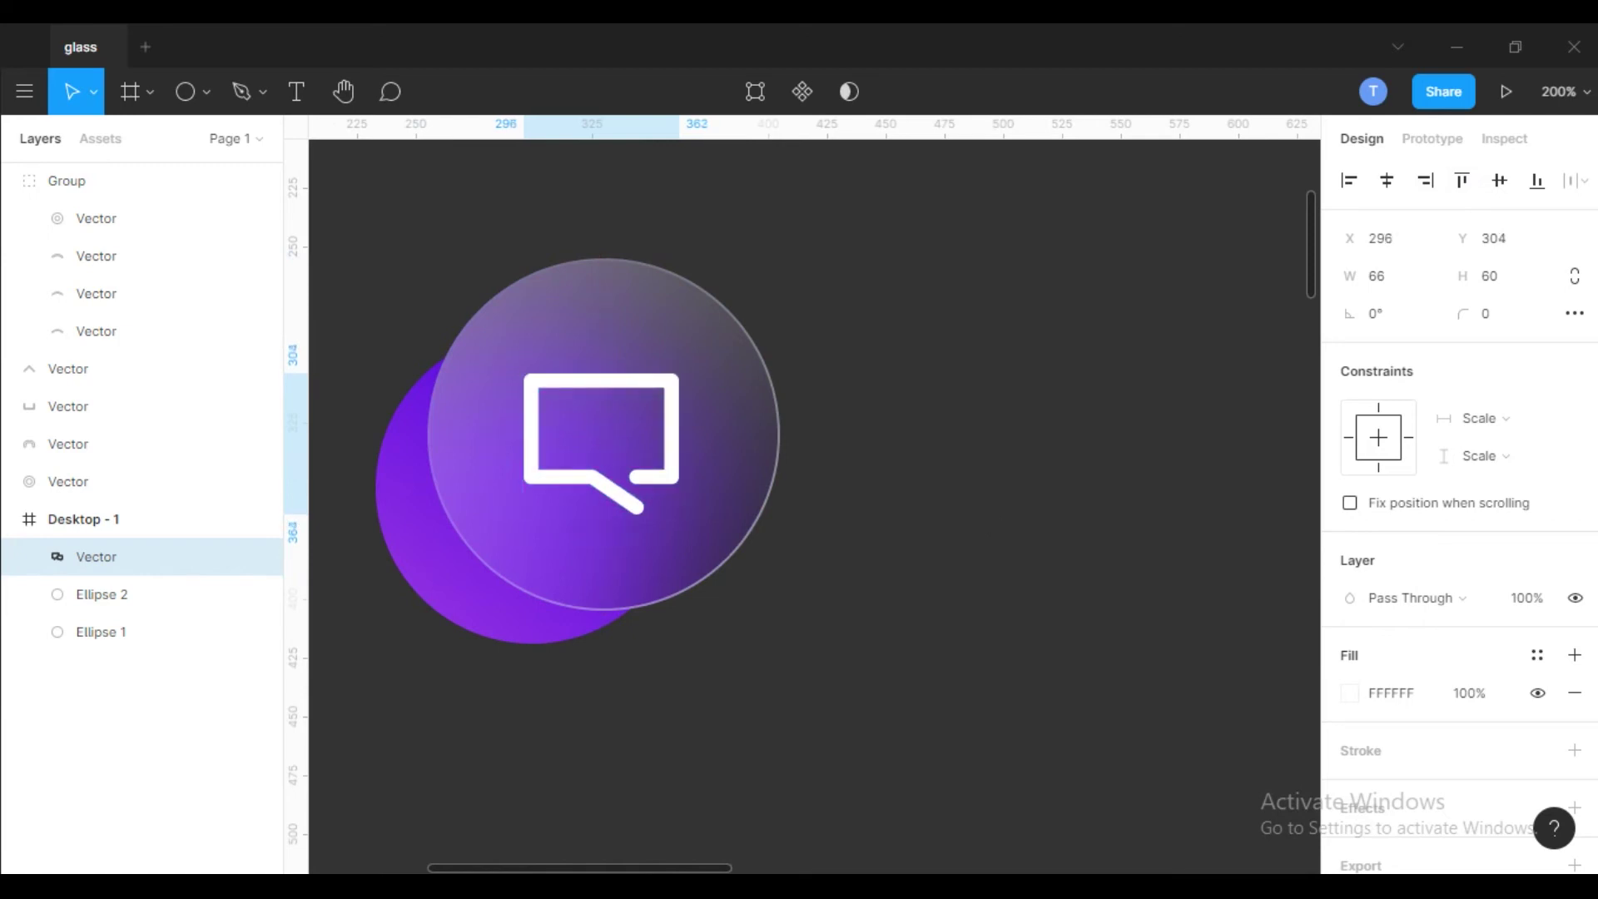
# - Set the speech-bubble icon's layer opacity to 70%
pyautogui.click(1551, 610)
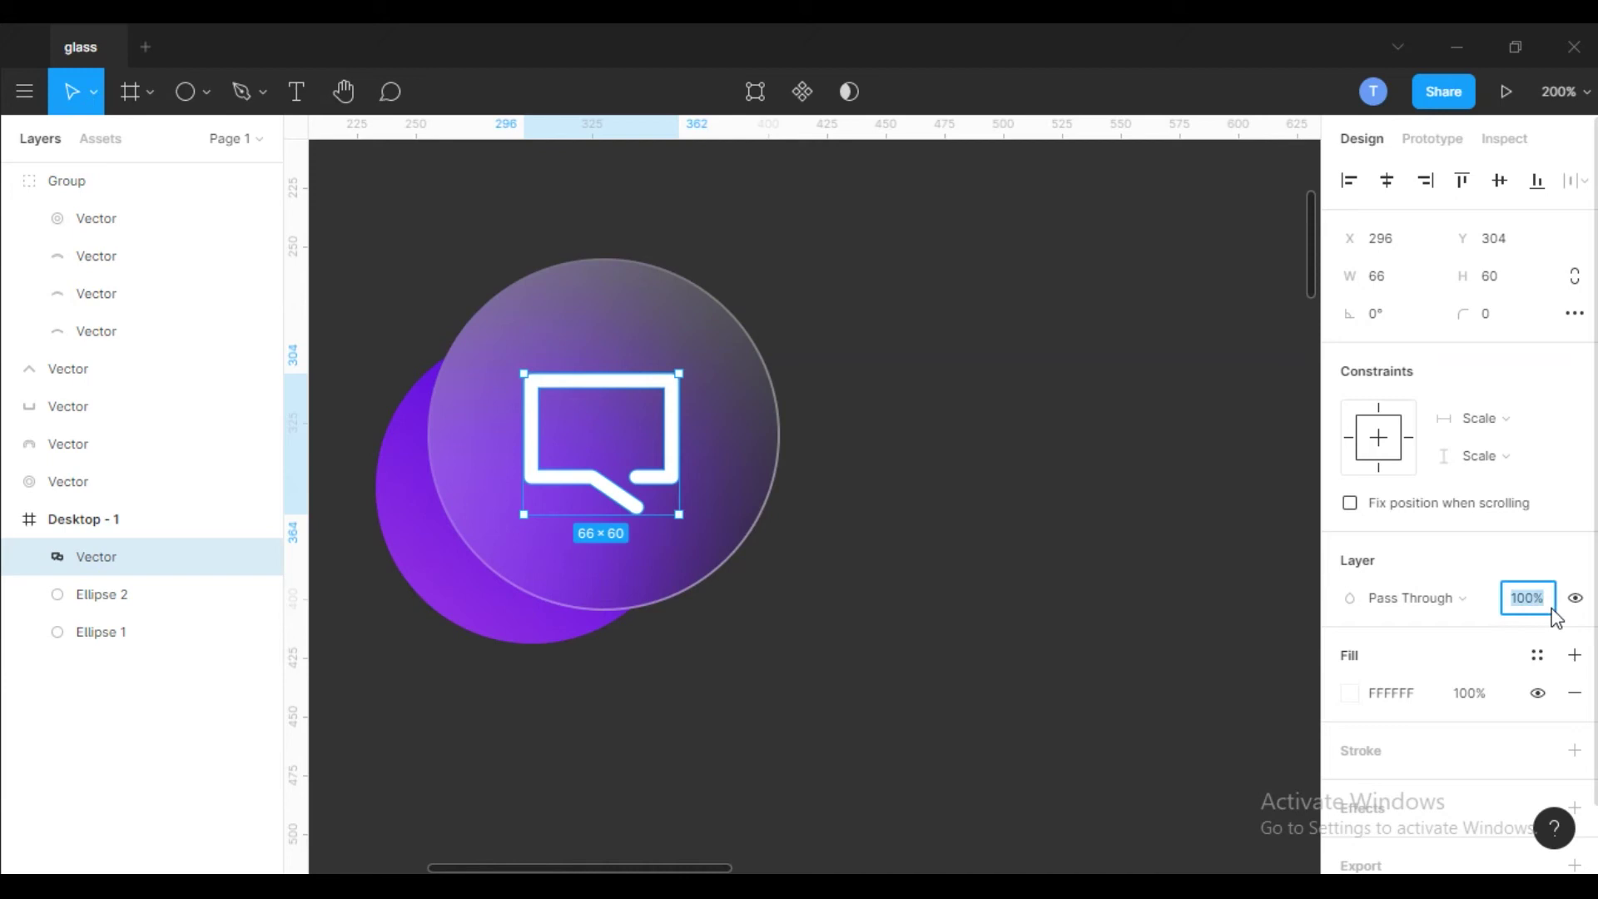
pyautogui.write('70')
pyautogui.press('Return')
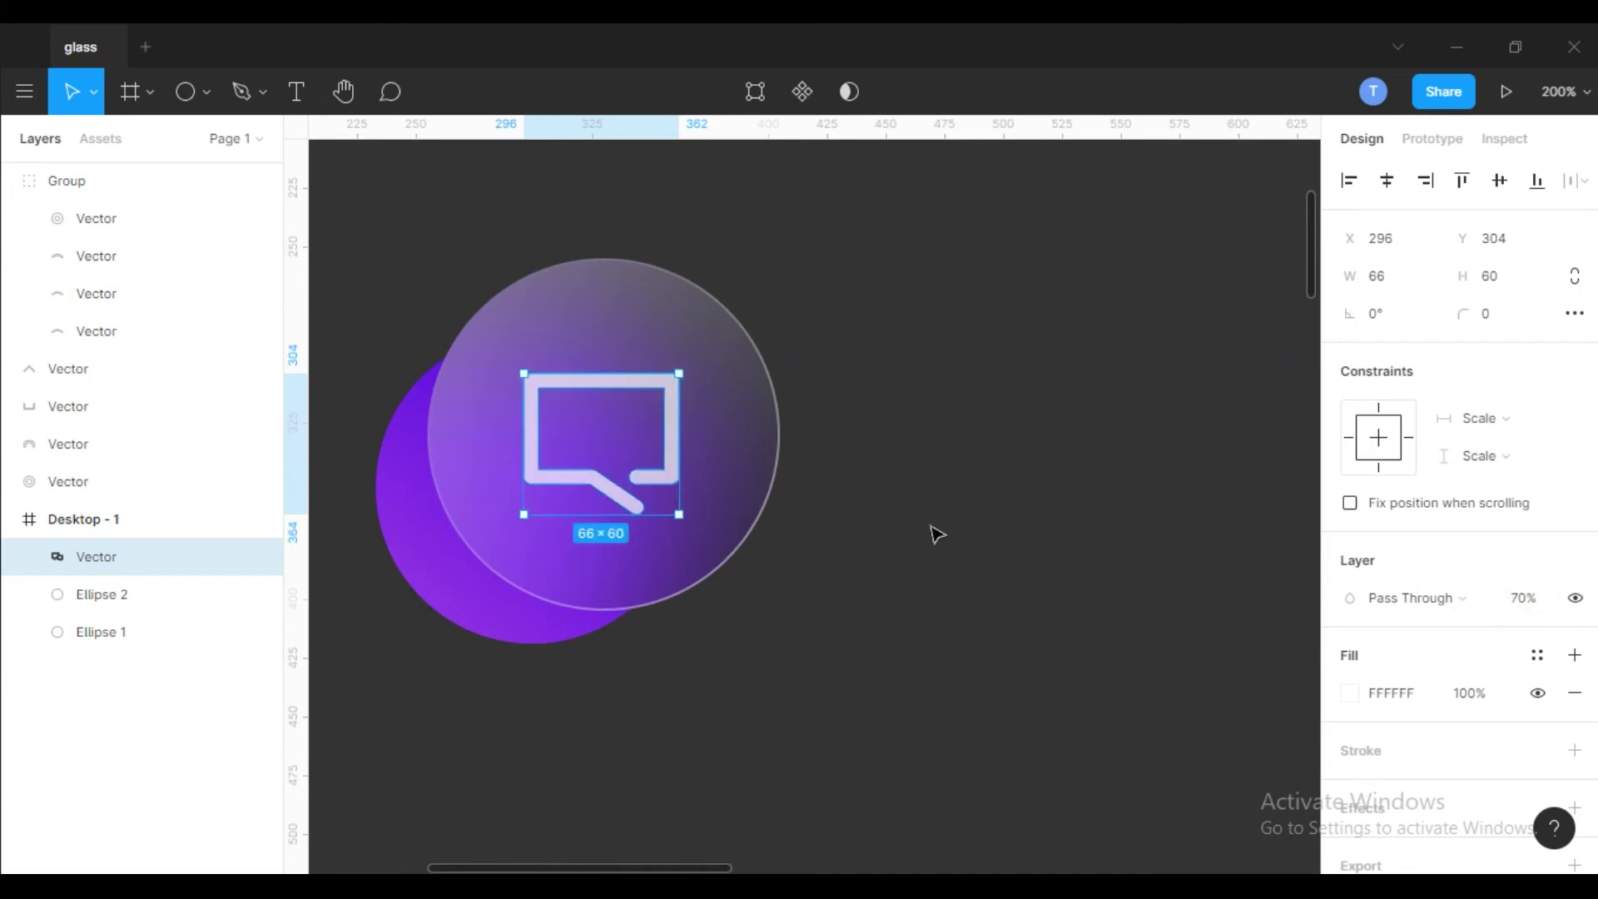
# - Set the speech-bubble icon's layer opacity to 90%
pyautogui.click(1526, 606)
pyautogui.write('90')
pyautogui.press('Return')
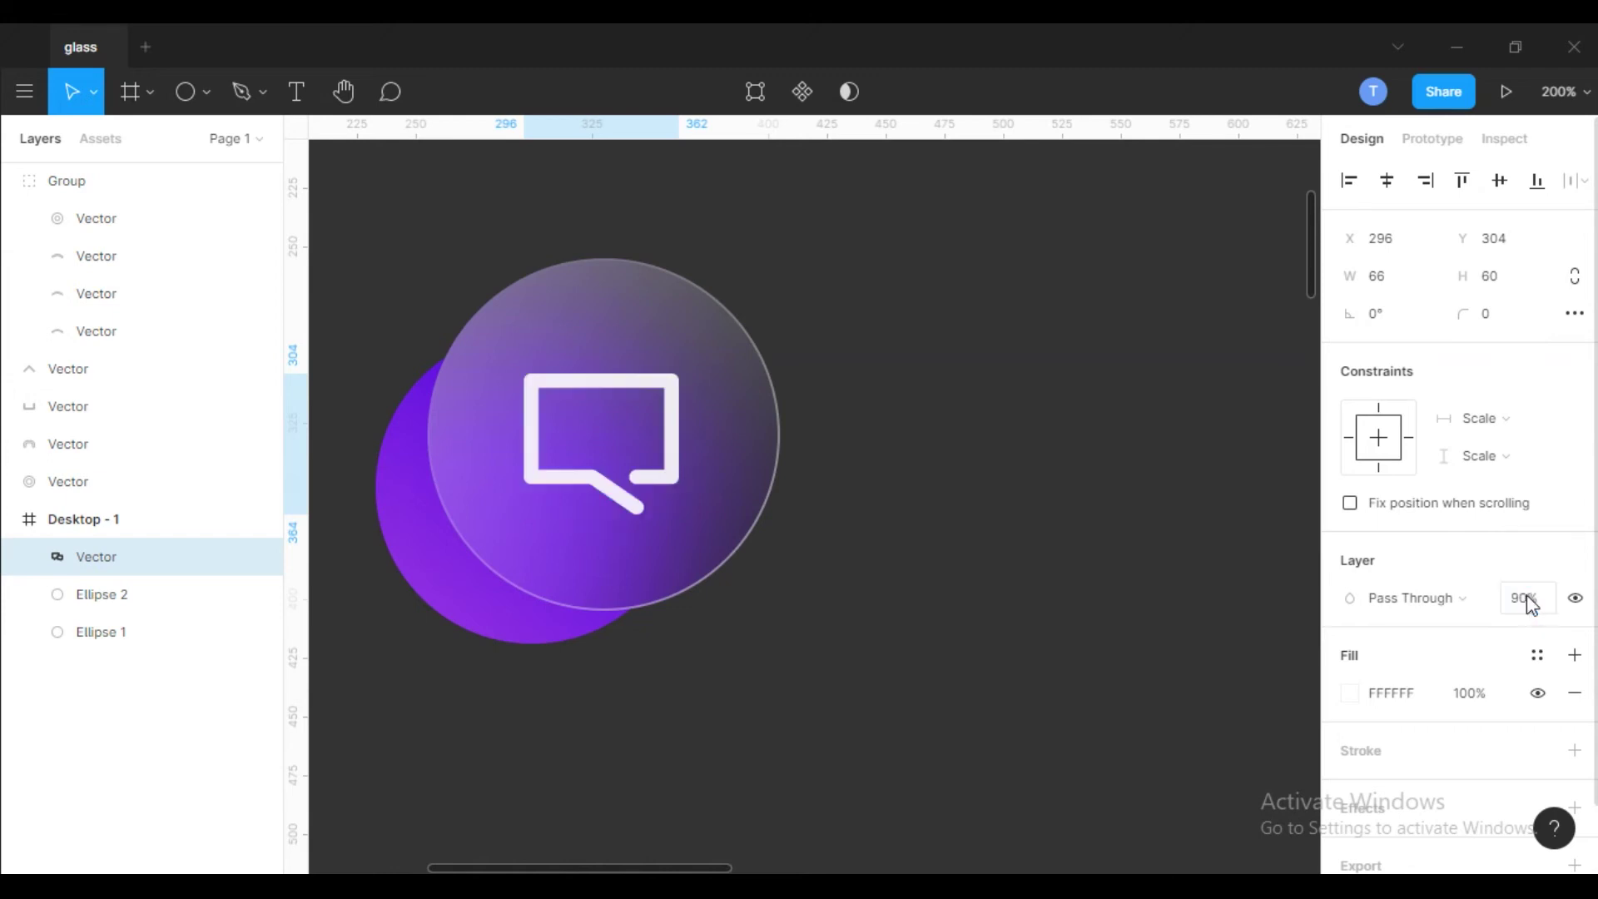
pyautogui.click(1015, 520)
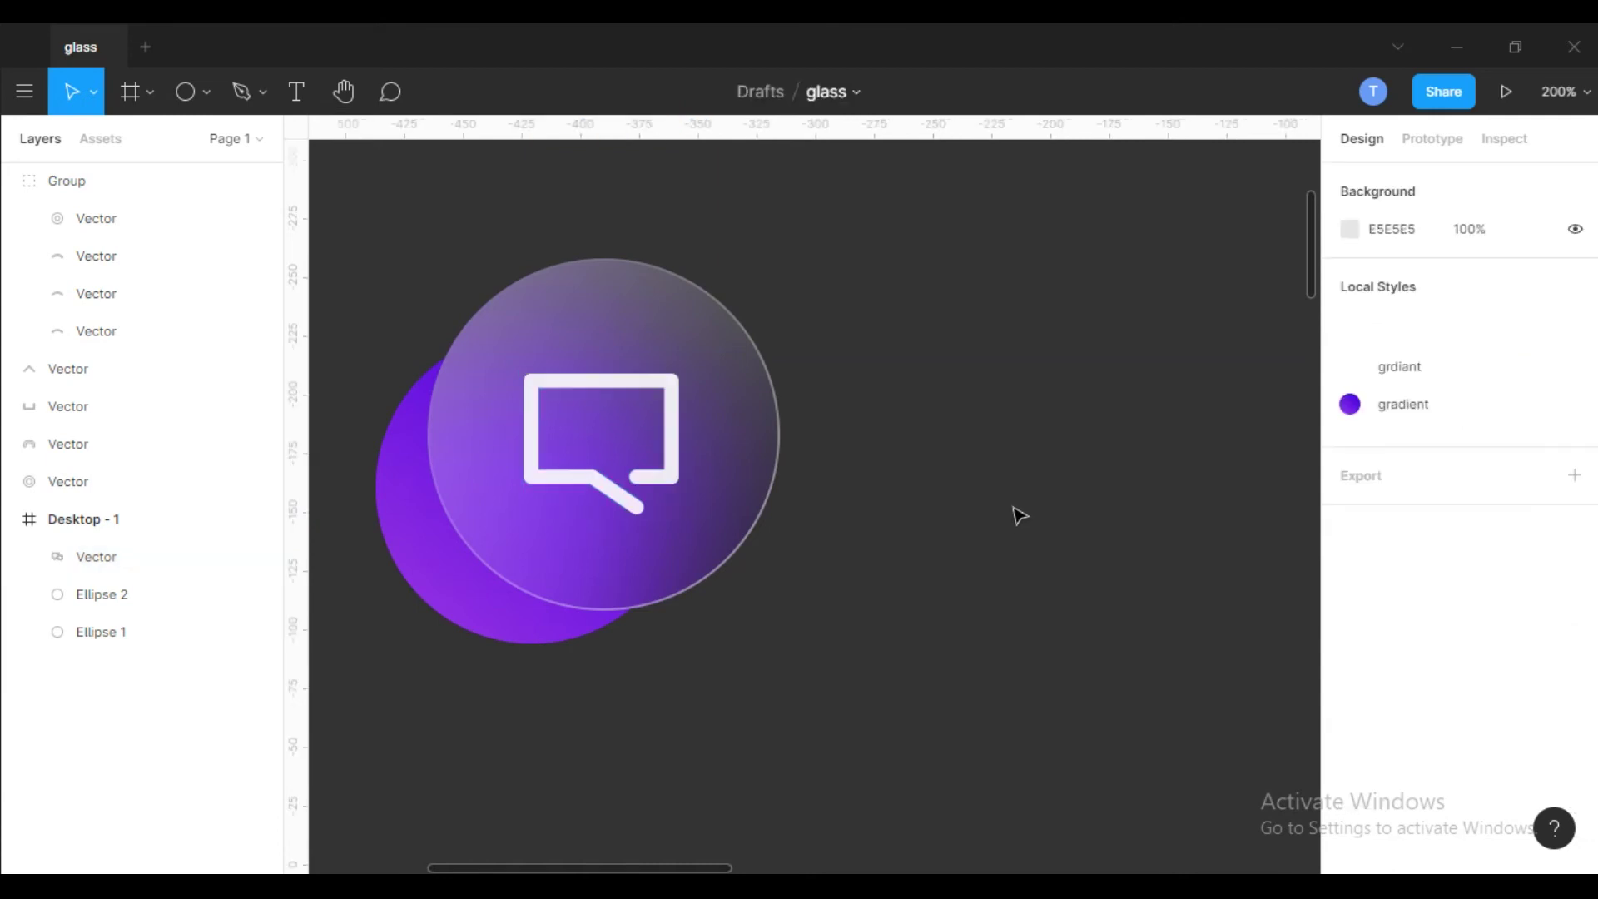
# - Shrink the speech-bubble icon proportionally around its center to about 50 × 46
pyautogui.press('-')
pyautogui.press('-')
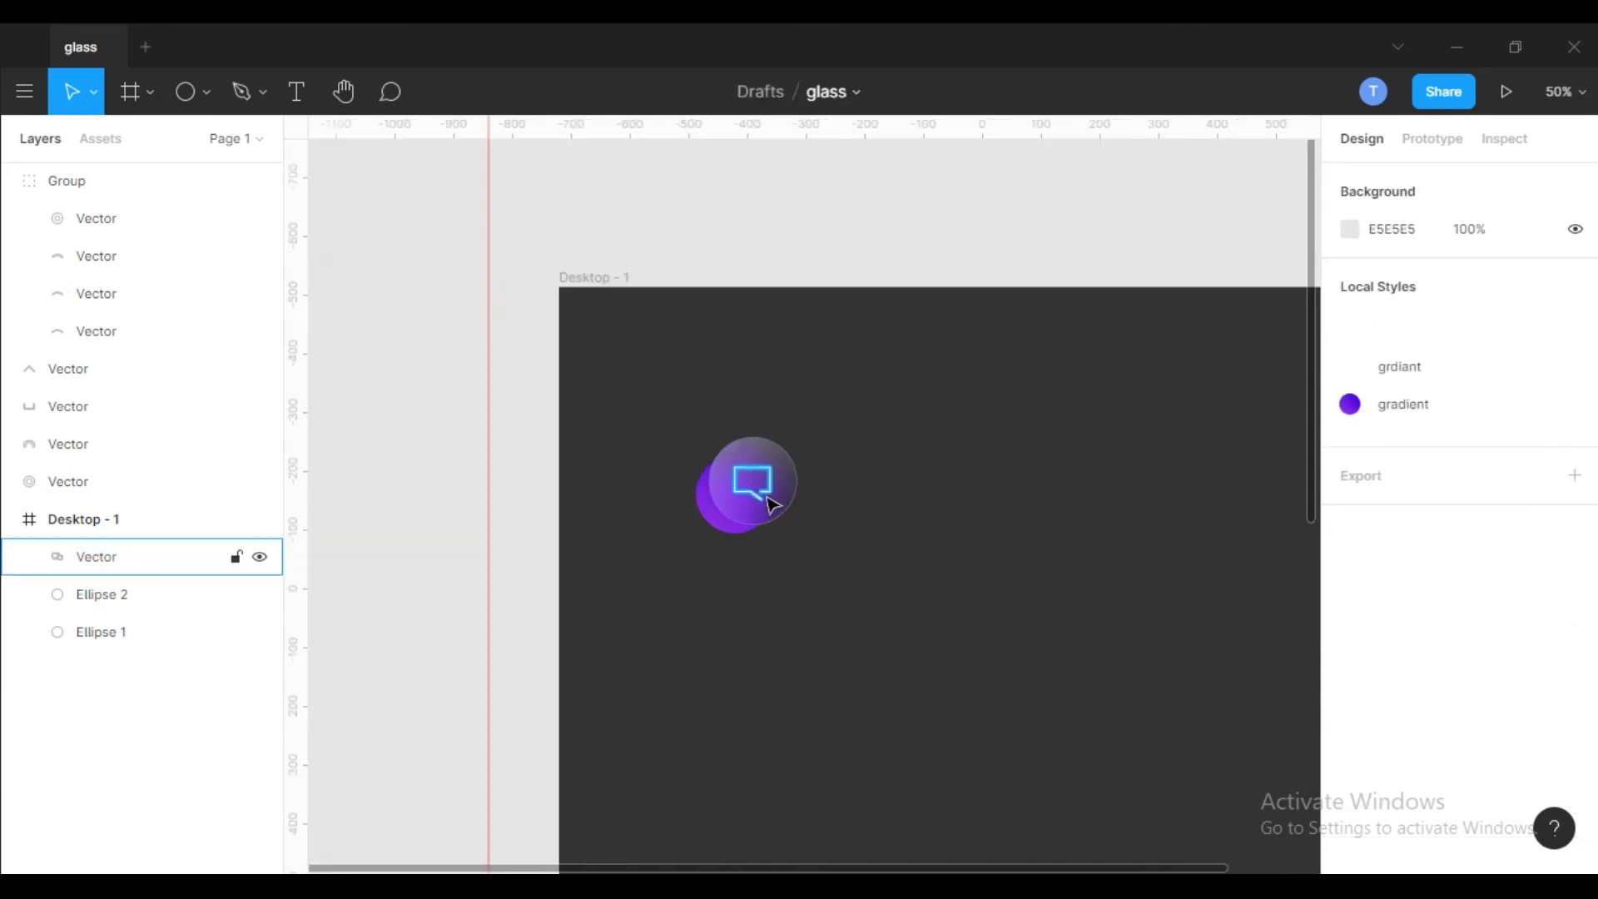
pyautogui.click(766, 497)
pyautogui.press('+')
pyautogui.press('+')
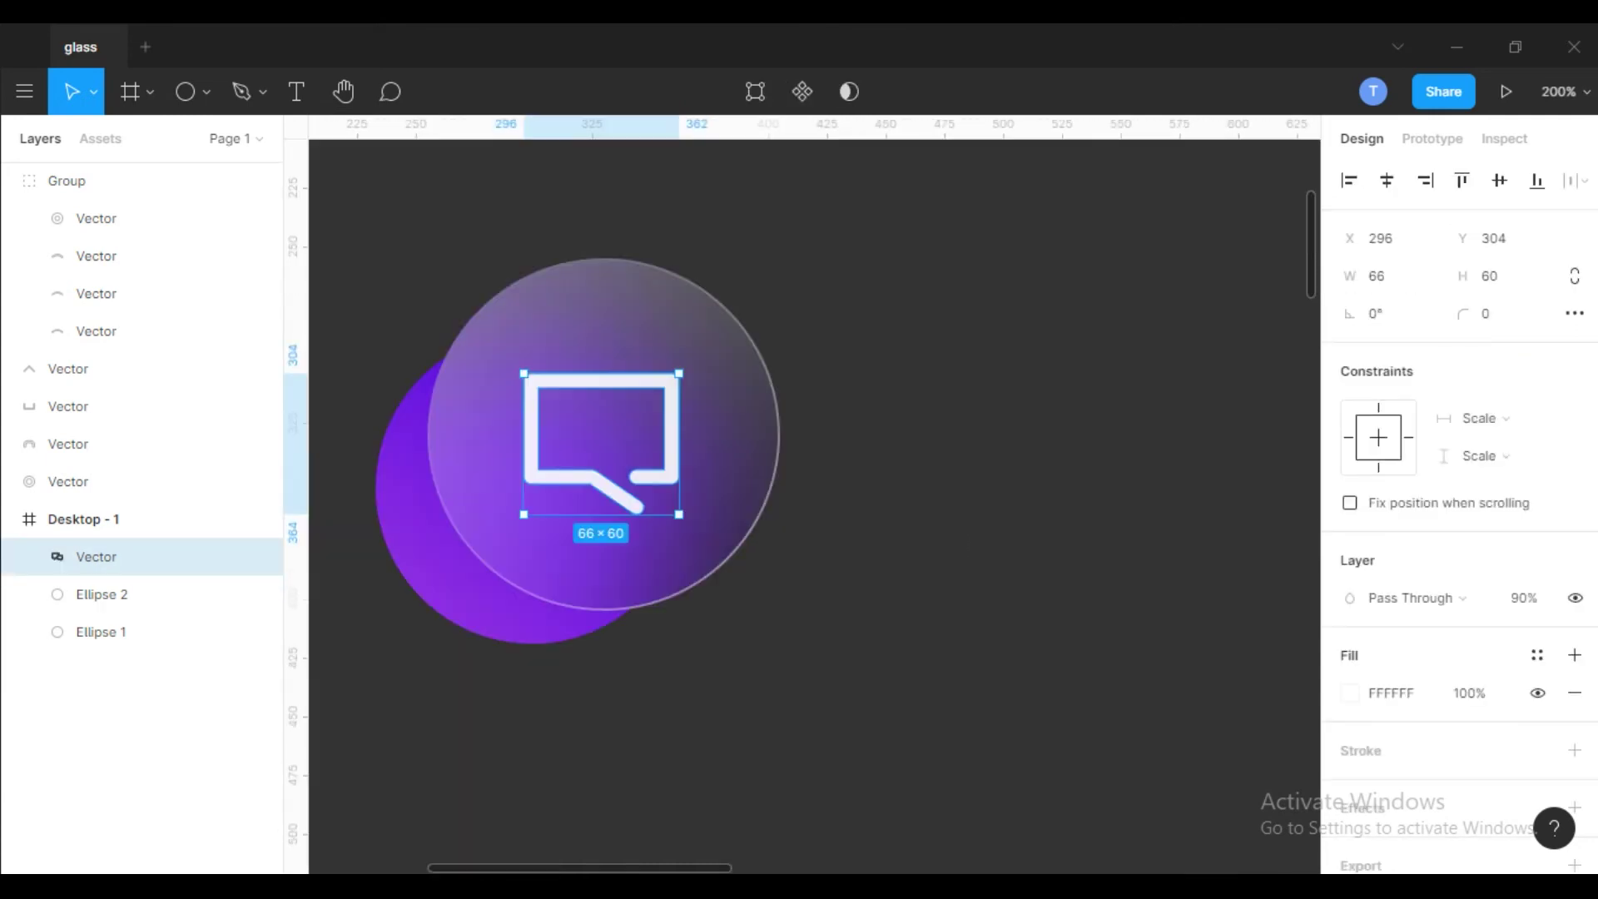
pyautogui.moveTo(679, 374); pyautogui.dragTo(662, 391)
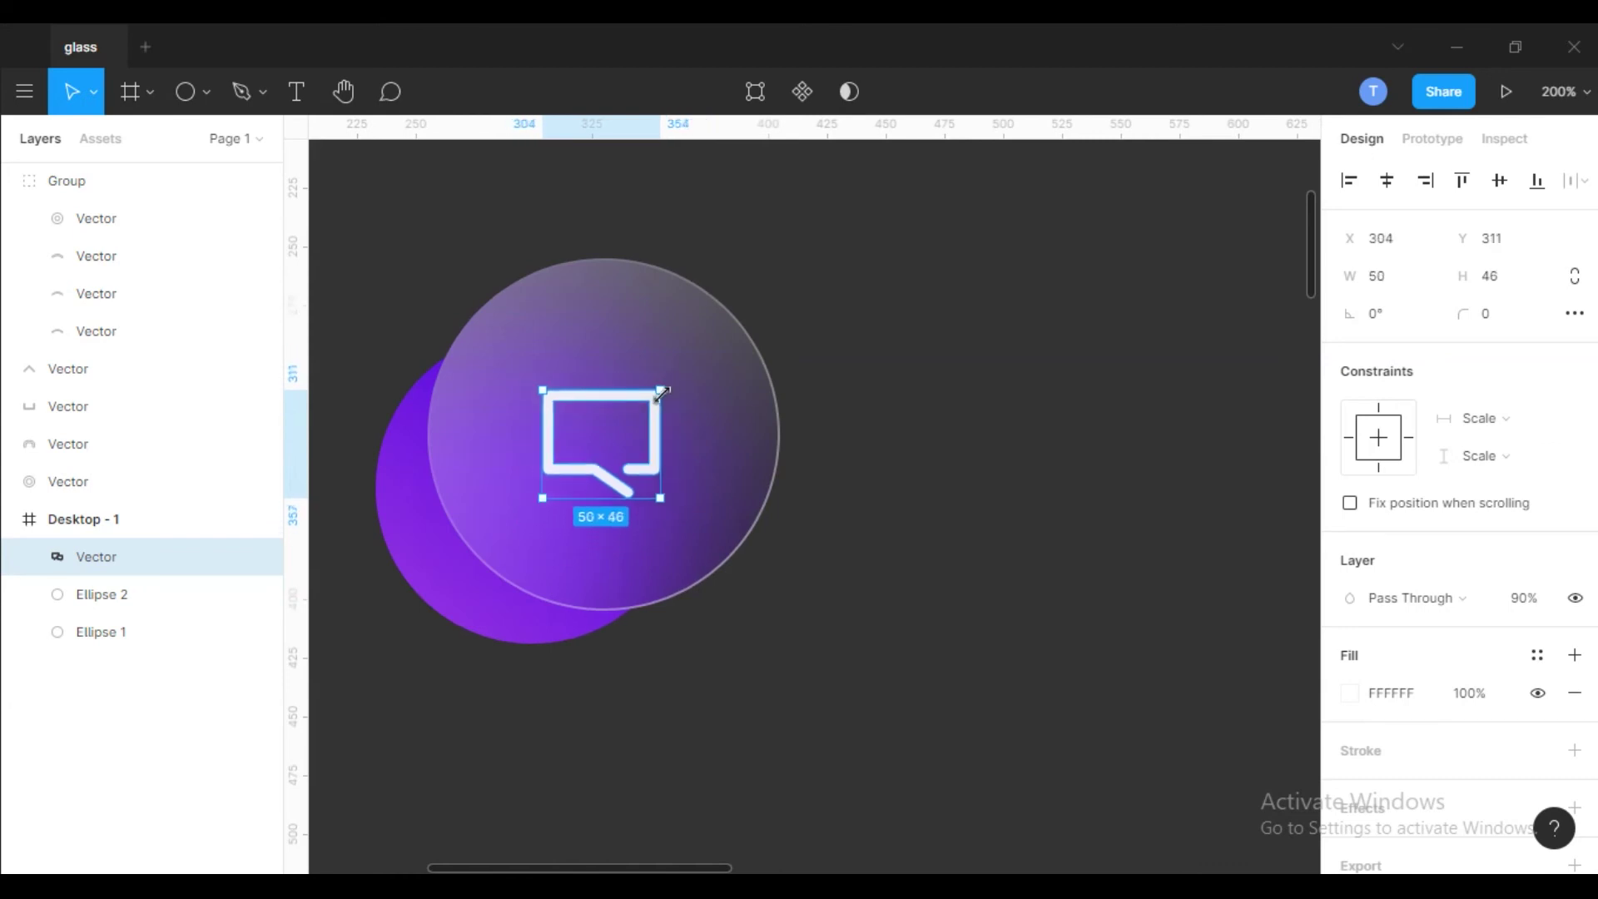
pyautogui.click(953, 425)
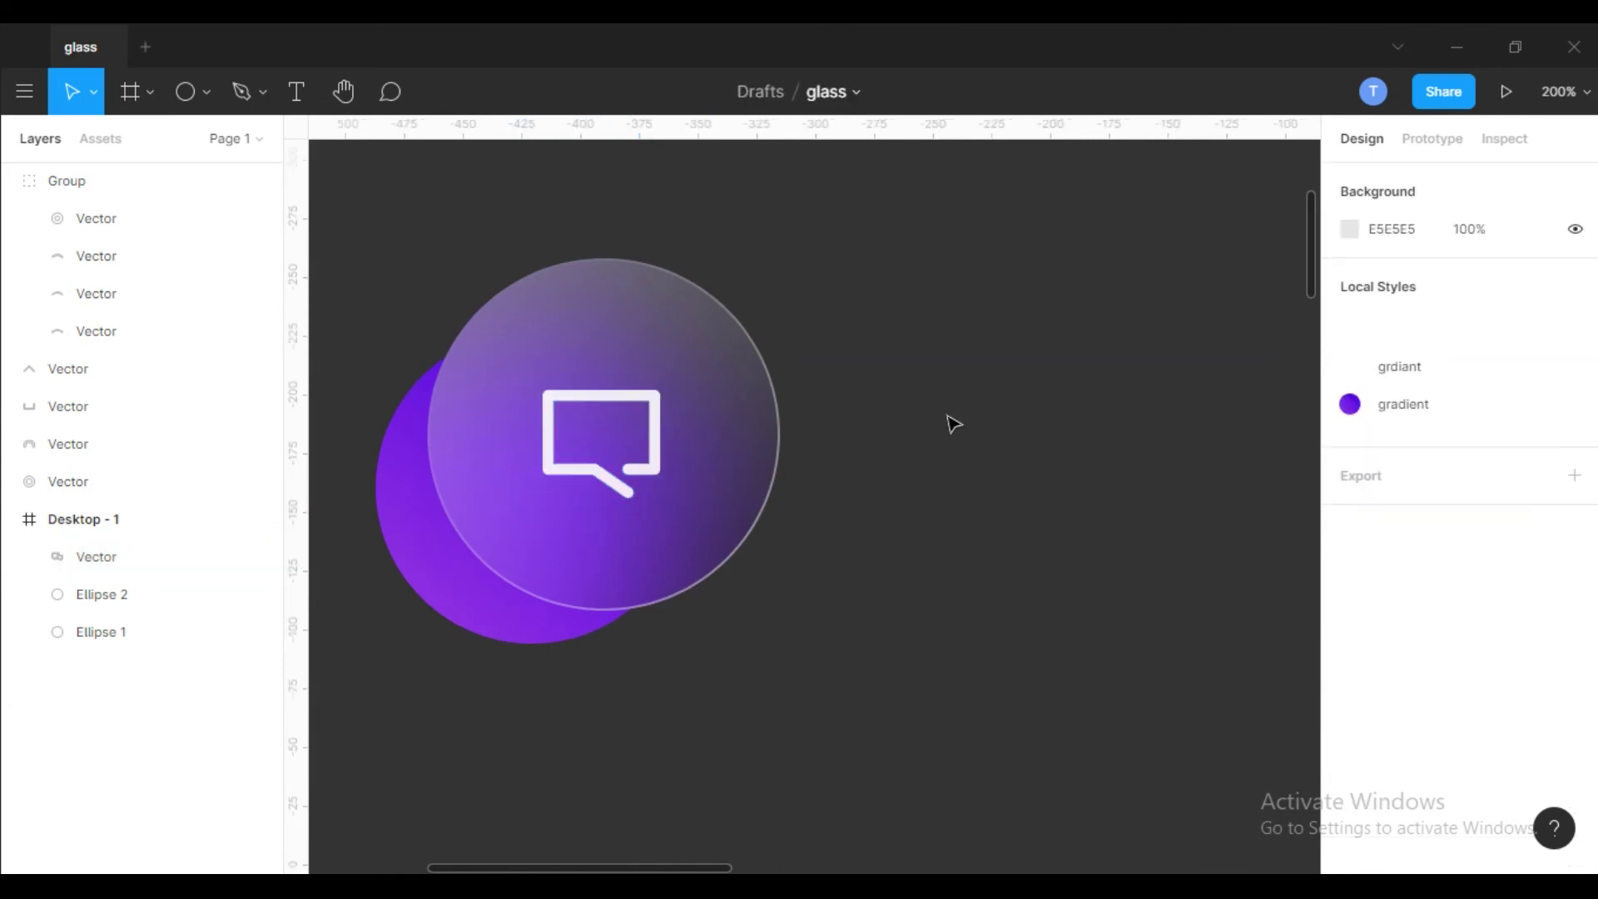
# - Align the horizontal centers of the speech-bubble icon and the translucent circle
pyautogui.click(676, 472)
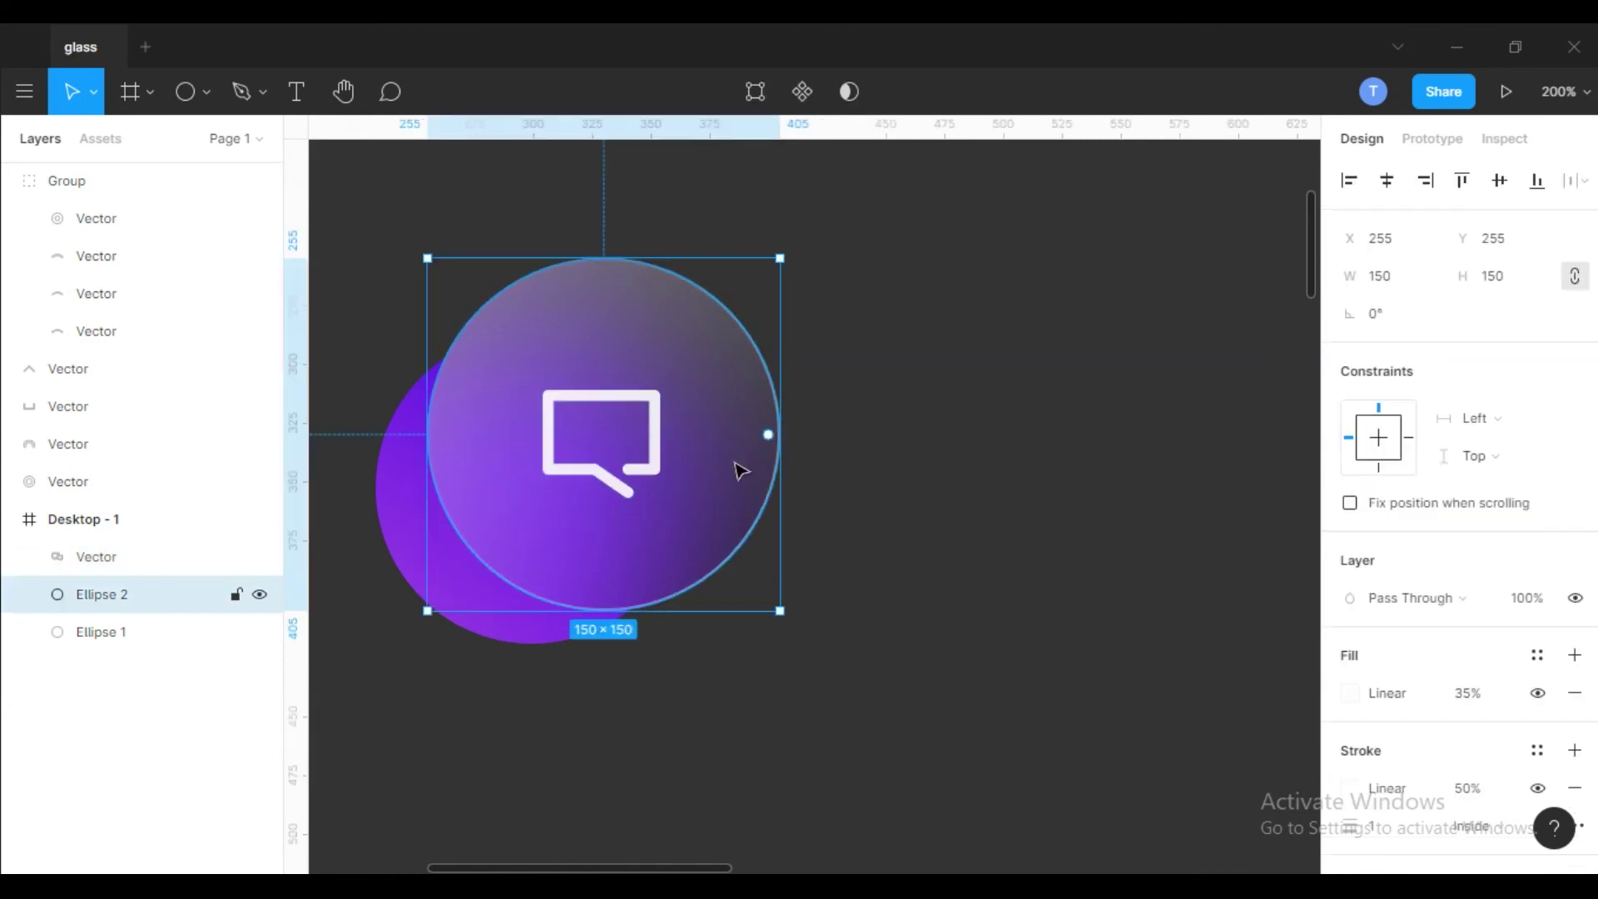
pyautogui.keyDown('shift'); pyautogui.click(651, 481); pyautogui.keyUp('shift')
pyautogui.click(1386, 181)
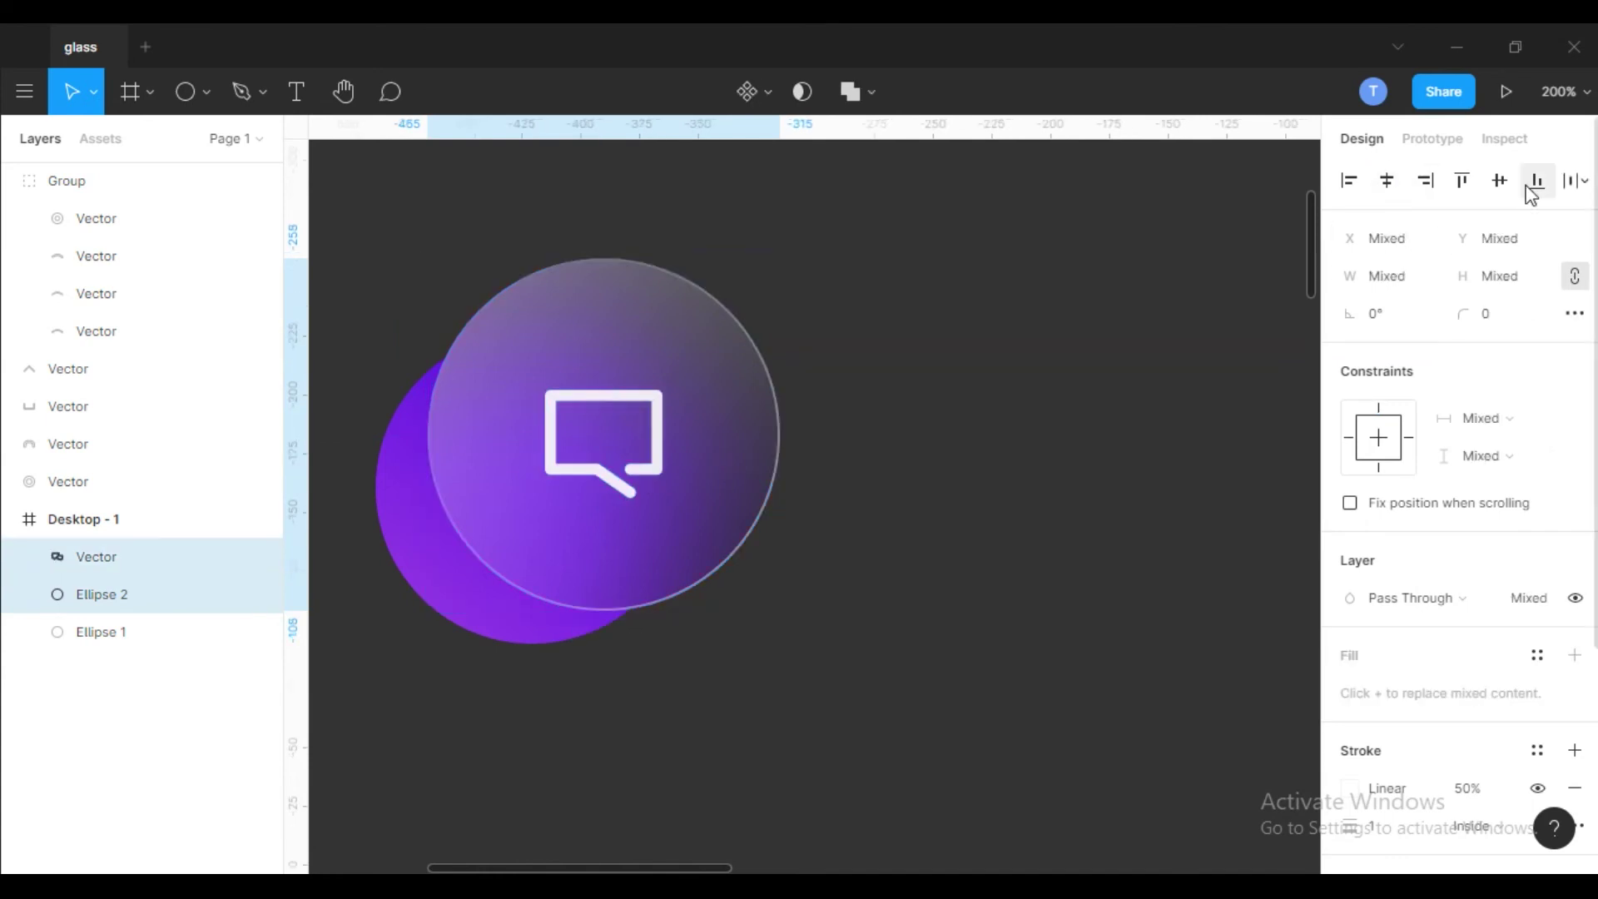
# - Align the vertical centers of the speech-bubble icon and the translucent circle, and nudge the icon down to about Y 310
pyautogui.click(1499, 181)
pyautogui.press('Escape')
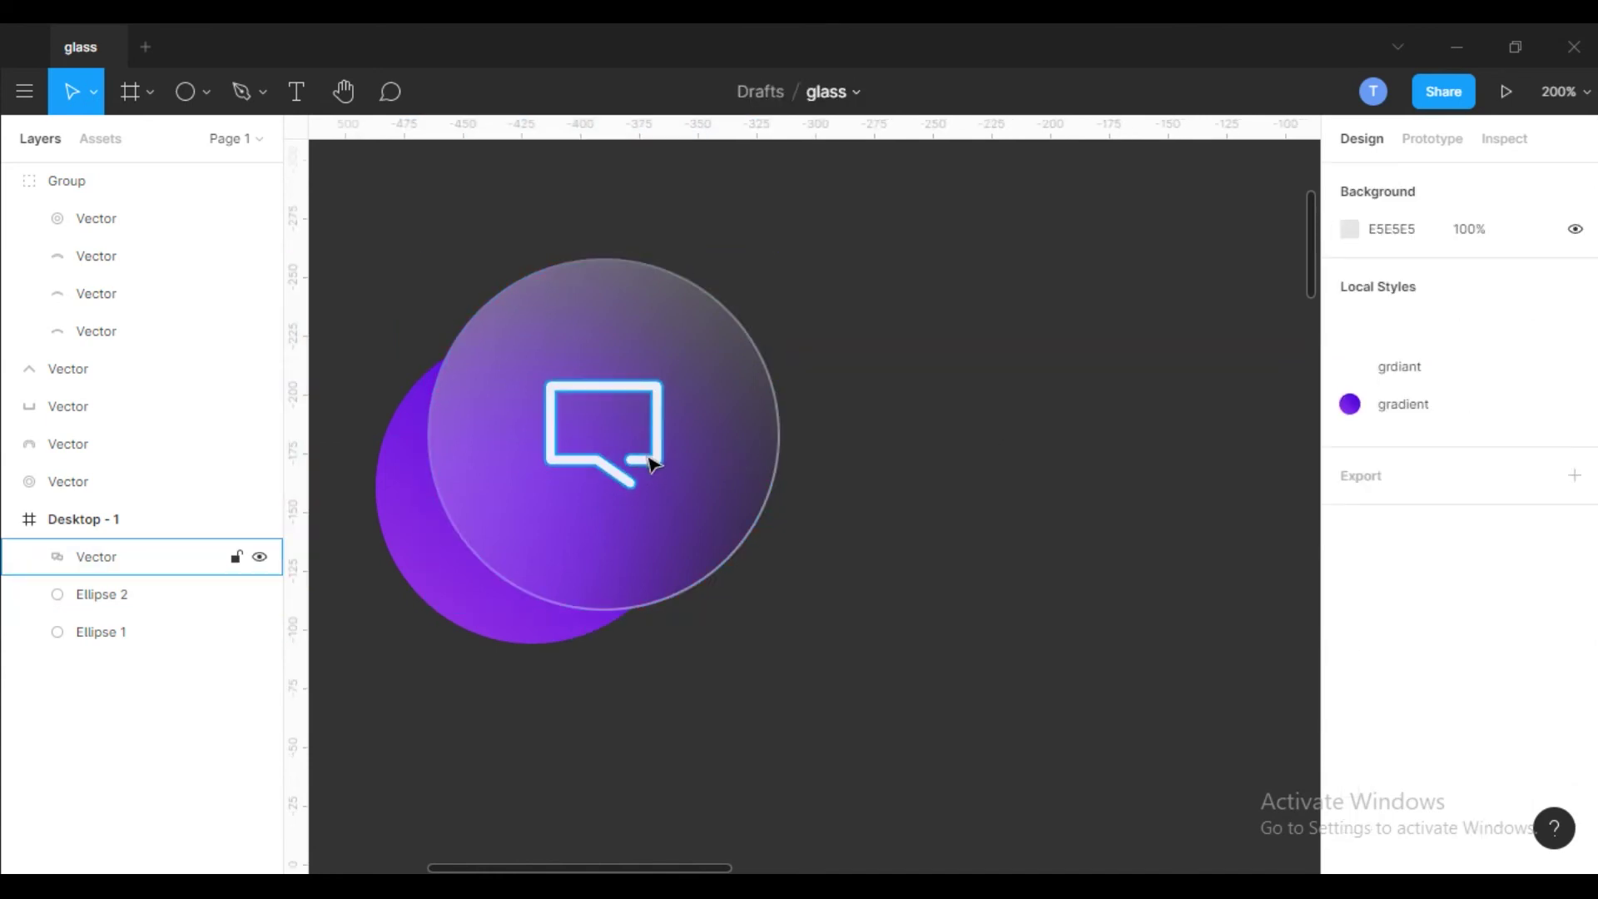
pyautogui.click(647, 456)
pyautogui.moveTo(651, 452); pyautogui.dragTo(658, 461)
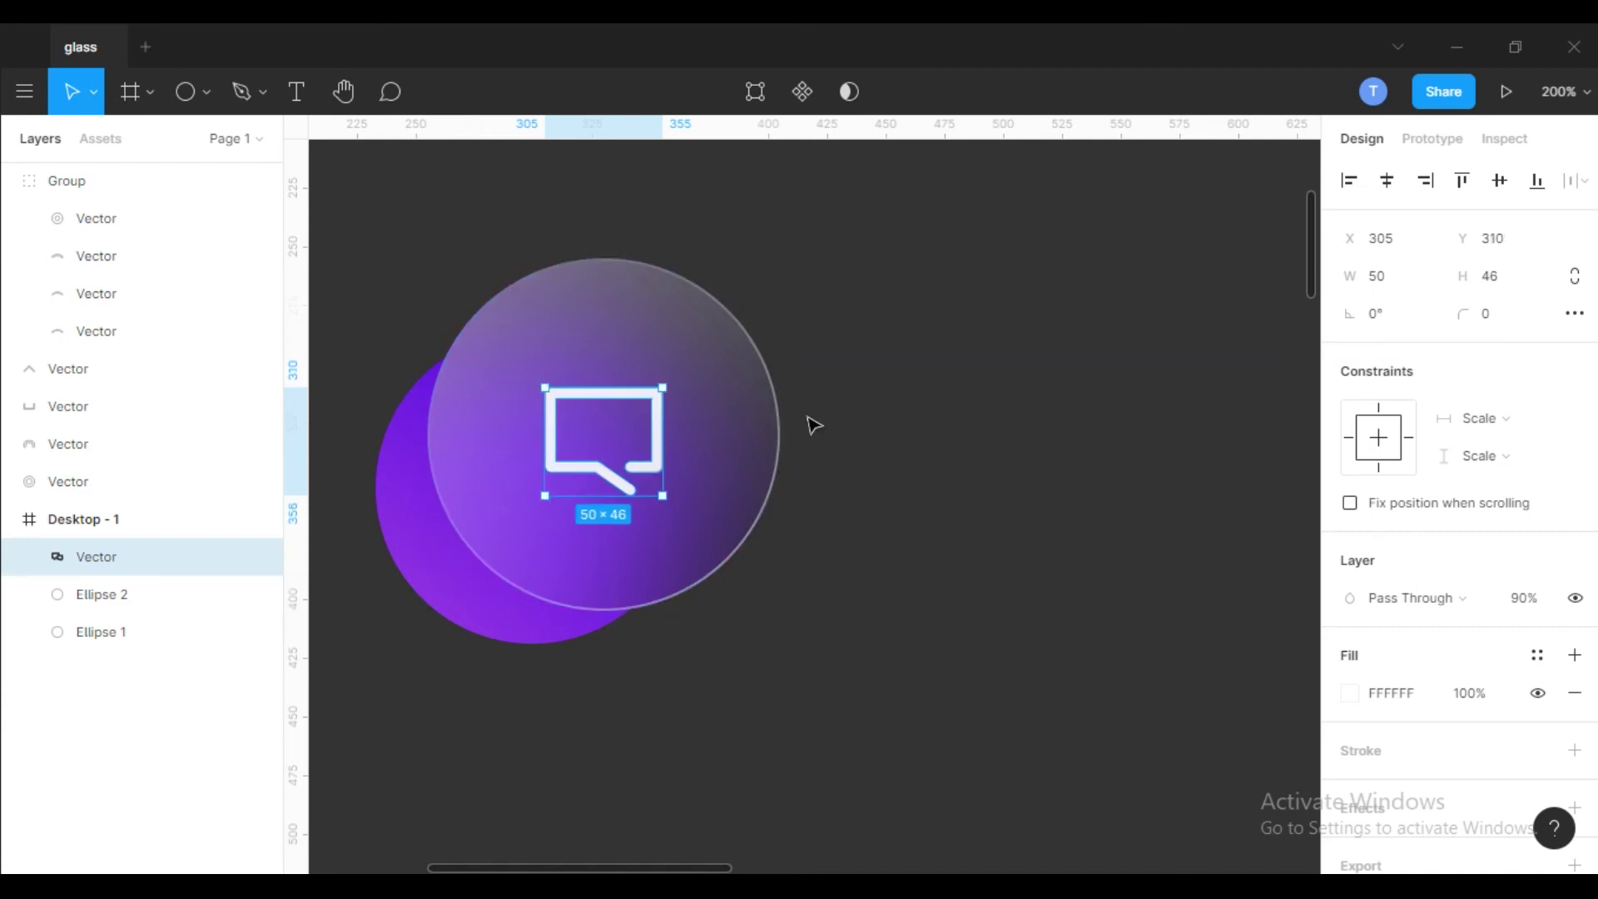
pyautogui.click(917, 457)
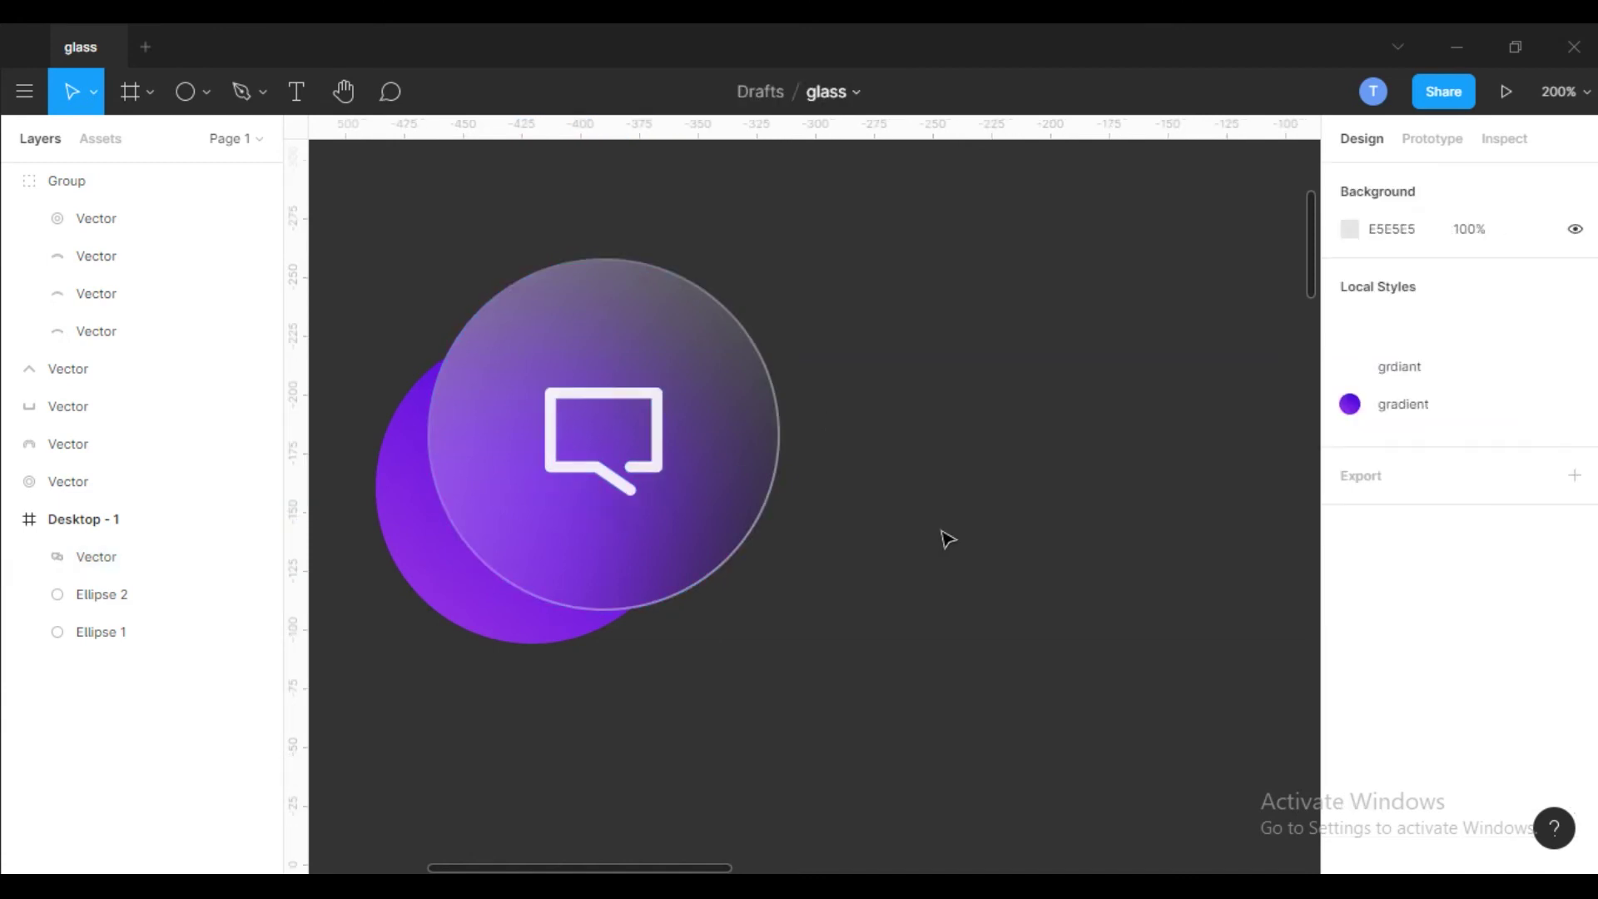
# - Shrink the purple gradient circle proportionally to about 103 × 103 and place it at about X 239, Y 310
pyautogui.hotkey('shift', '0')
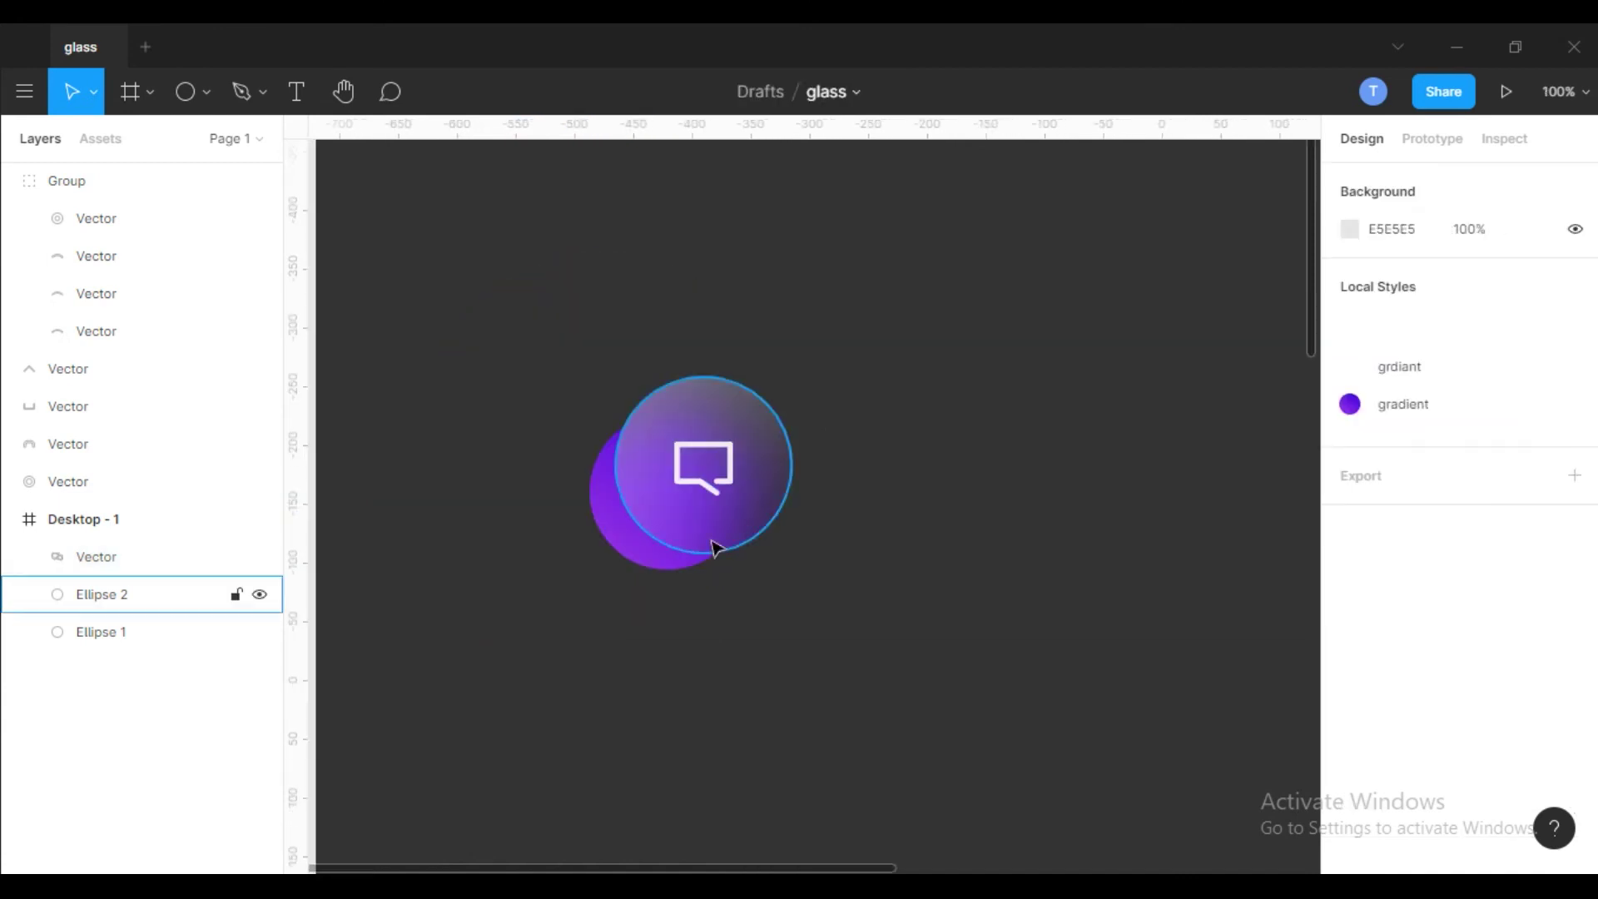
pyautogui.click(632, 565)
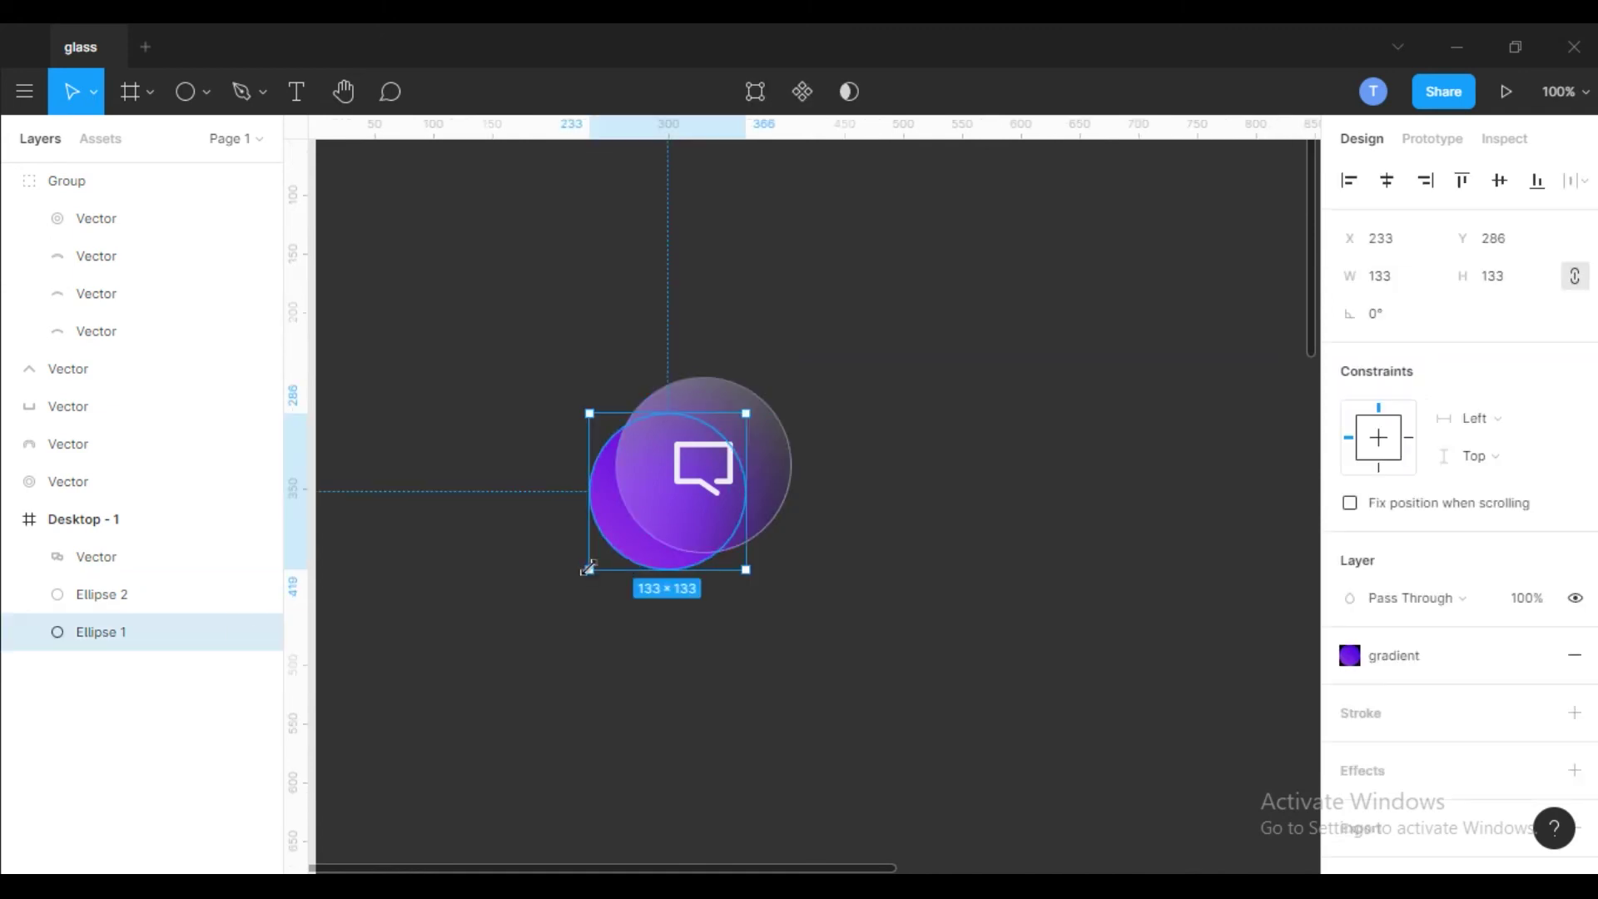
pyautogui.moveTo(587, 568)
pyautogui.mouseDown()
pyautogui.moveTo(567, 574)
pyautogui.moveTo(585, 570)
pyautogui.mouseUp()
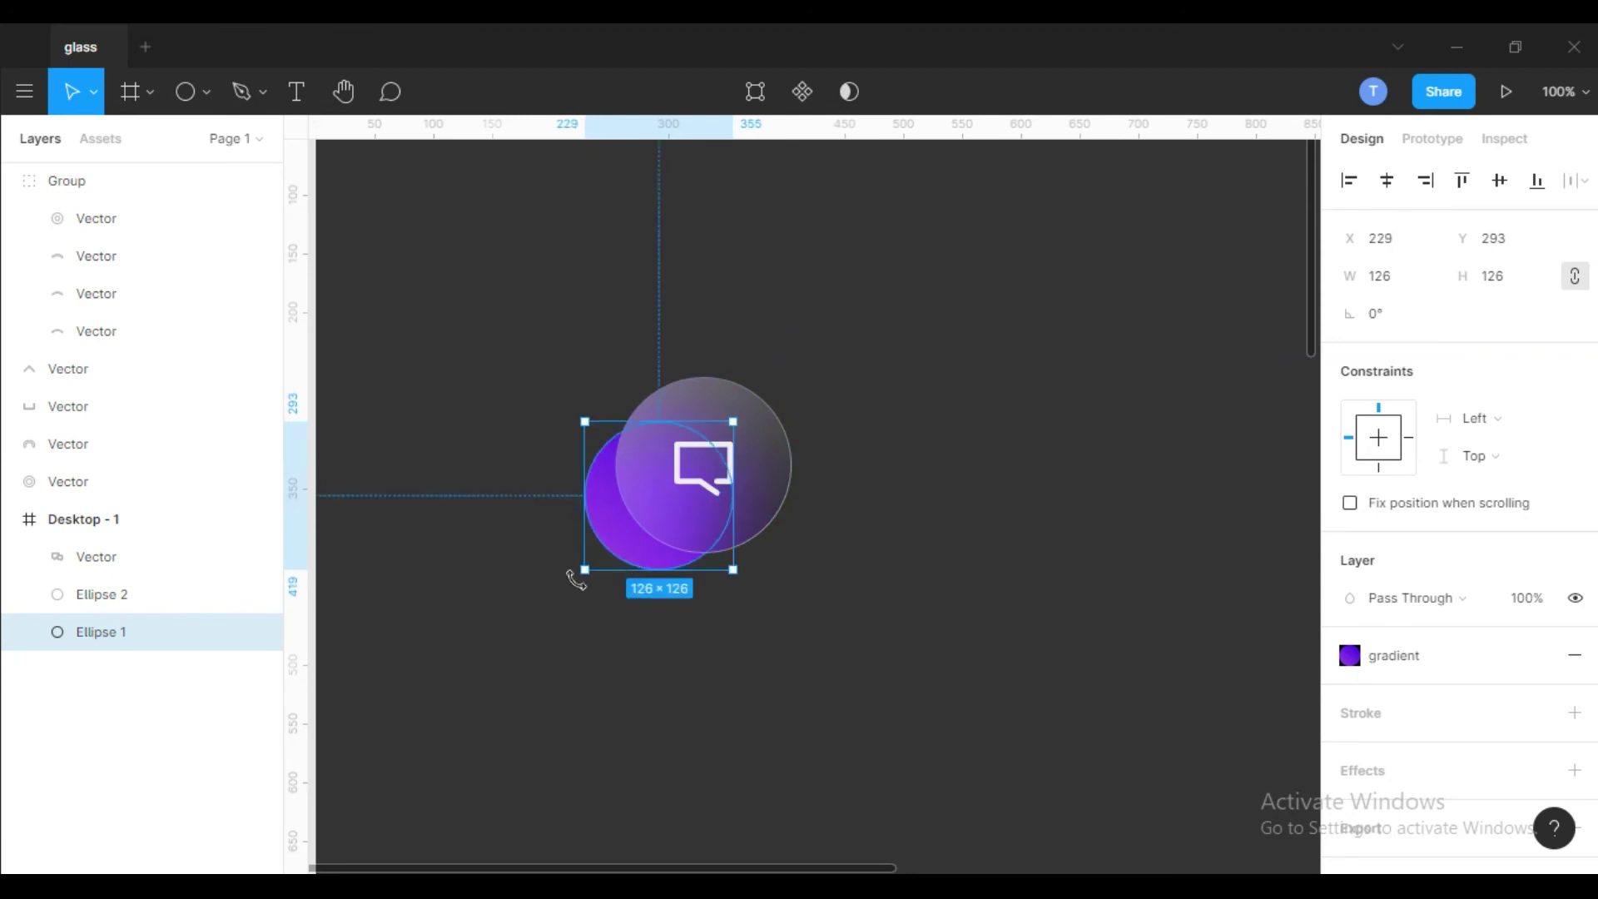
pyautogui.moveTo(576, 580); pyautogui.dragTo(631, 559)
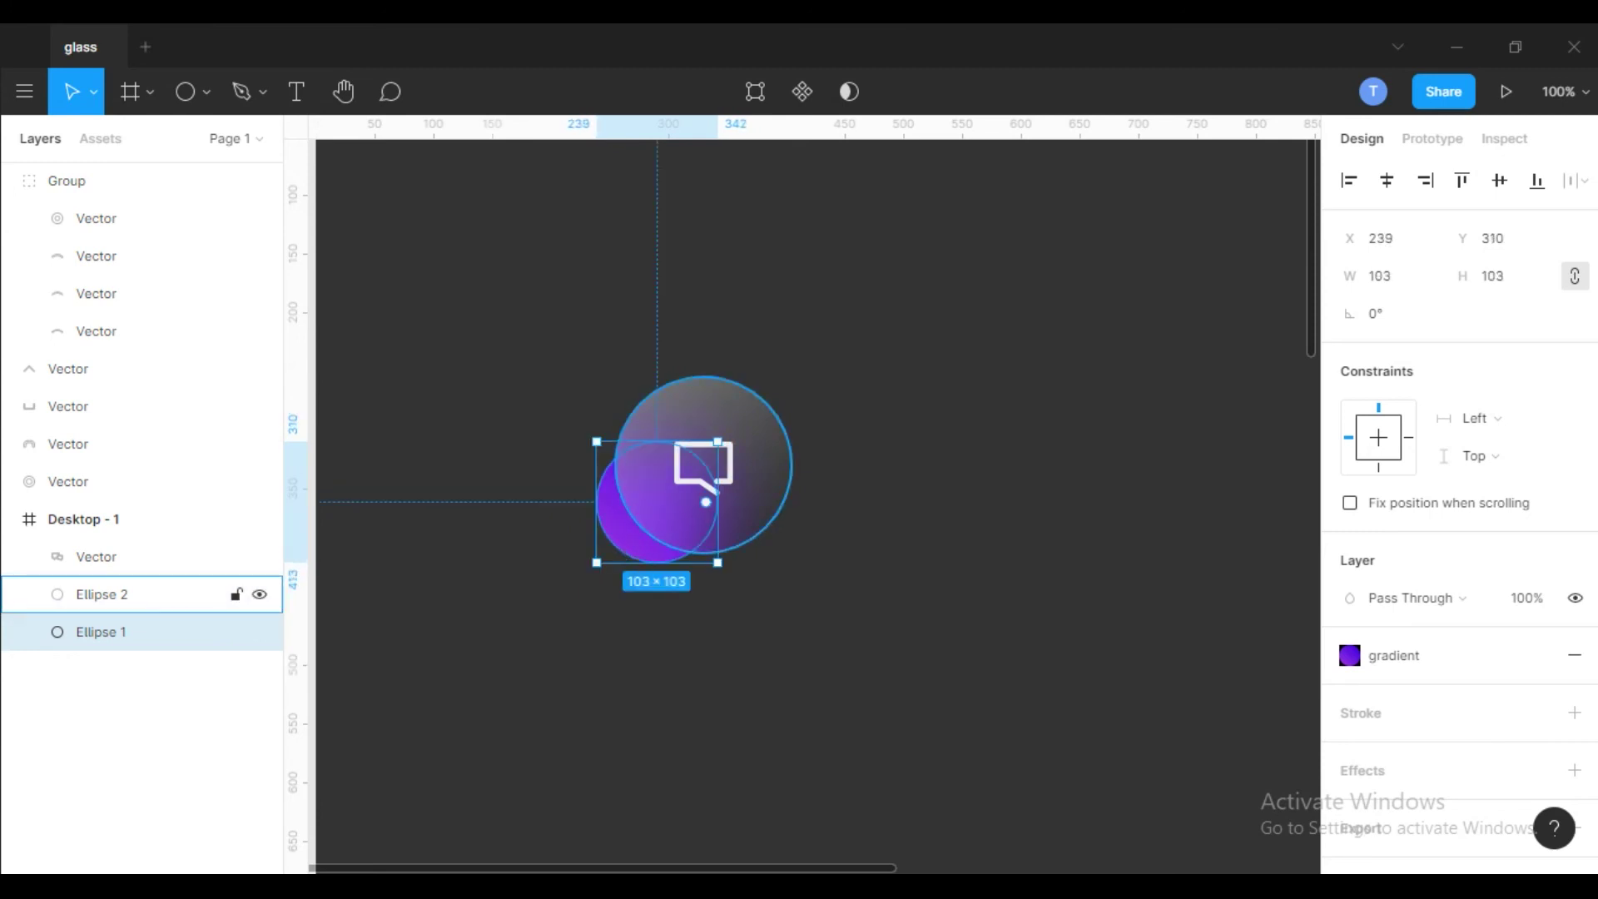
# - Align the bottom edges of the two circles and vertically center the speech-bubble icon on the translucent circle
pyautogui.keyDown('shift'); pyautogui.click(100, 593); pyautogui.keyUp('shift')
pyautogui.click(1537, 180)
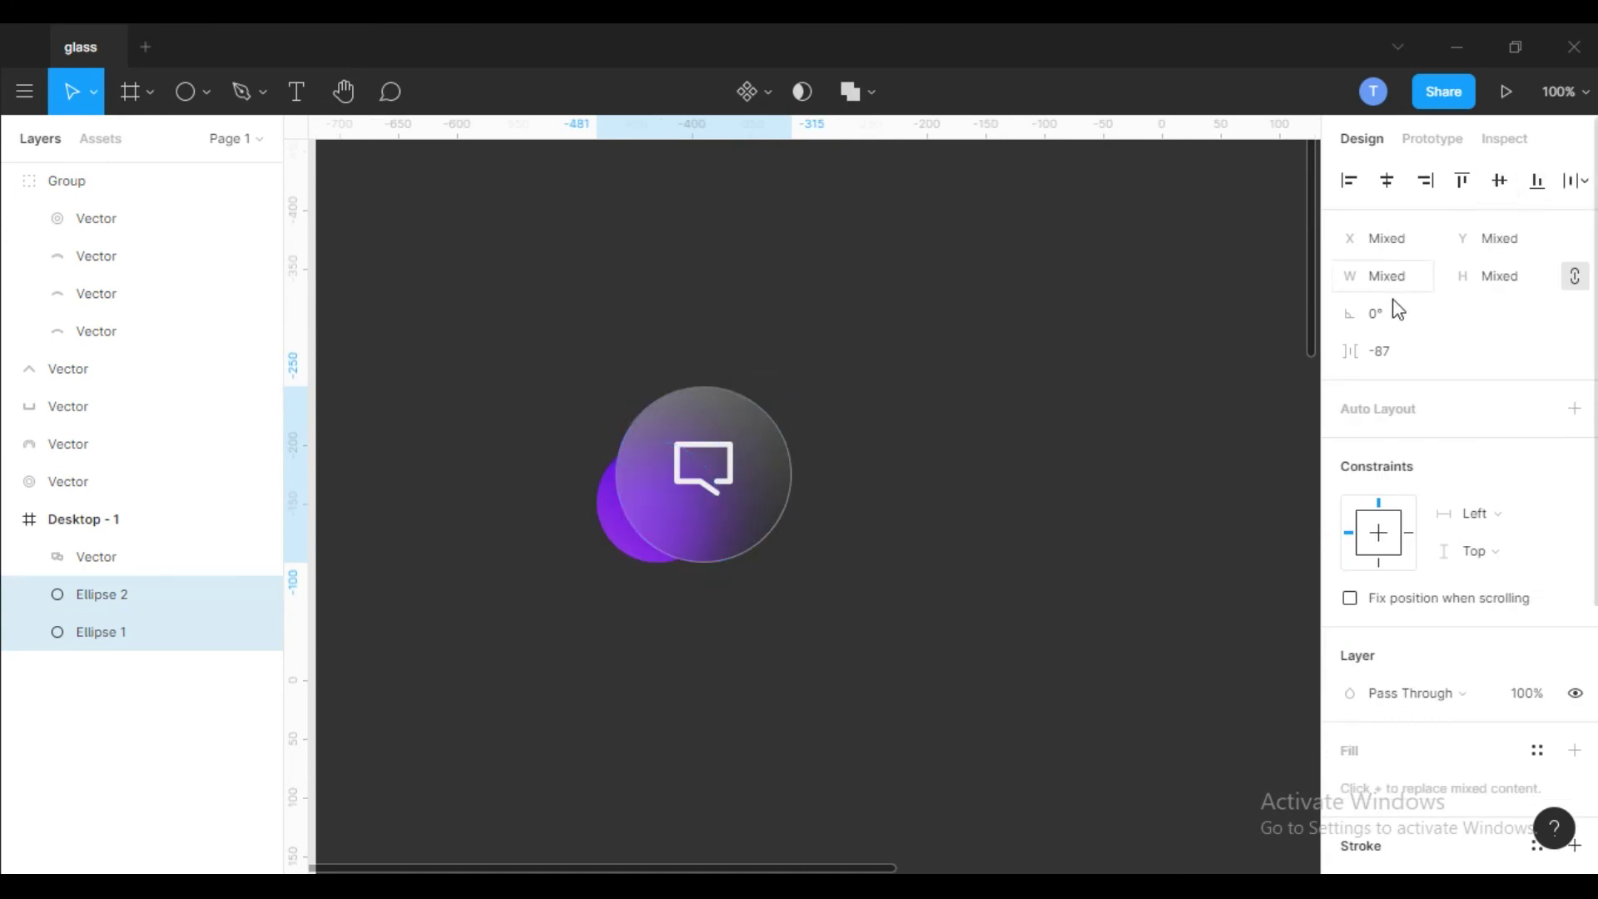
pyautogui.keyDown('shift'); pyautogui.click(732, 482); pyautogui.keyUp('shift')
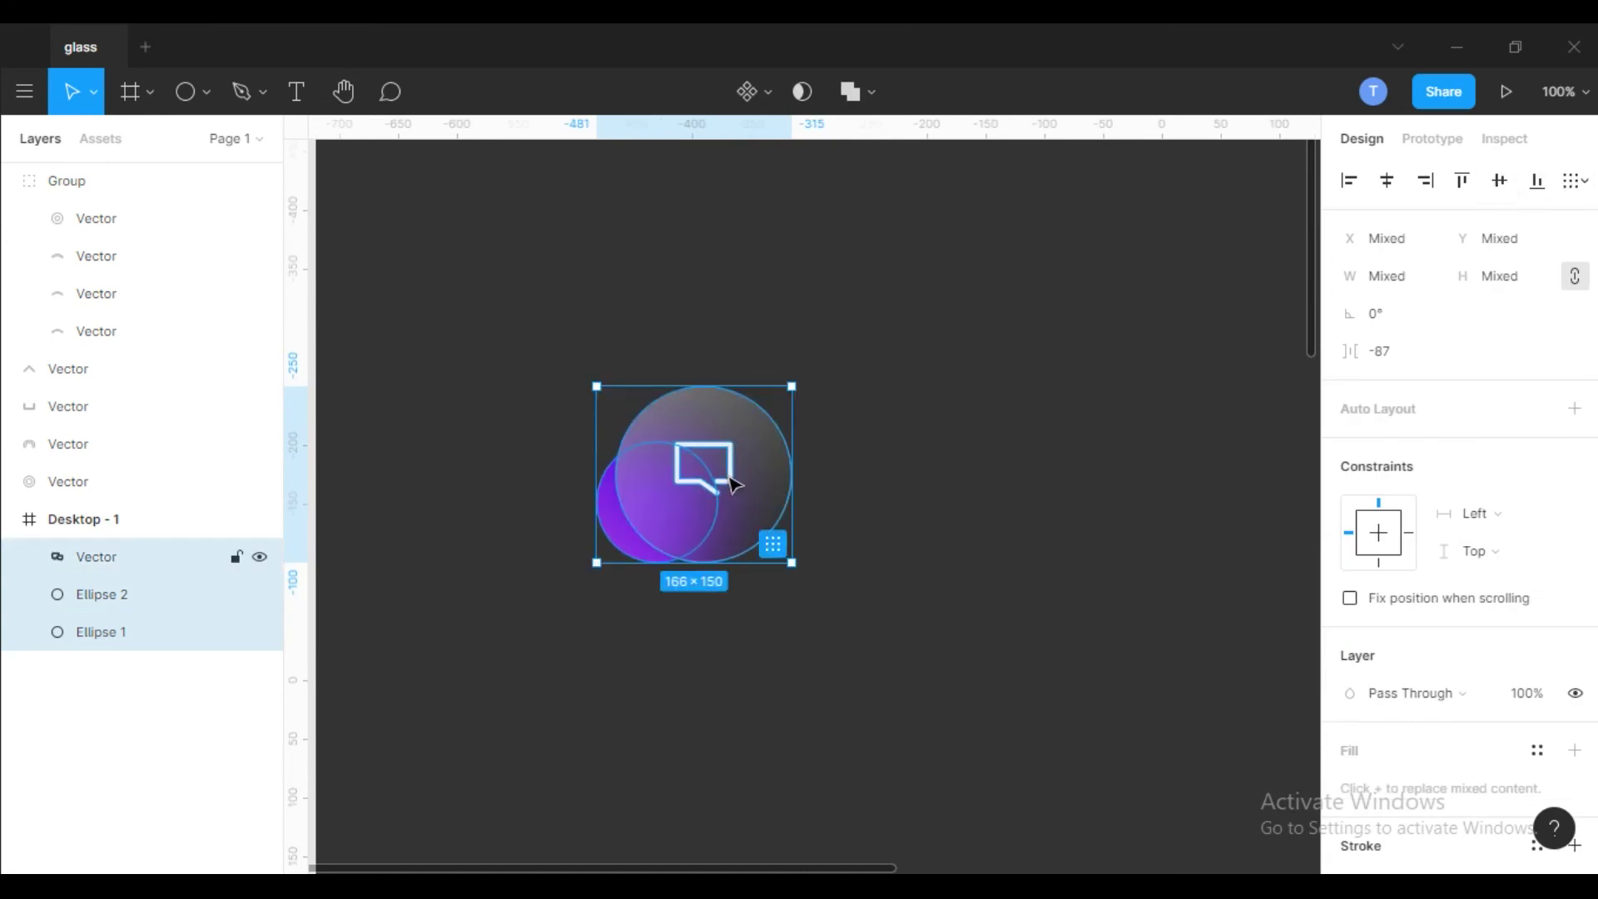
pyautogui.click(734, 487)
pyautogui.keyDown('shift'); pyautogui.click(125, 593); pyautogui.keyUp('shift')
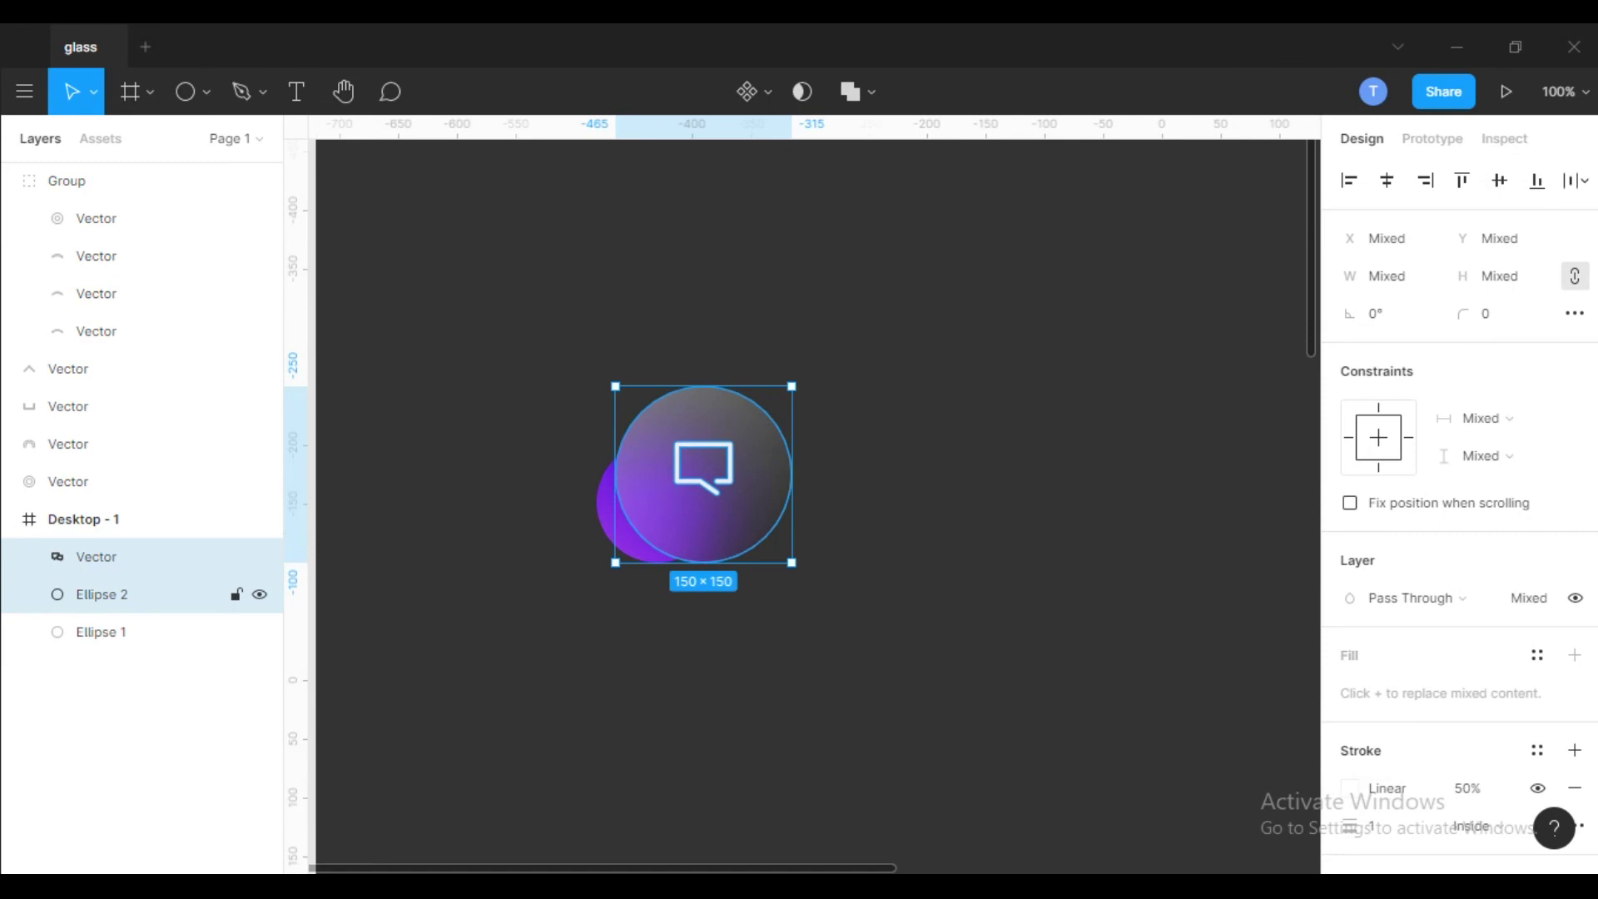
pyautogui.click(1501, 185)
pyautogui.click(1123, 407)
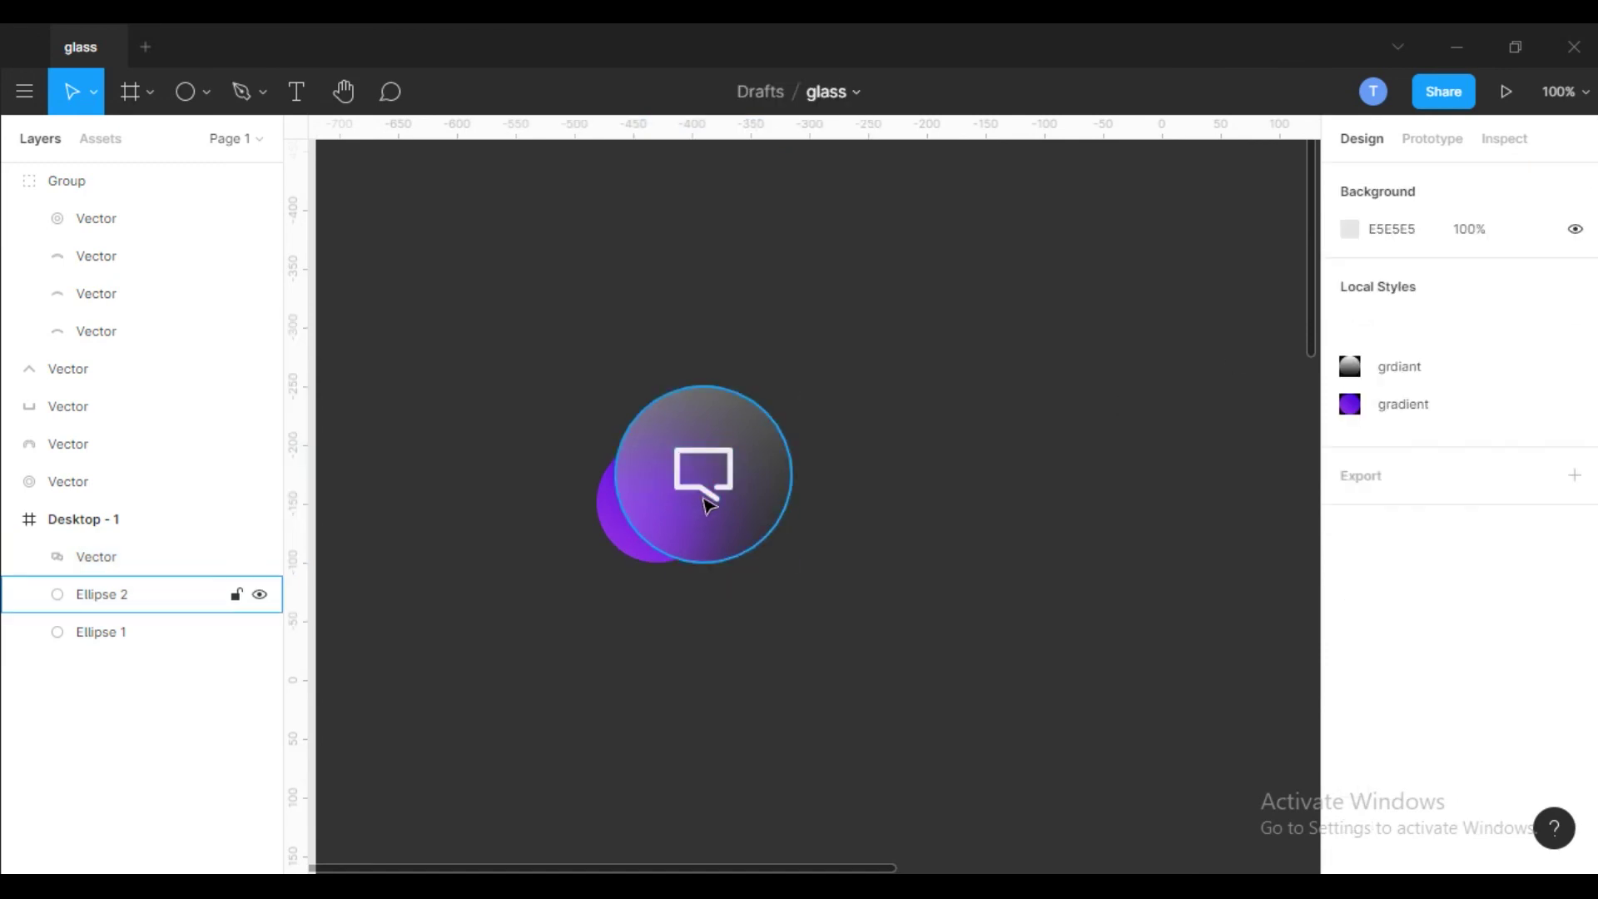
# - Nudge the speech-bubble icon slightly down inside the translucent circle to about Y 319
pyautogui.click(704, 499)
pyautogui.moveTo(704, 494); pyautogui.dragTo(706, 495)
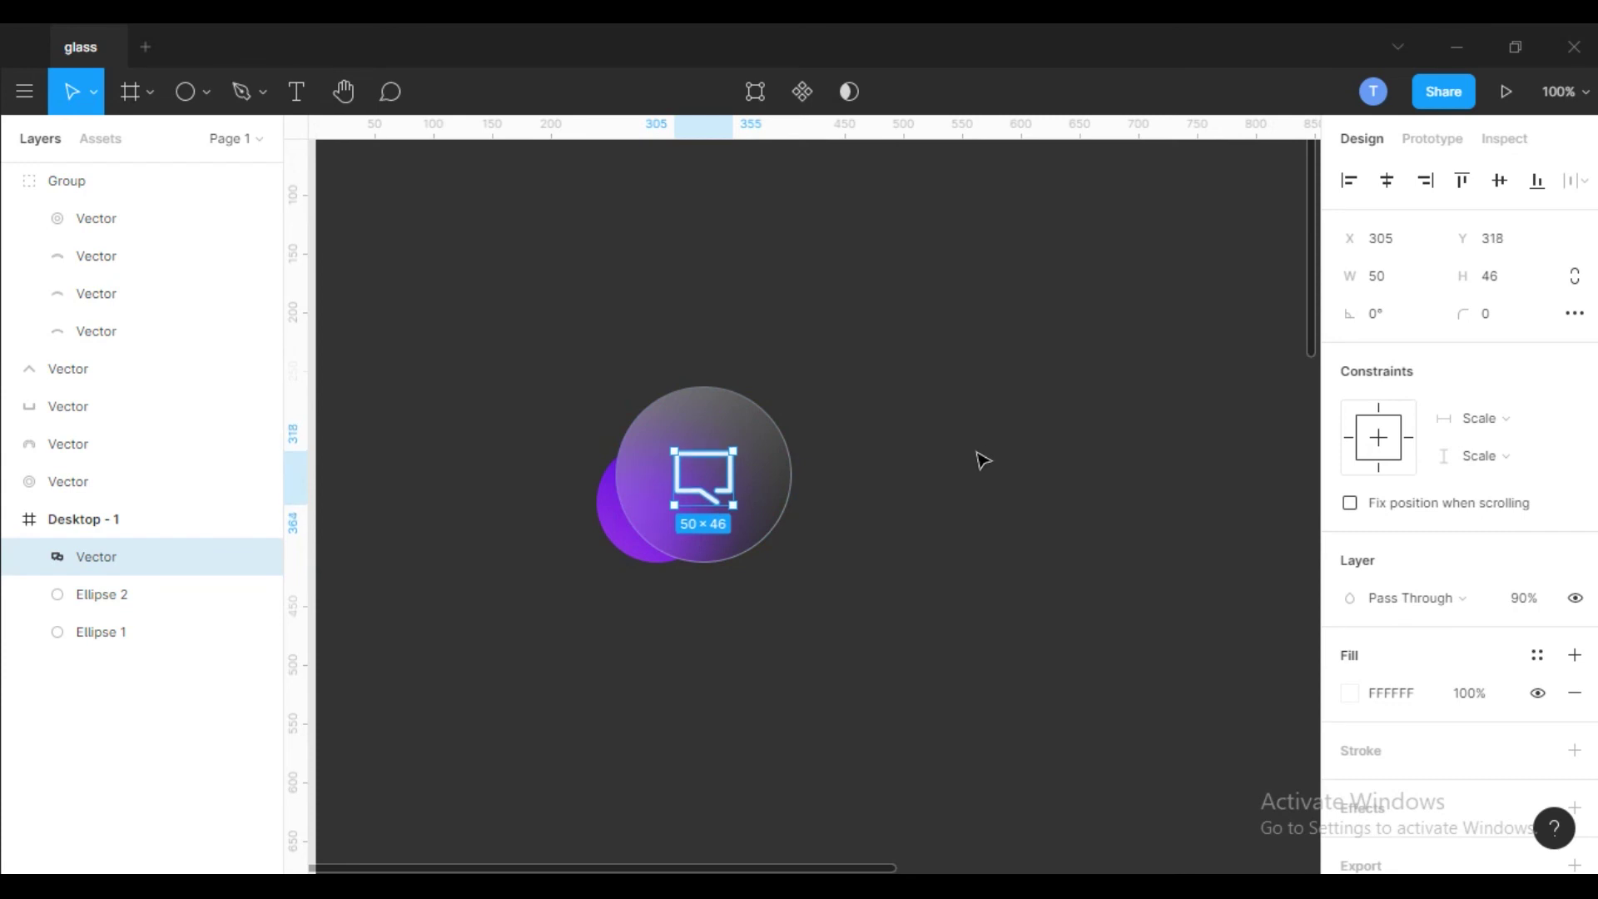
pyautogui.click(982, 456)
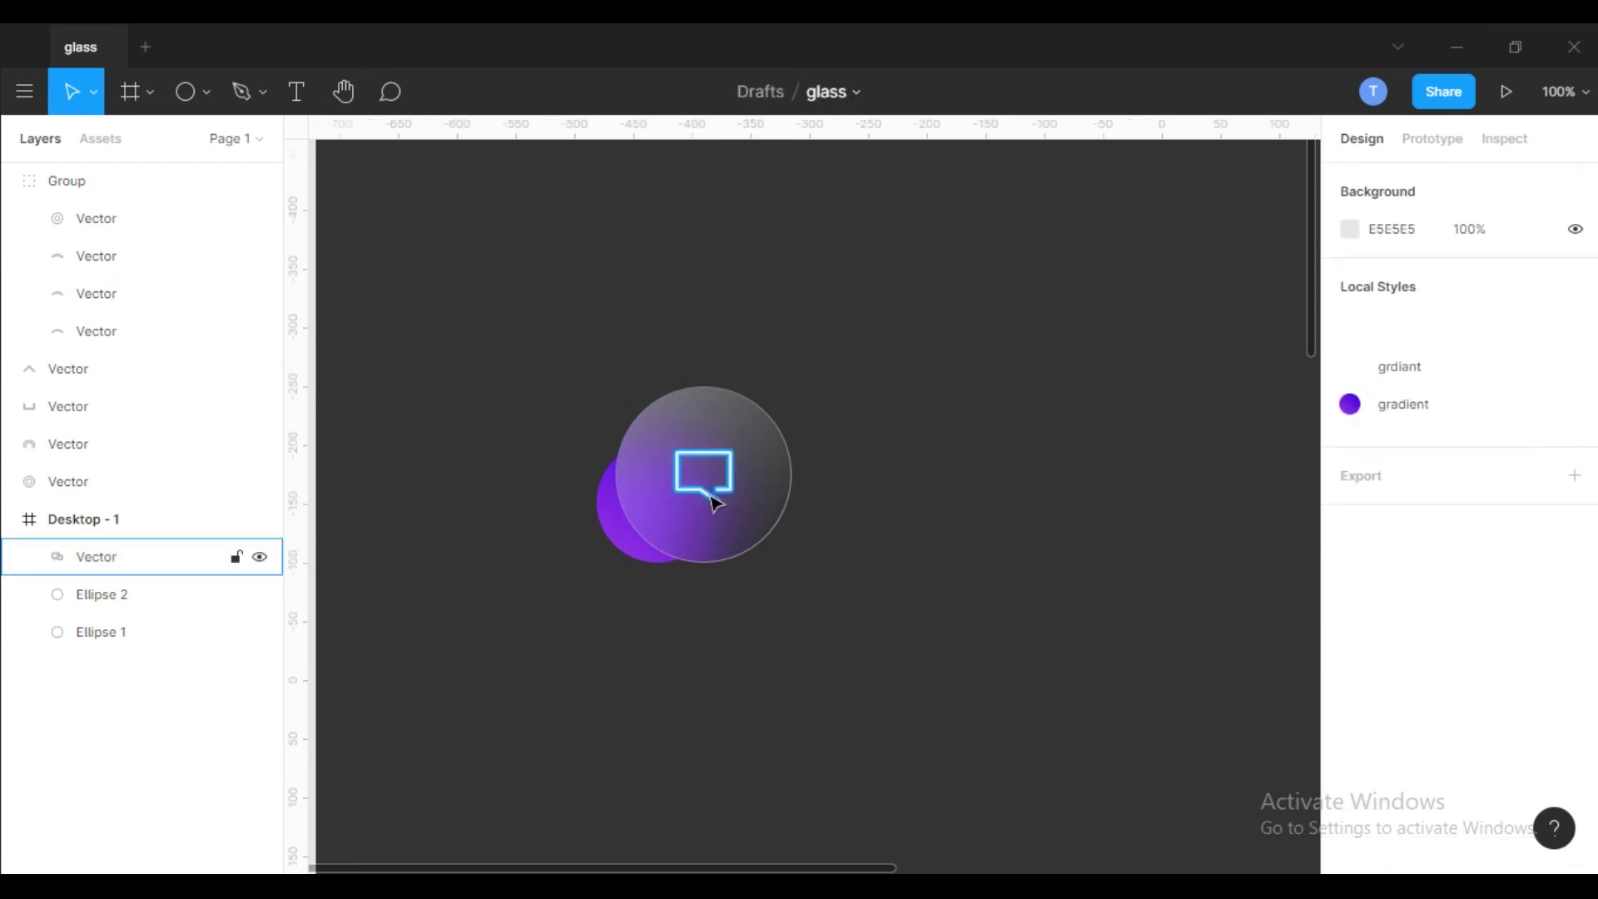
pyautogui.moveTo(706, 491); pyautogui.dragTo(707, 493)
pyautogui.click(951, 506)
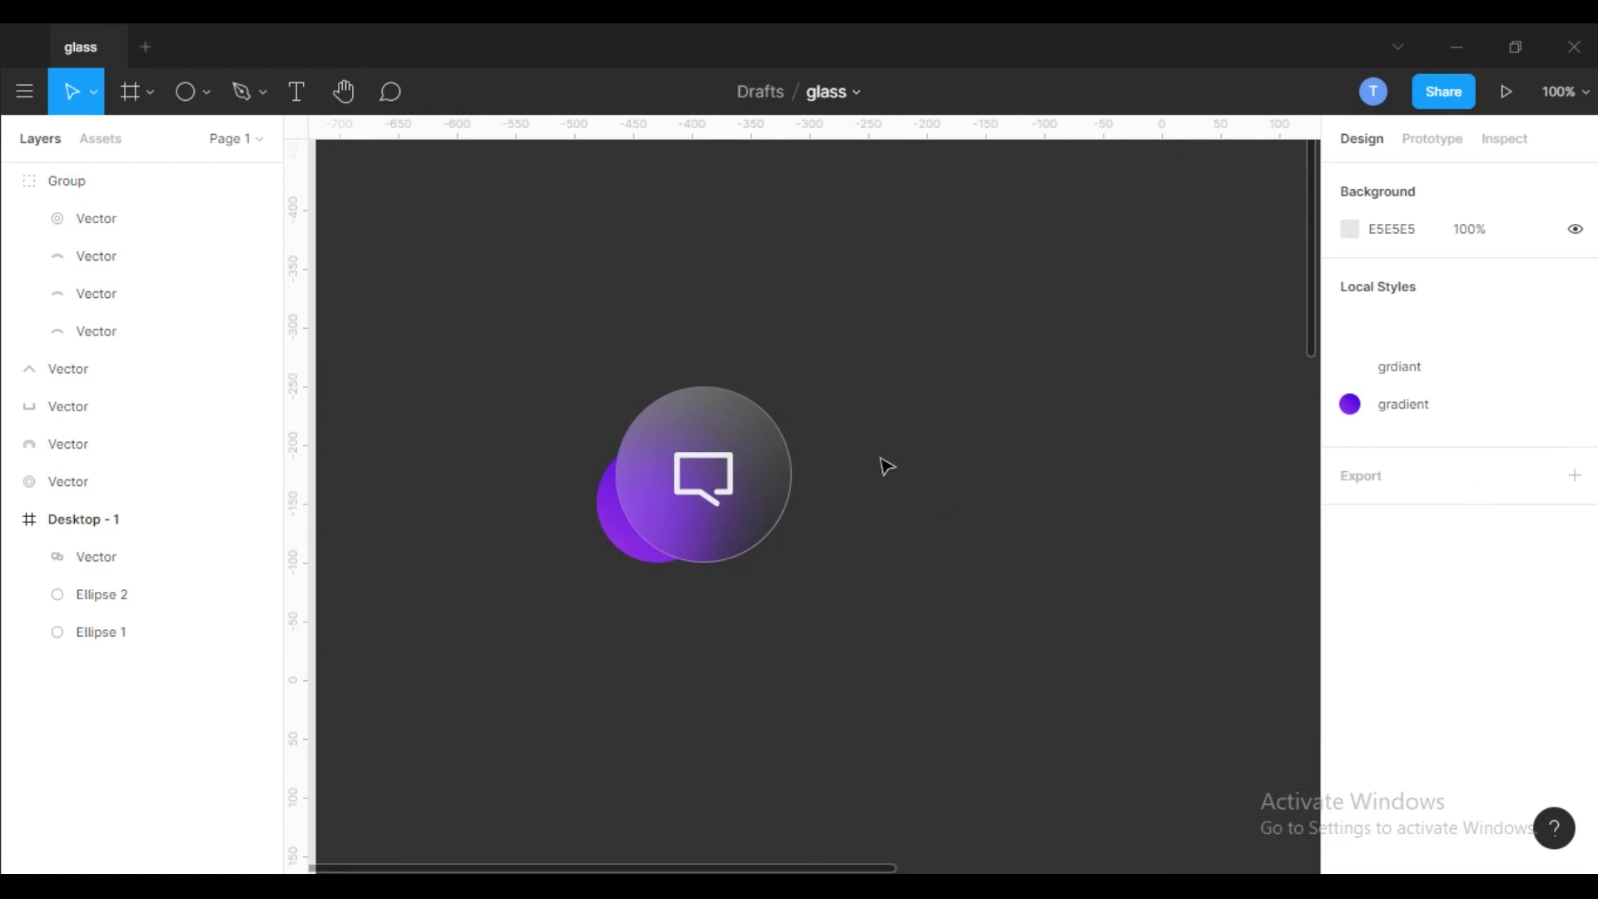
# - Set the speech-bubble icon's layer opacity to 80%
pyautogui.click(726, 498)
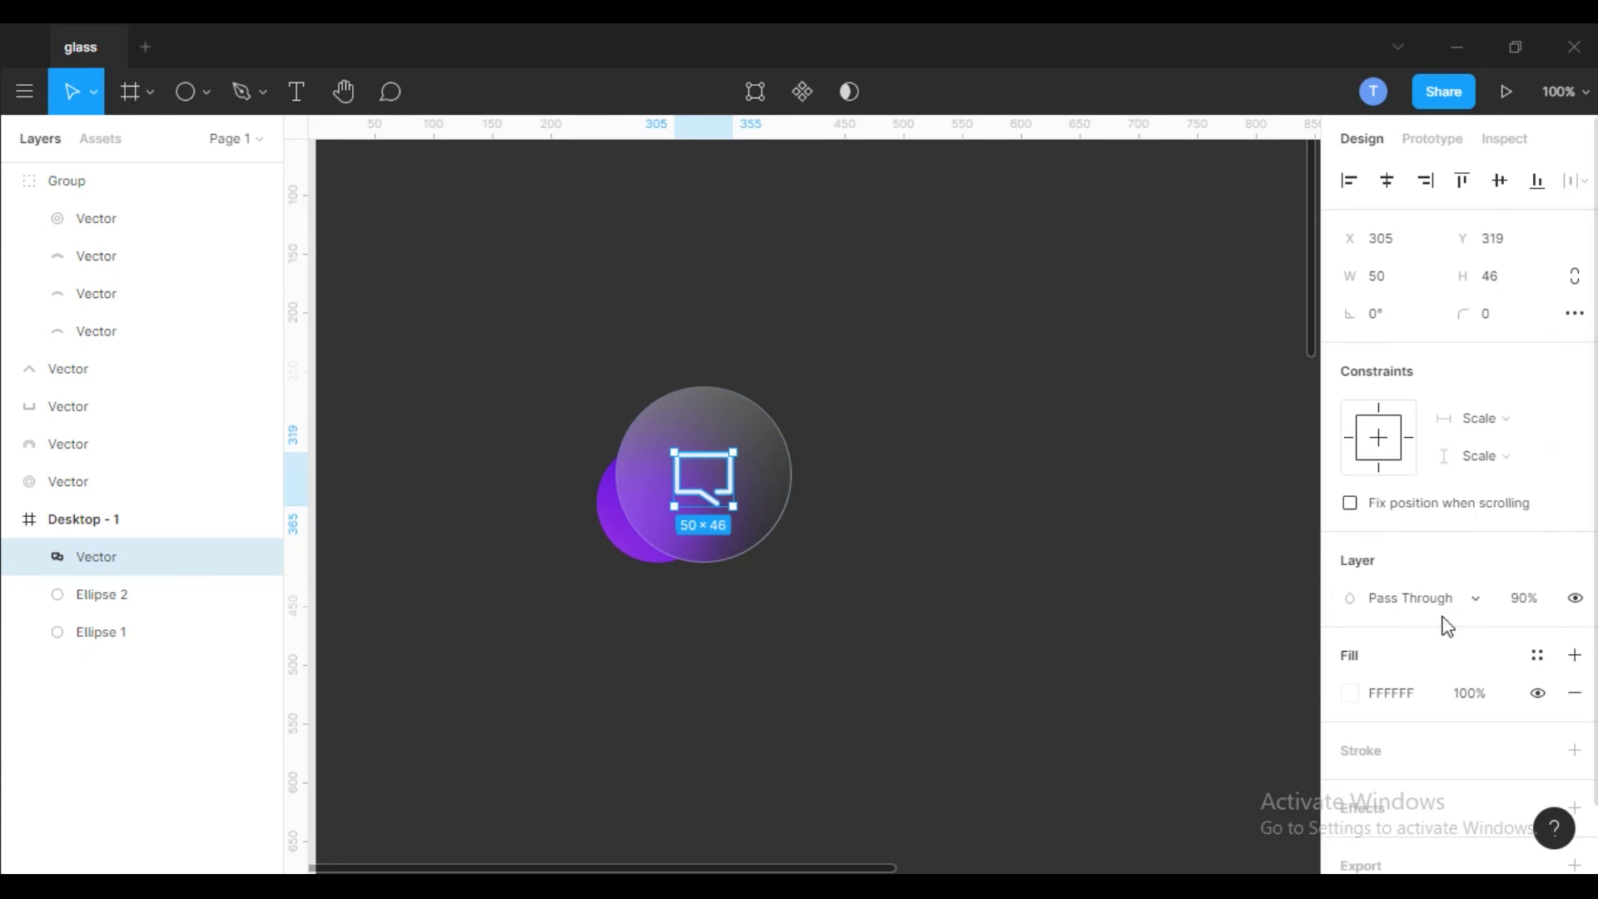
pyautogui.click(1526, 600)
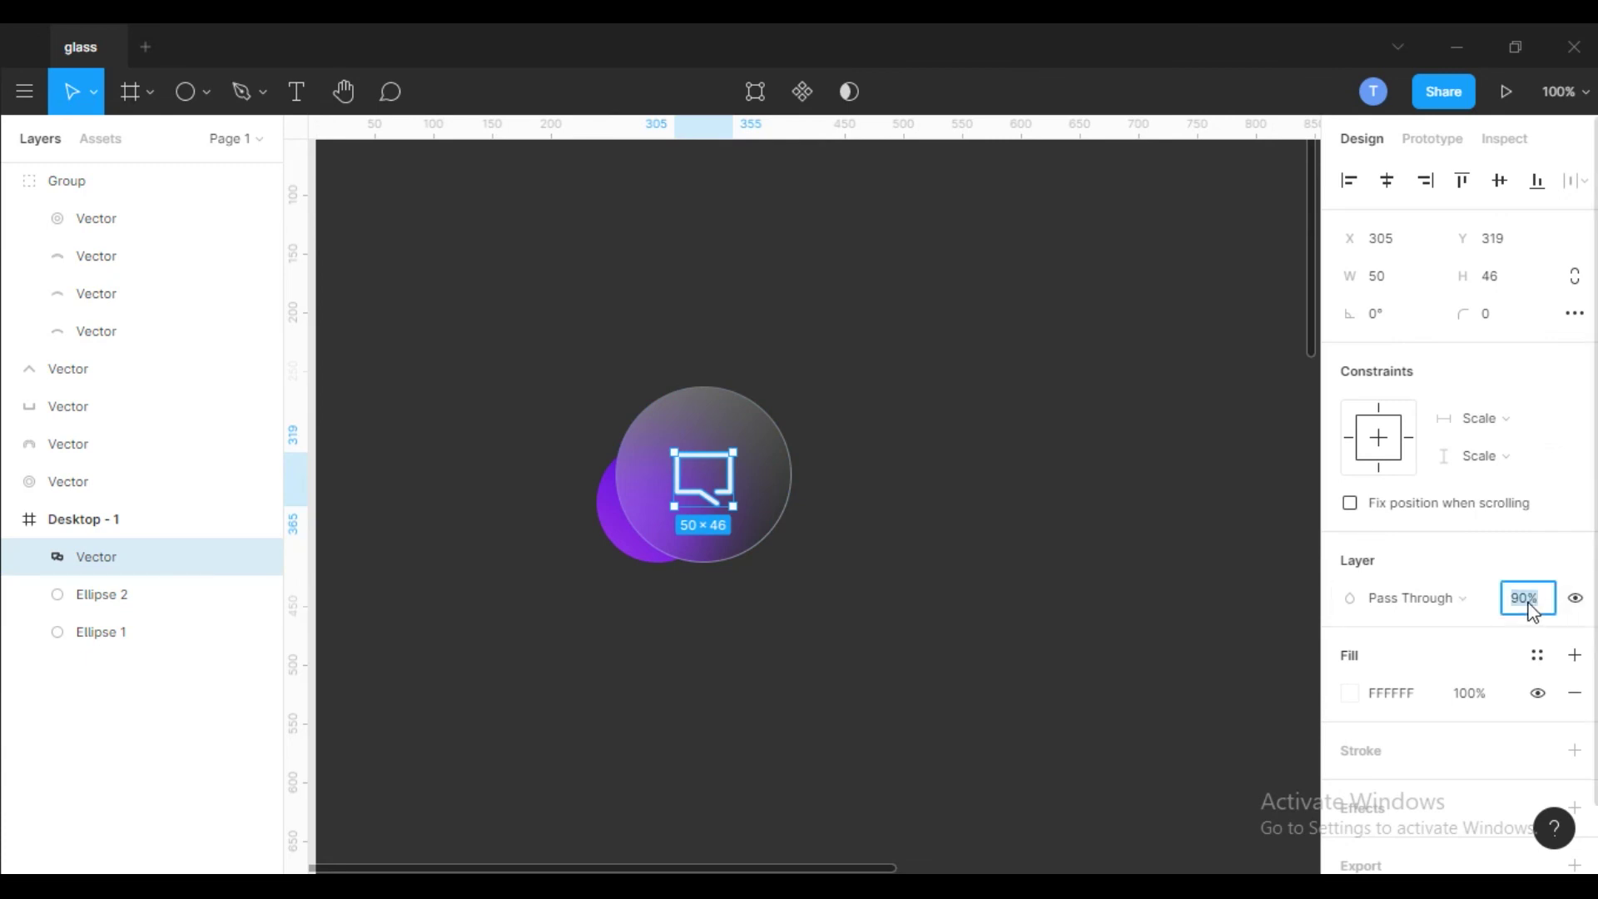
pyautogui.write('80')
pyautogui.press('Return')
pyautogui.click(987, 517)
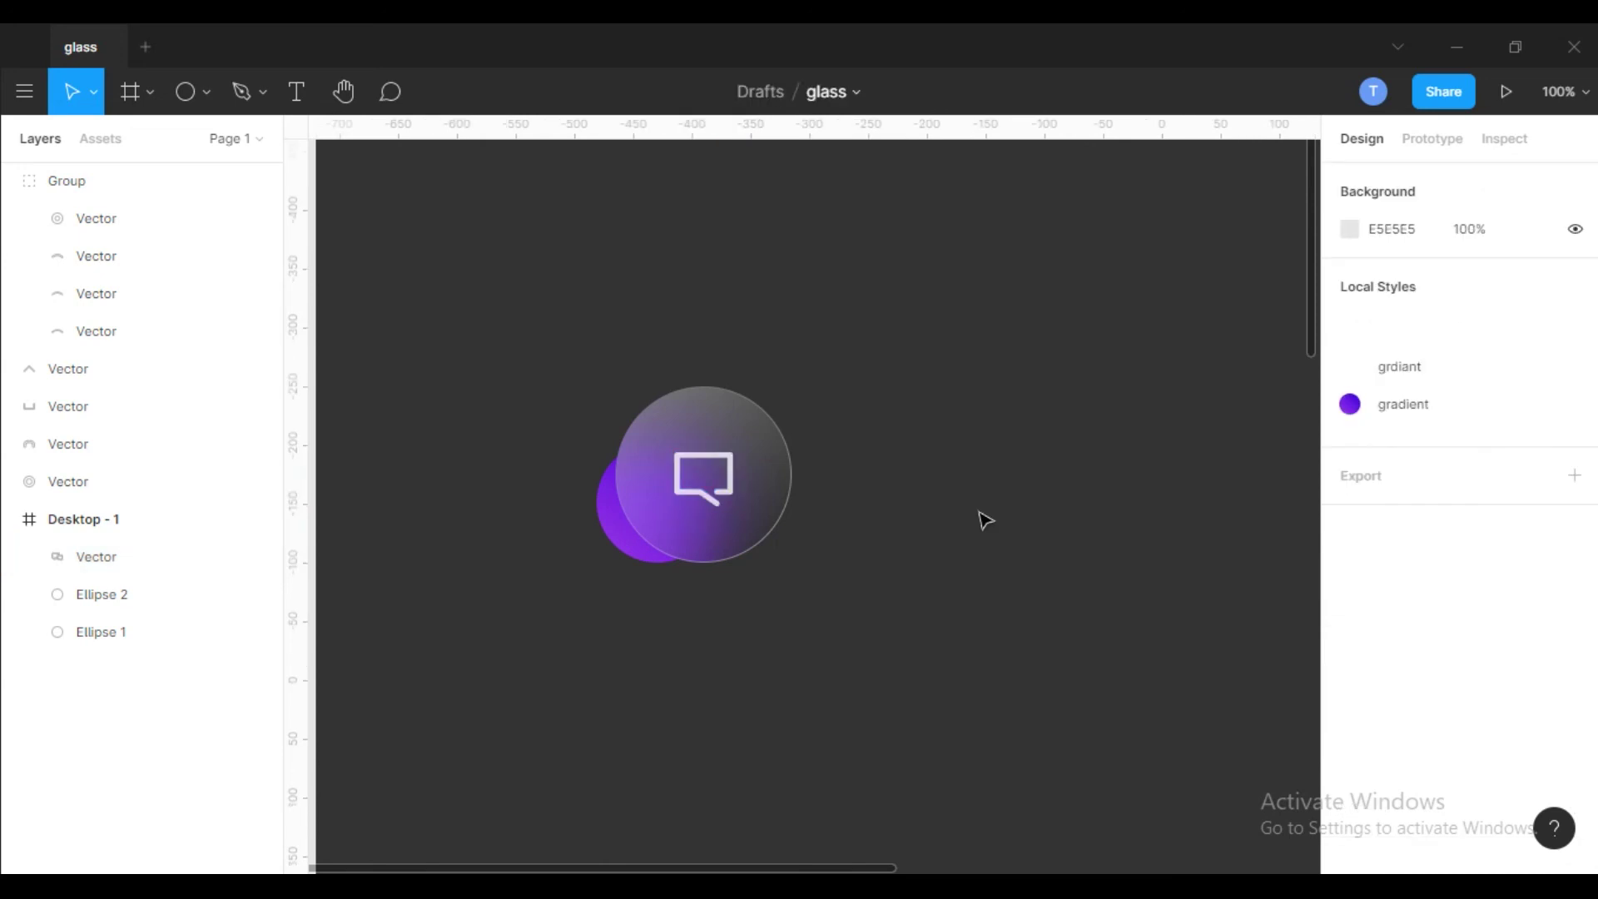